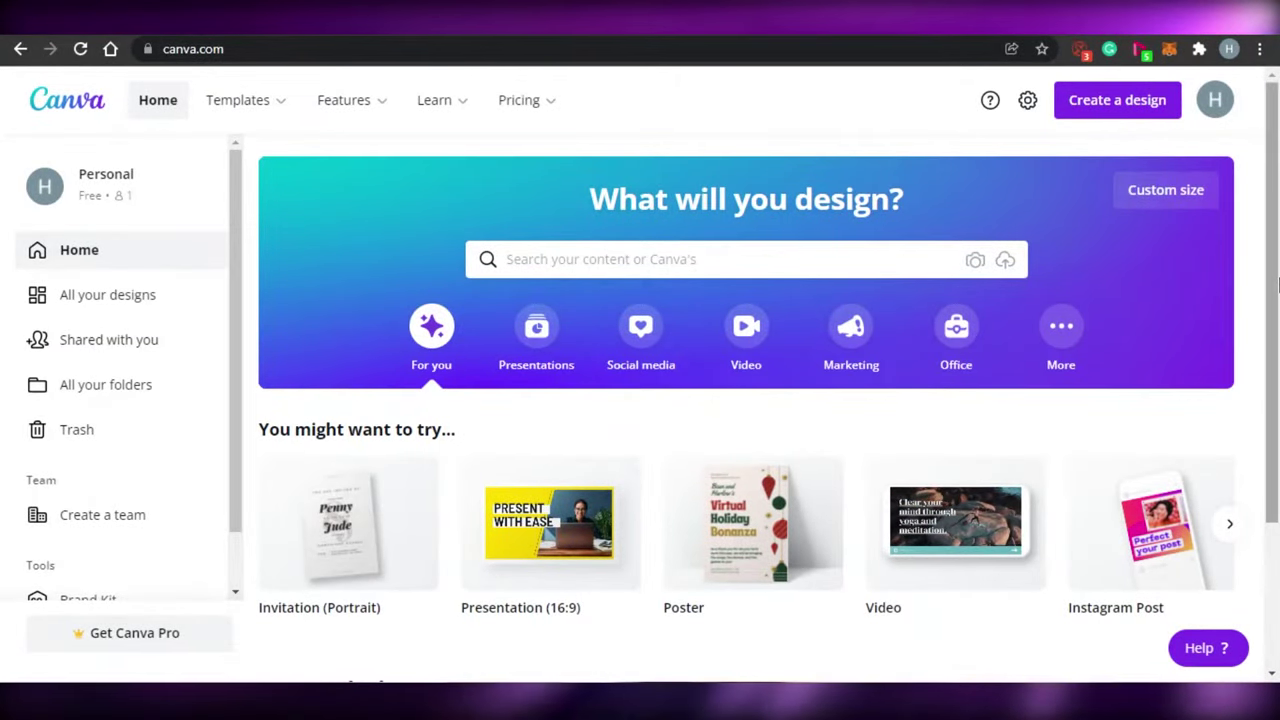
pyautogui.scroll(-2, 1262, 360)
pyautogui.scroll(2, 1278, 250)
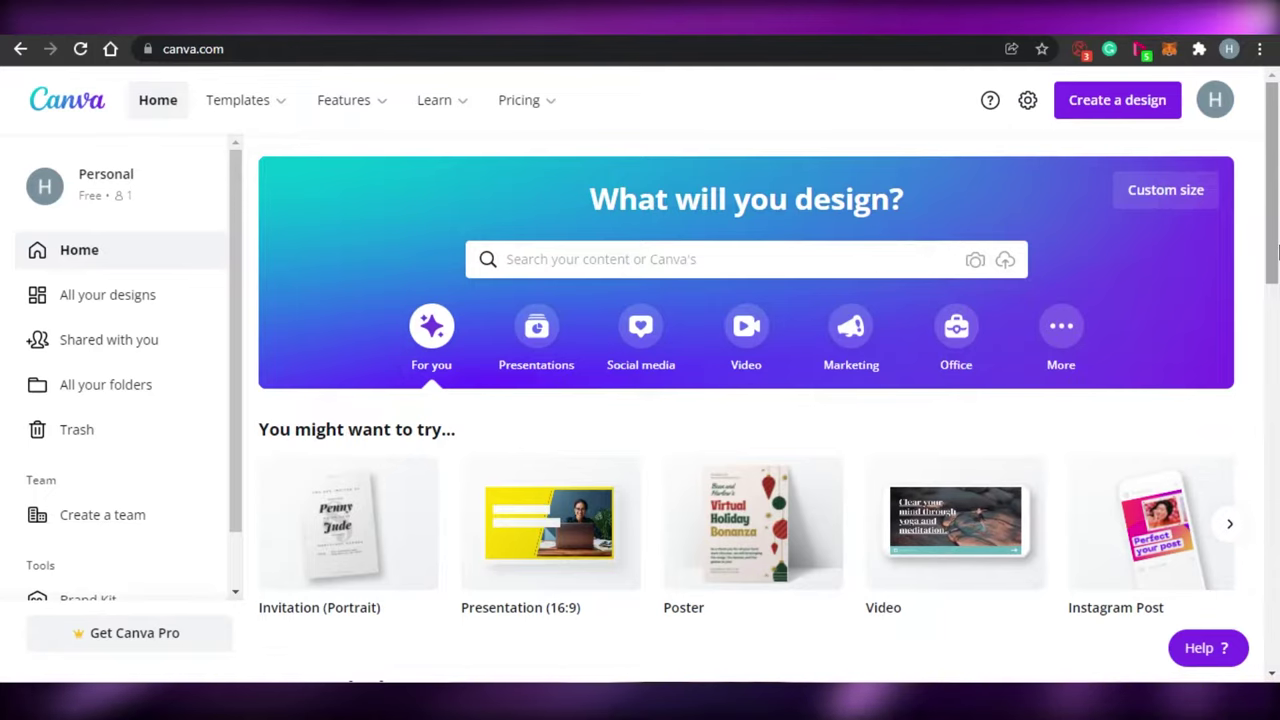
pyautogui.scroll(-3, 1277, 237)
pyautogui.scroll(3, 1277, 210)
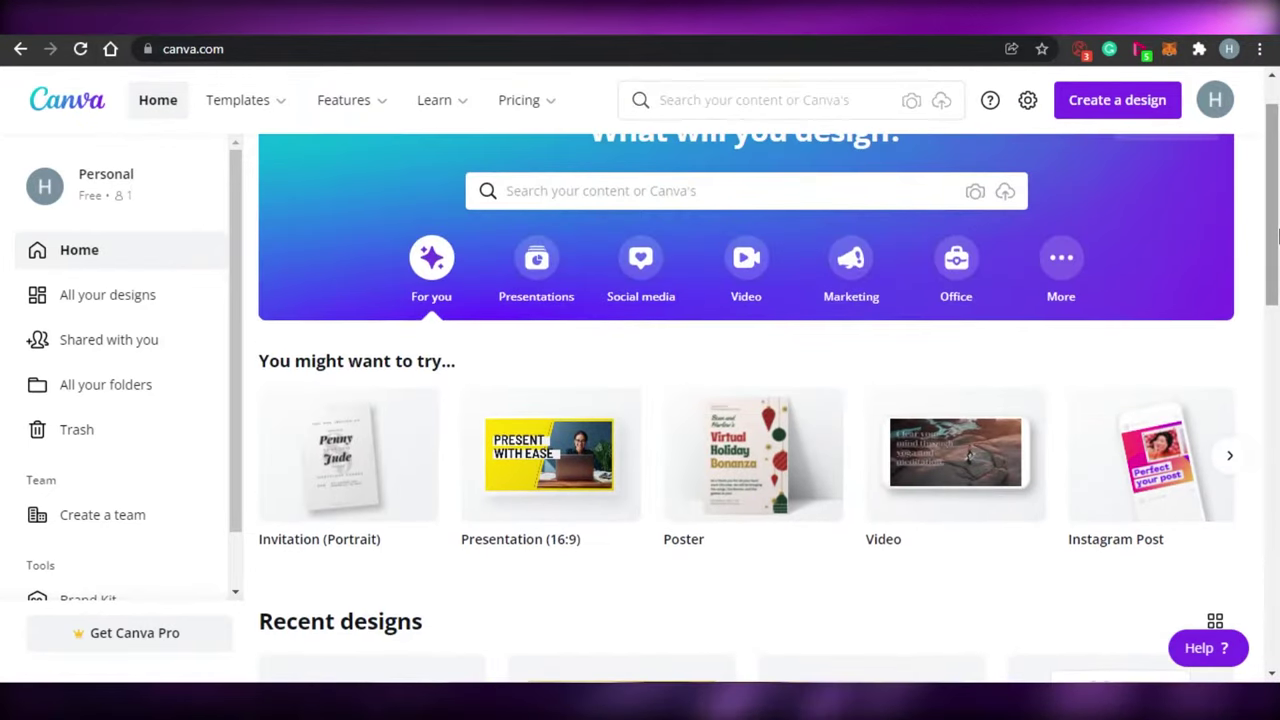
pyautogui.scroll(-3, 1277, 205)
pyautogui.scroll(3, 1277, 220)
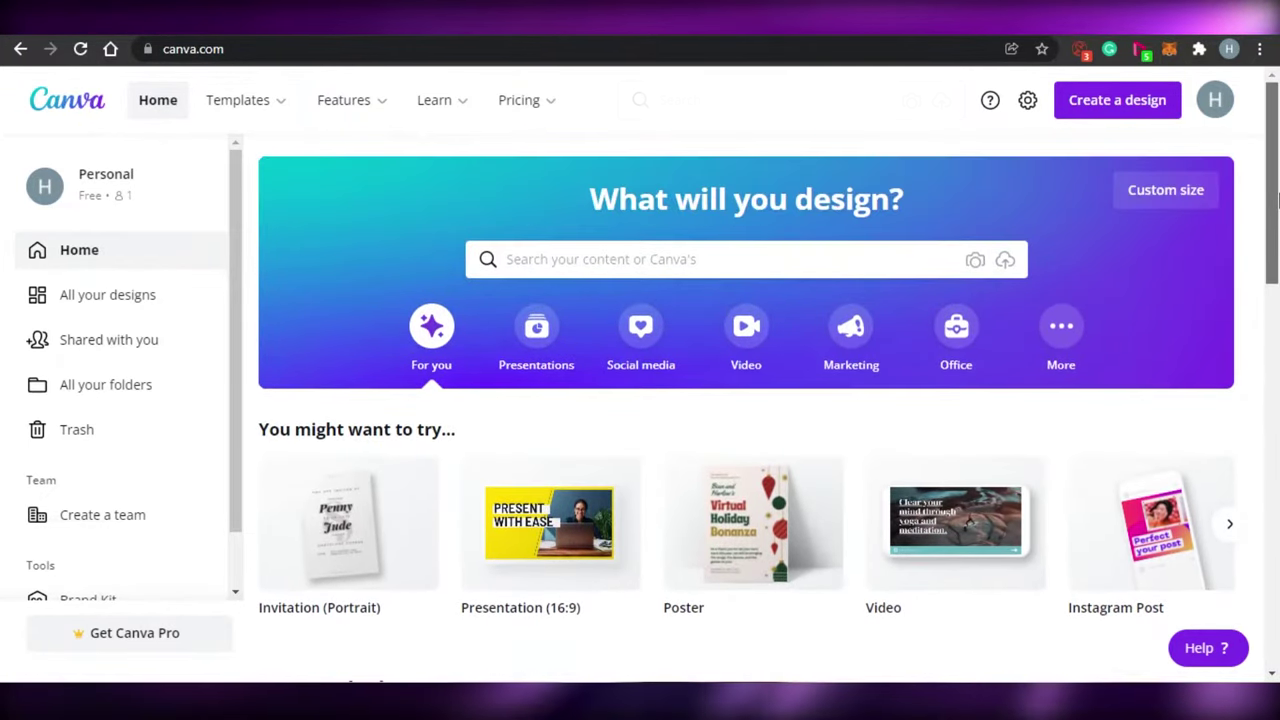
# - Look through the suggested design types on the home page, such as documents, infographics, logos and resumes
pyautogui.scroll(-1, 1265, 260)
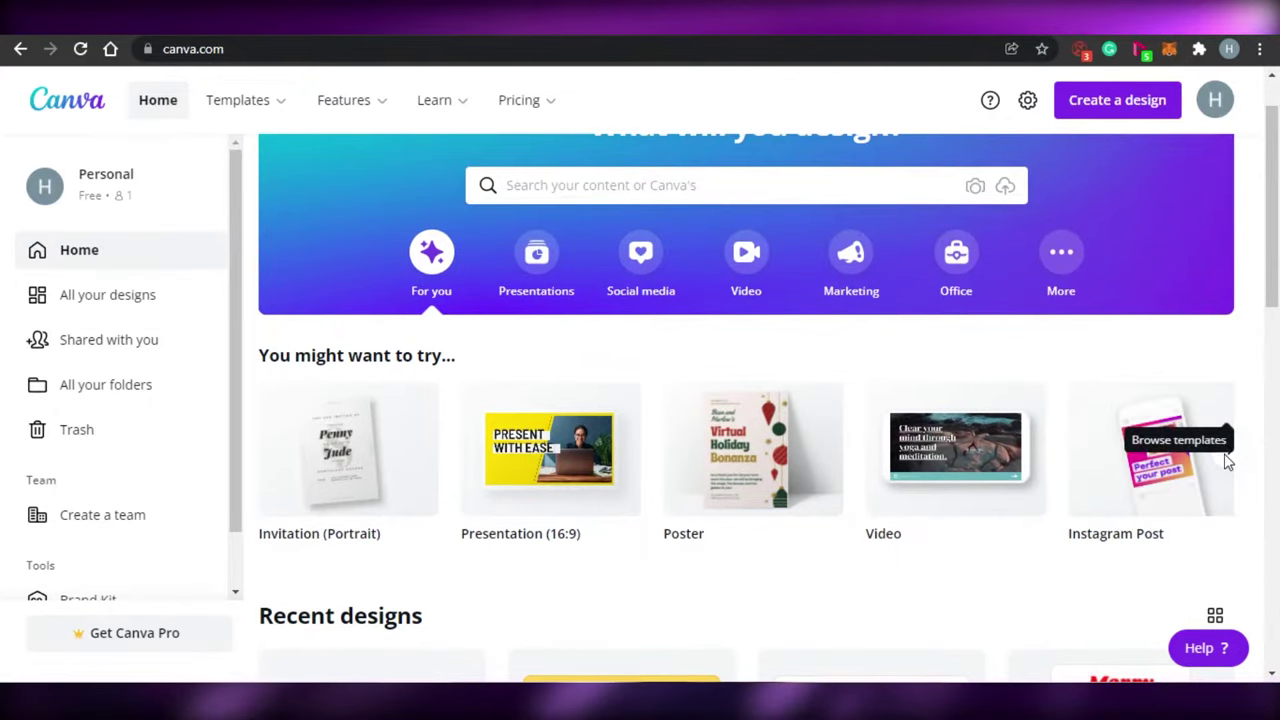
pyautogui.click(1229, 451)
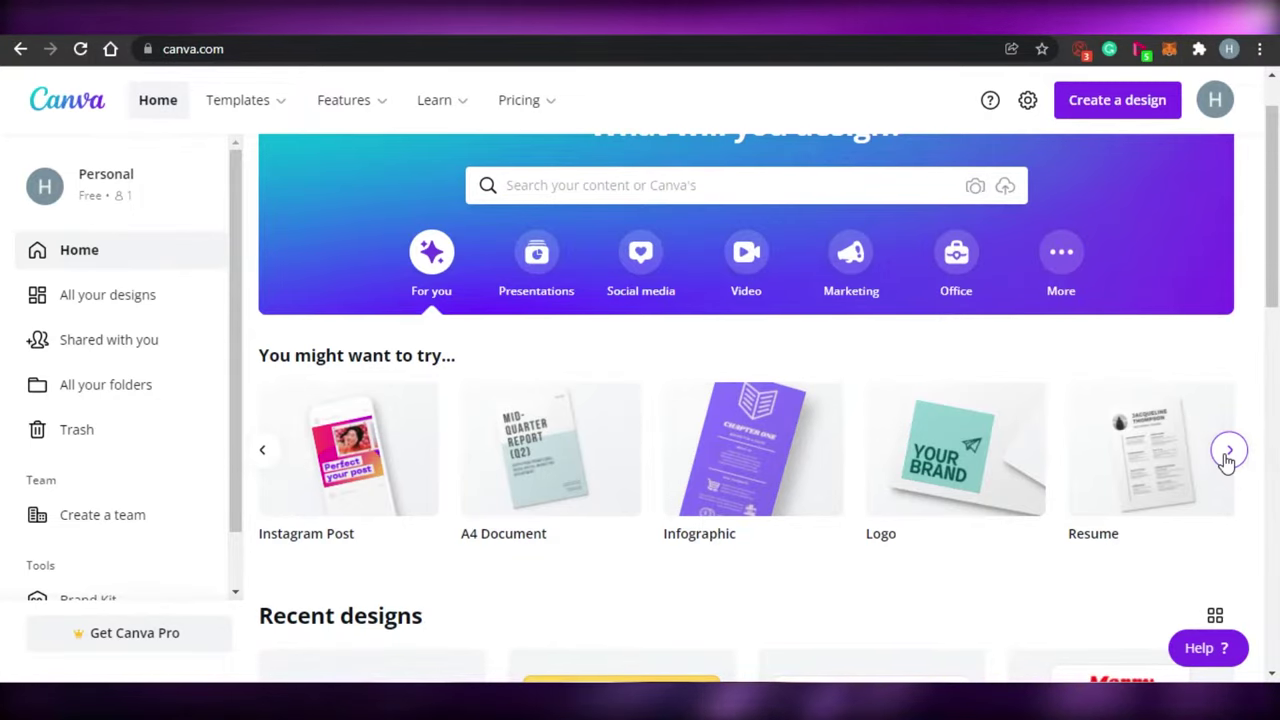
pyautogui.click(263, 450)
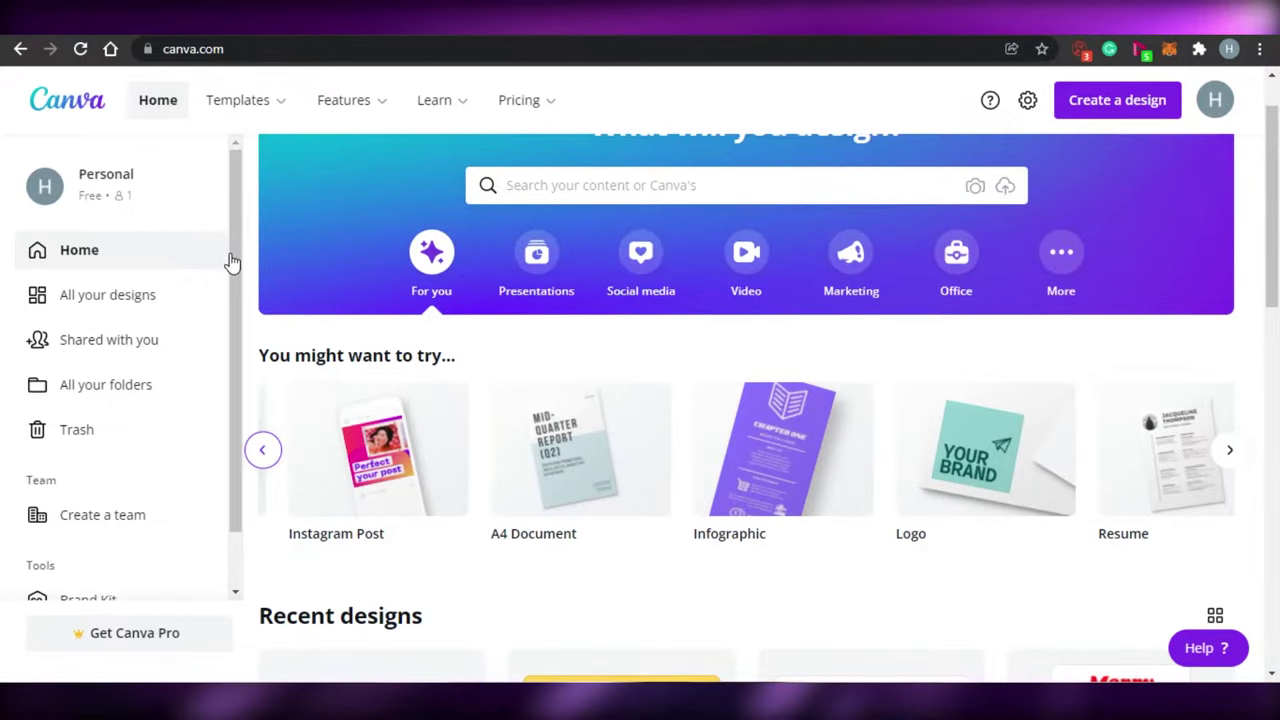
pyautogui.moveTo(237, 238); pyautogui.dragTo(254, 174)
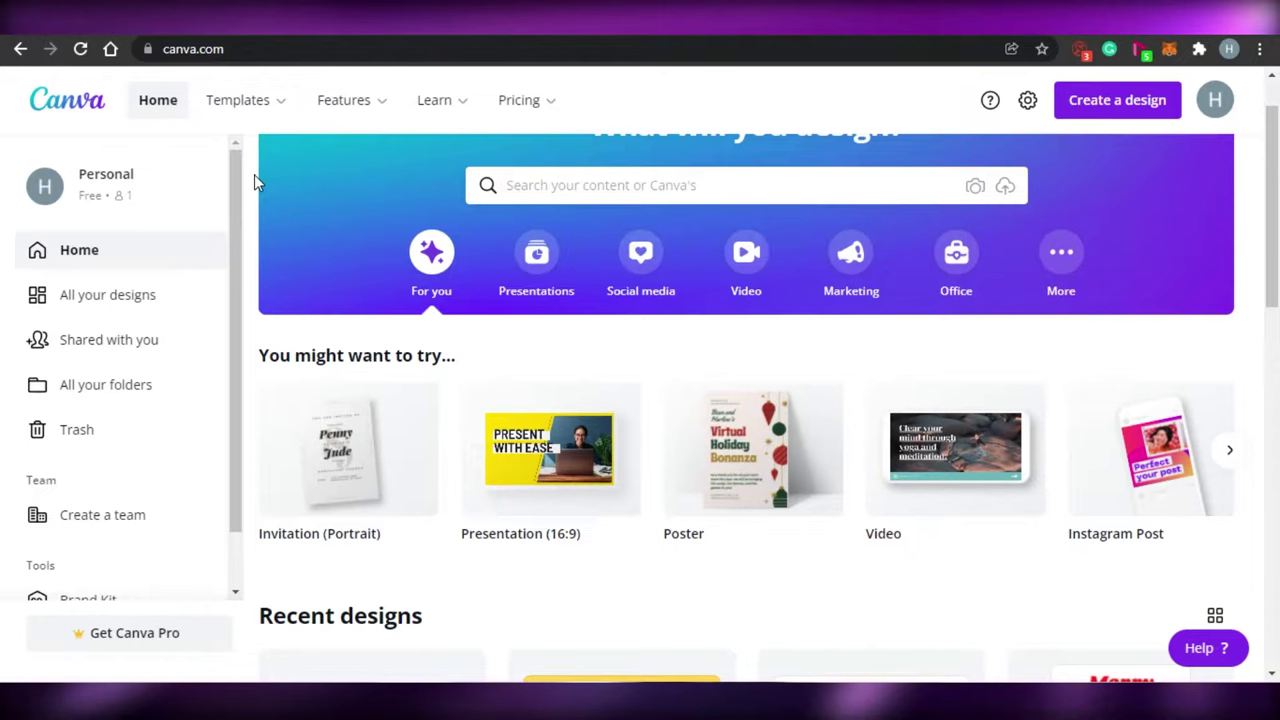
# - Look over the home page's design suggestions and the previously made designs listed under Recent designs
pyautogui.scroll(1, 1275, 335)
pyautogui.scroll(-3, 1275, 335)
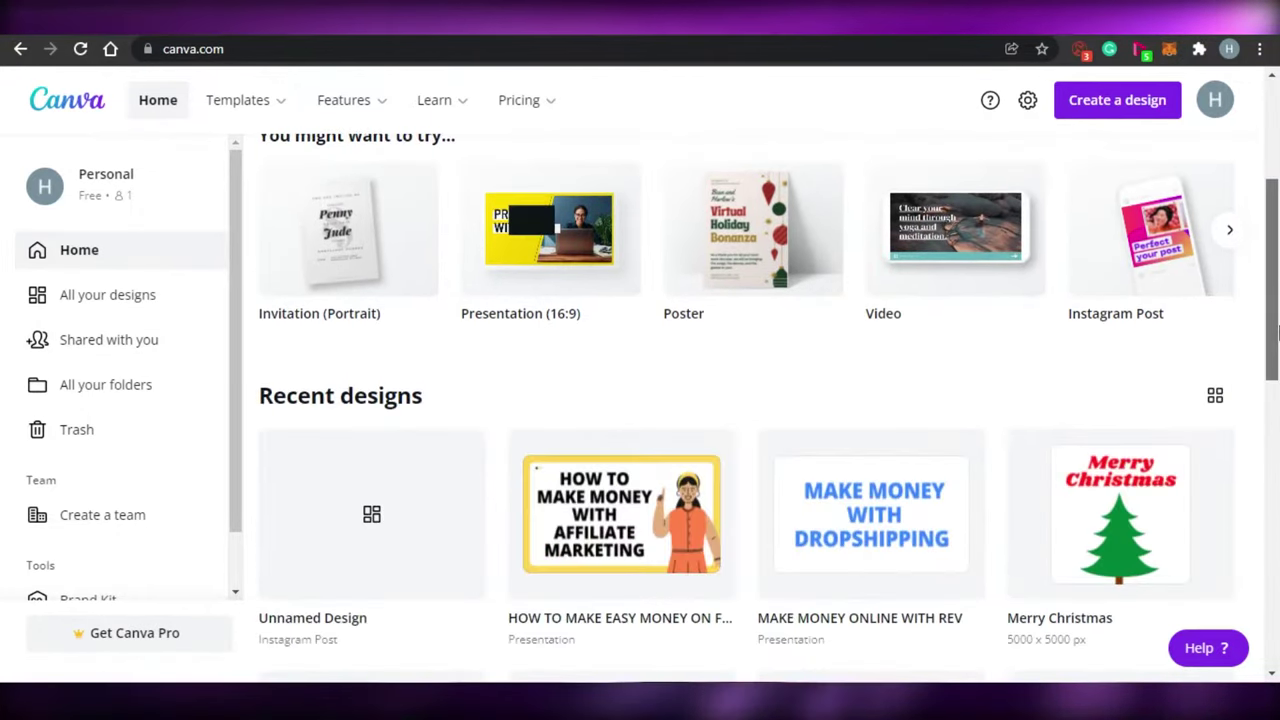
pyautogui.scroll(3, 1137, 180)
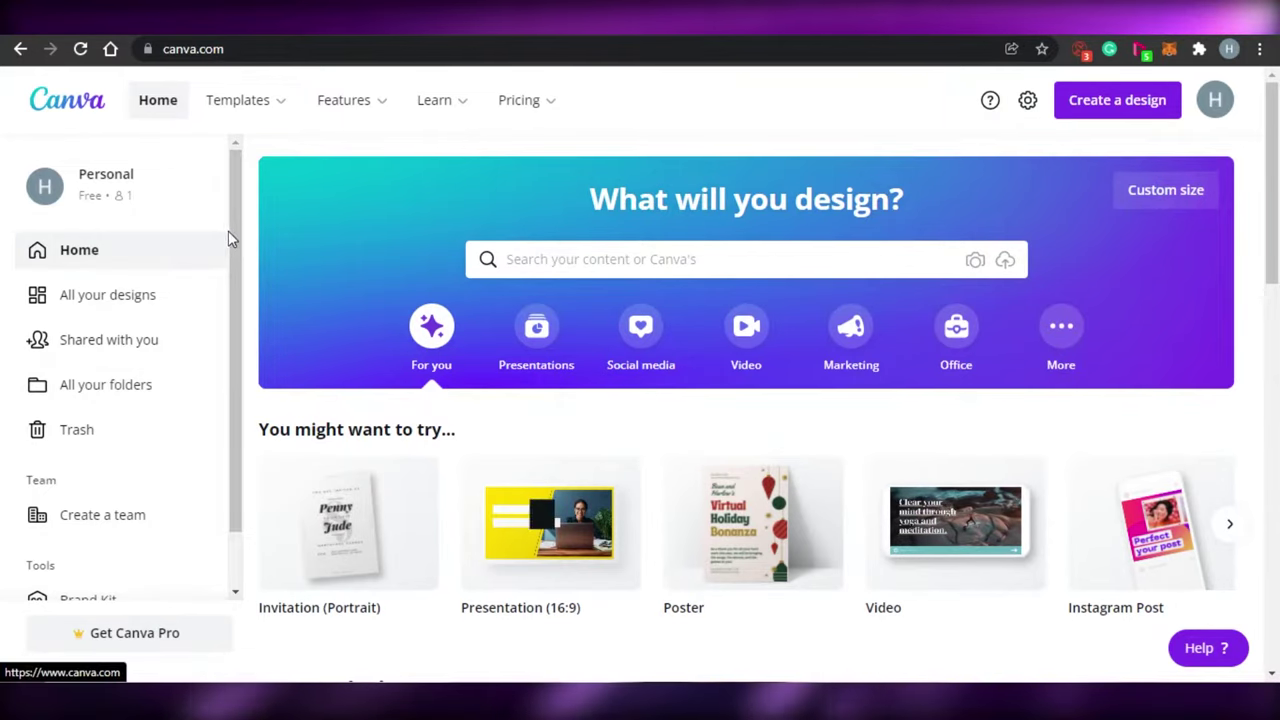
pyautogui.scroll(-1, 1275, 282)
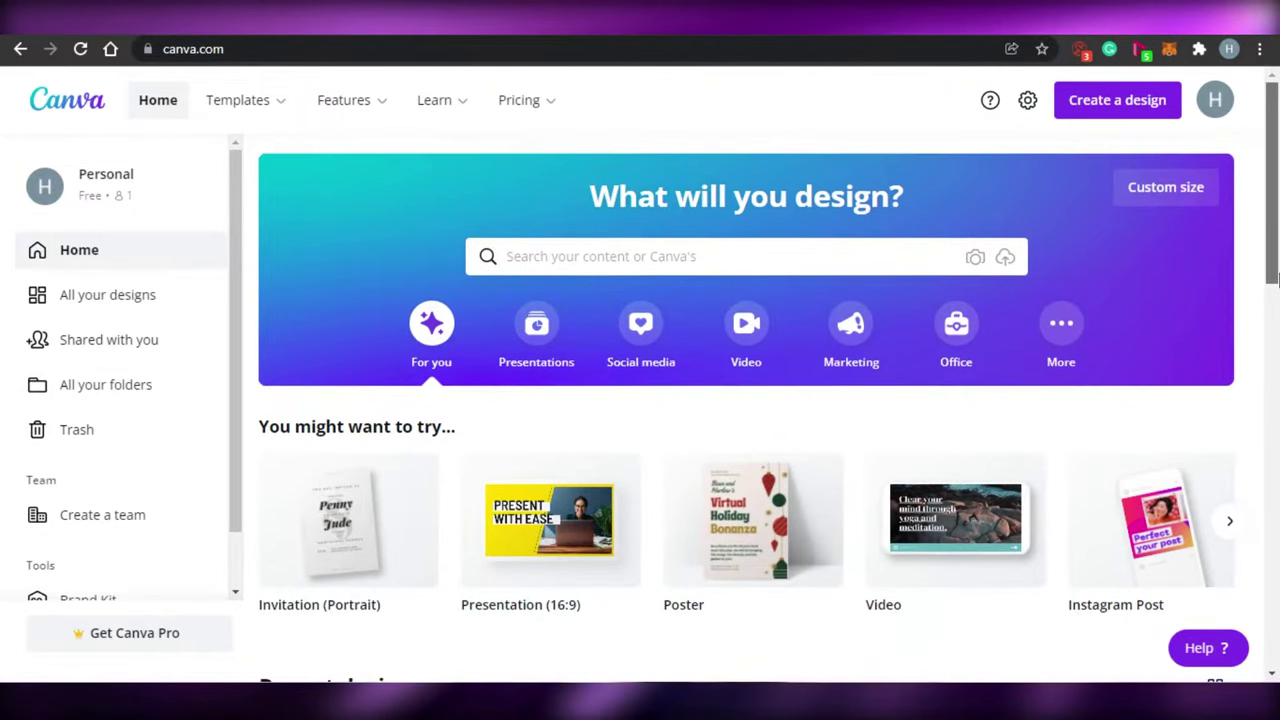
pyautogui.scroll(-8, 1275, 282)
pyautogui.scroll(8, 1277, 200)
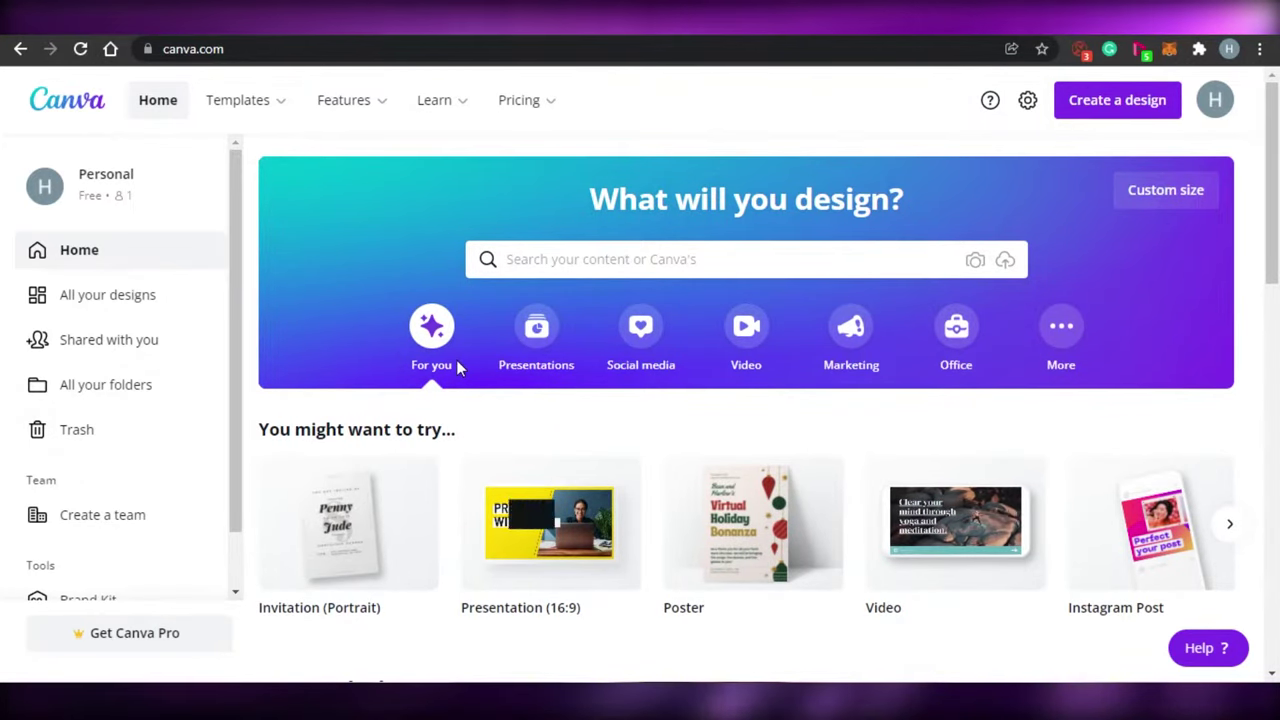
pyautogui.scroll(-6, 1276, 212)
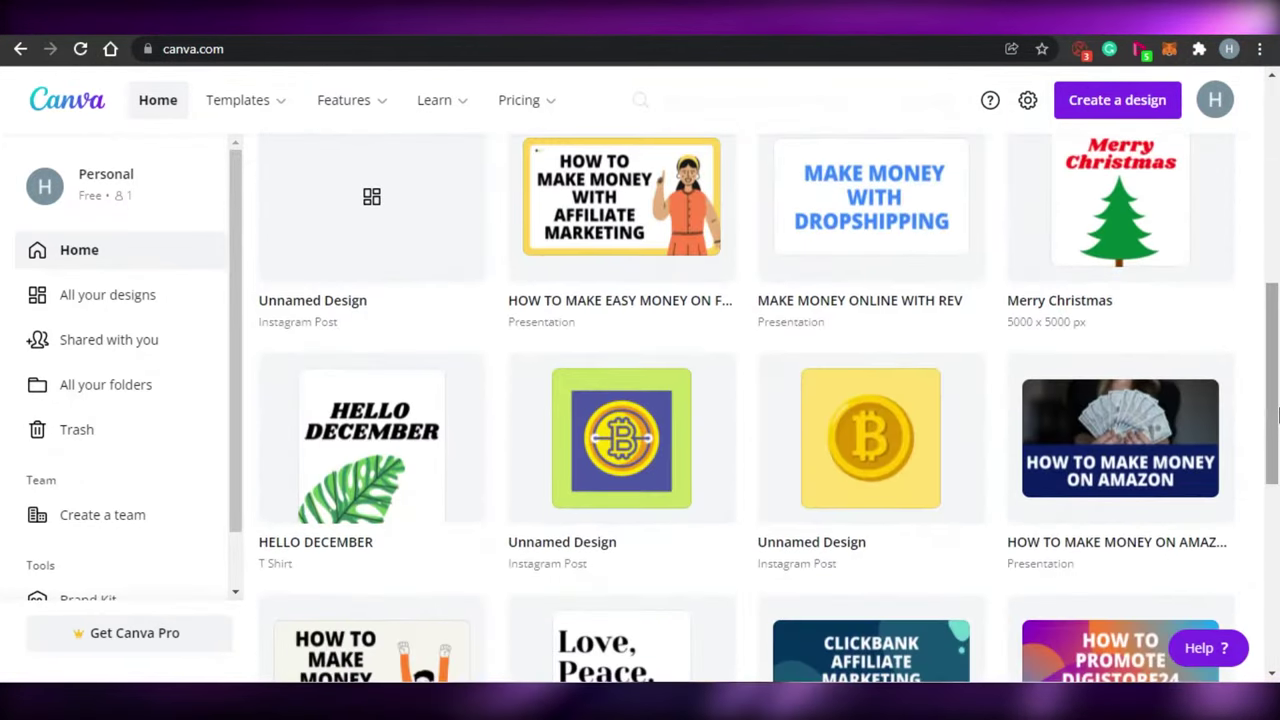
pyautogui.scroll(5, 1276, 225)
pyautogui.scroll(-2, 1276, 232)
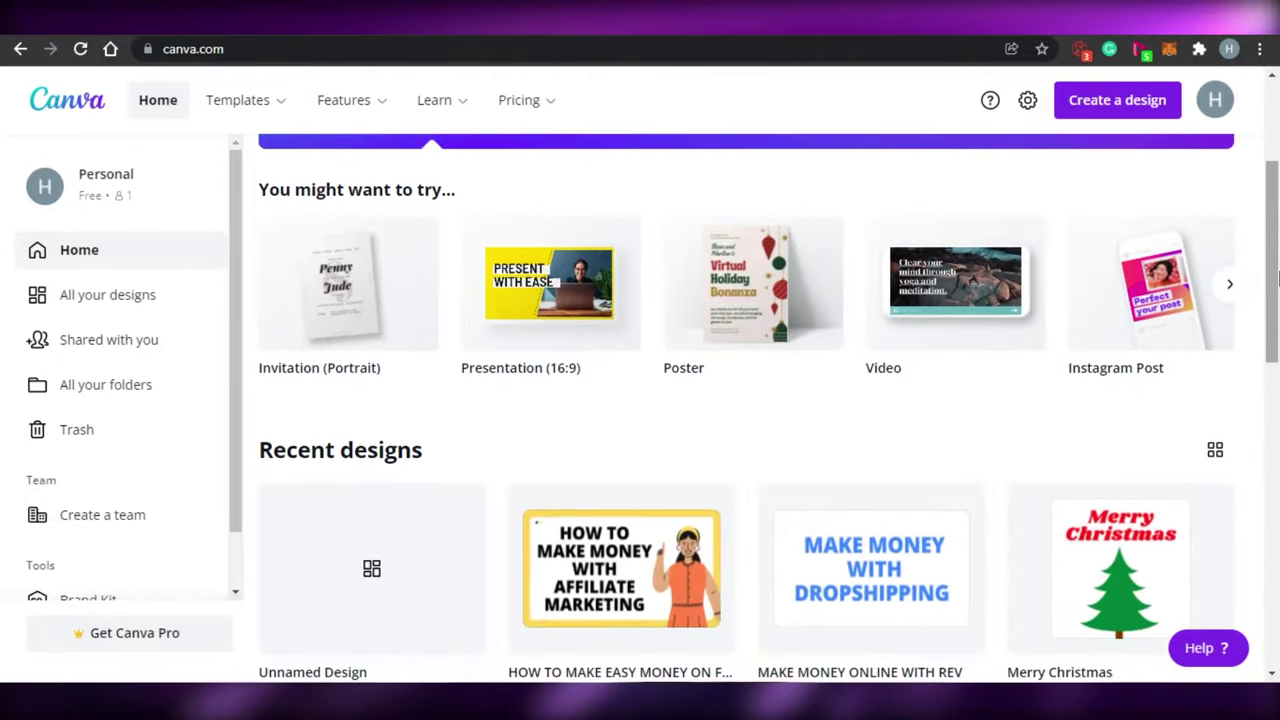
pyautogui.scroll(3, 1276, 232)
pyautogui.scroll(-3, 1276, 298)
pyautogui.scroll(3, 1276, 298)
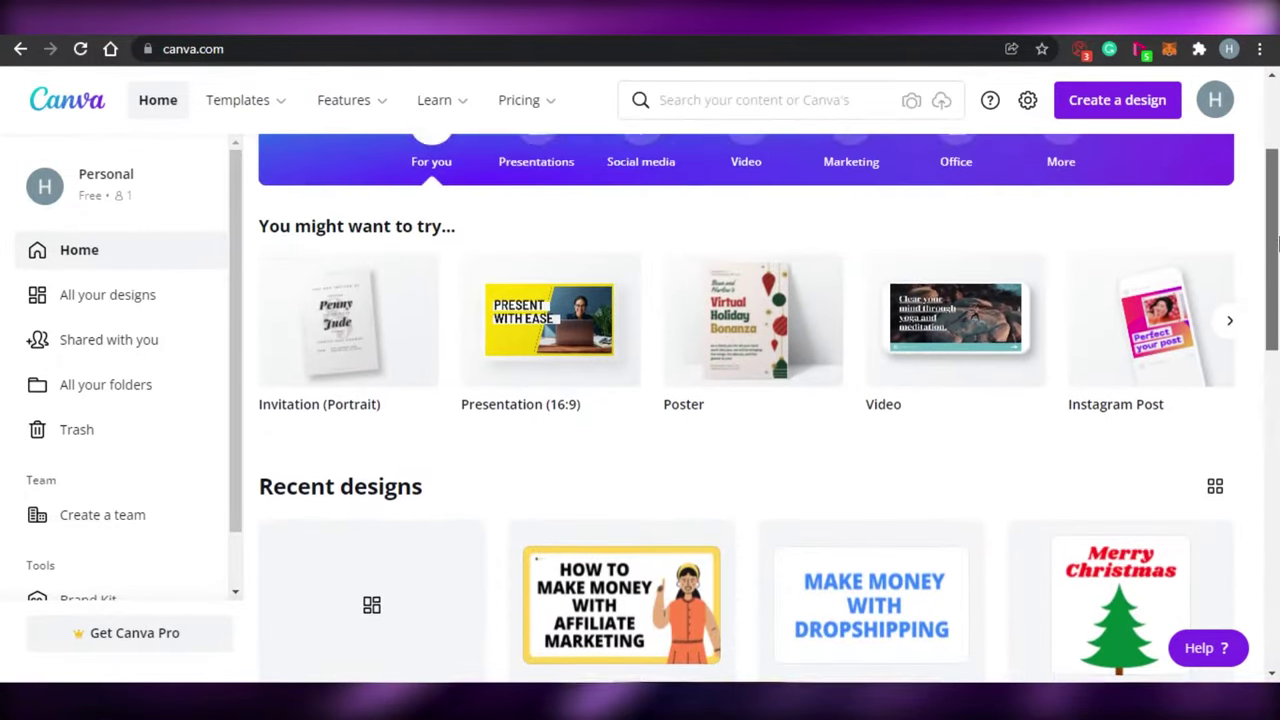
pyautogui.scroll(-2, 1276, 310)
pyautogui.scroll(-3, 1277, 316)
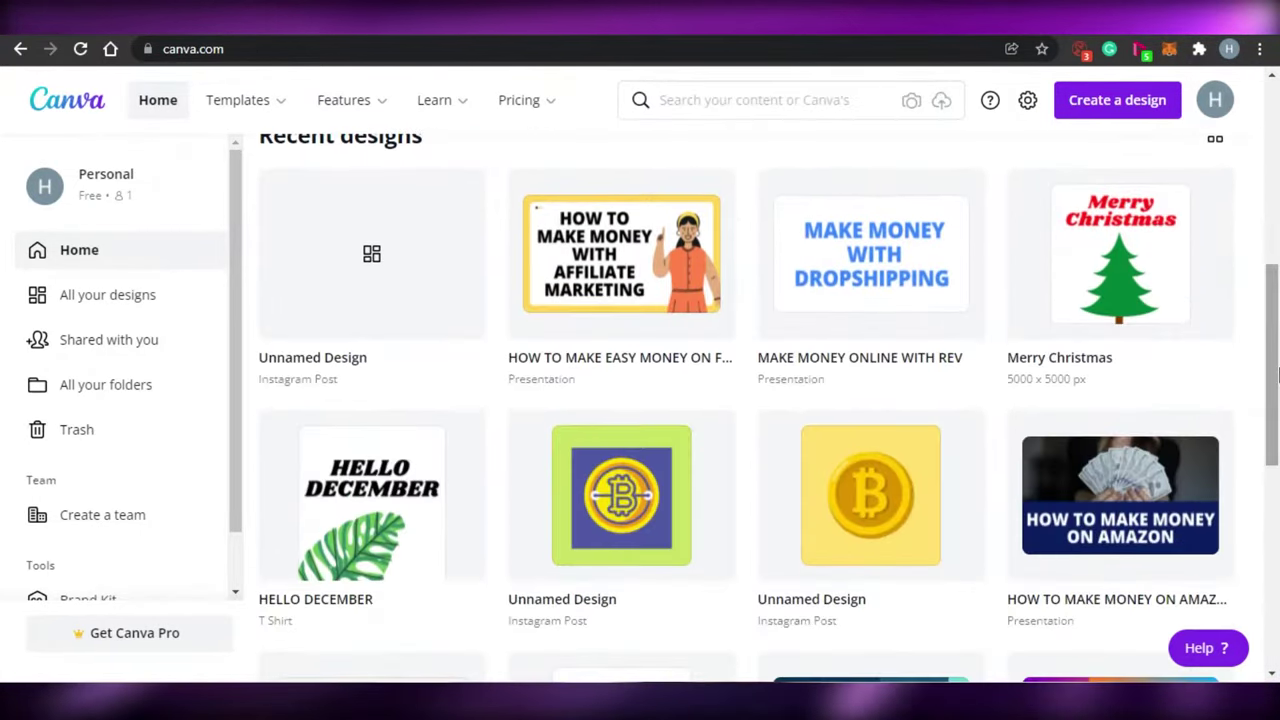
pyautogui.scroll(6, 1277, 250)
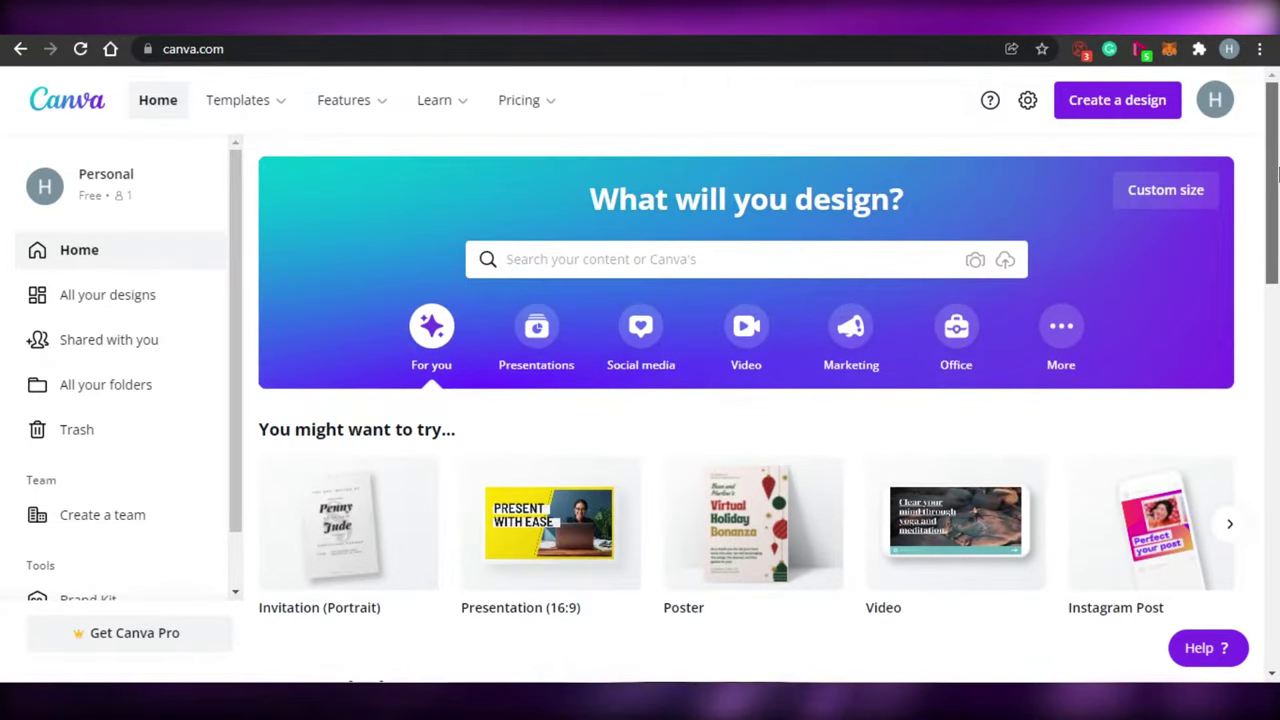
pyautogui.scroll(-1, 1276, 200)
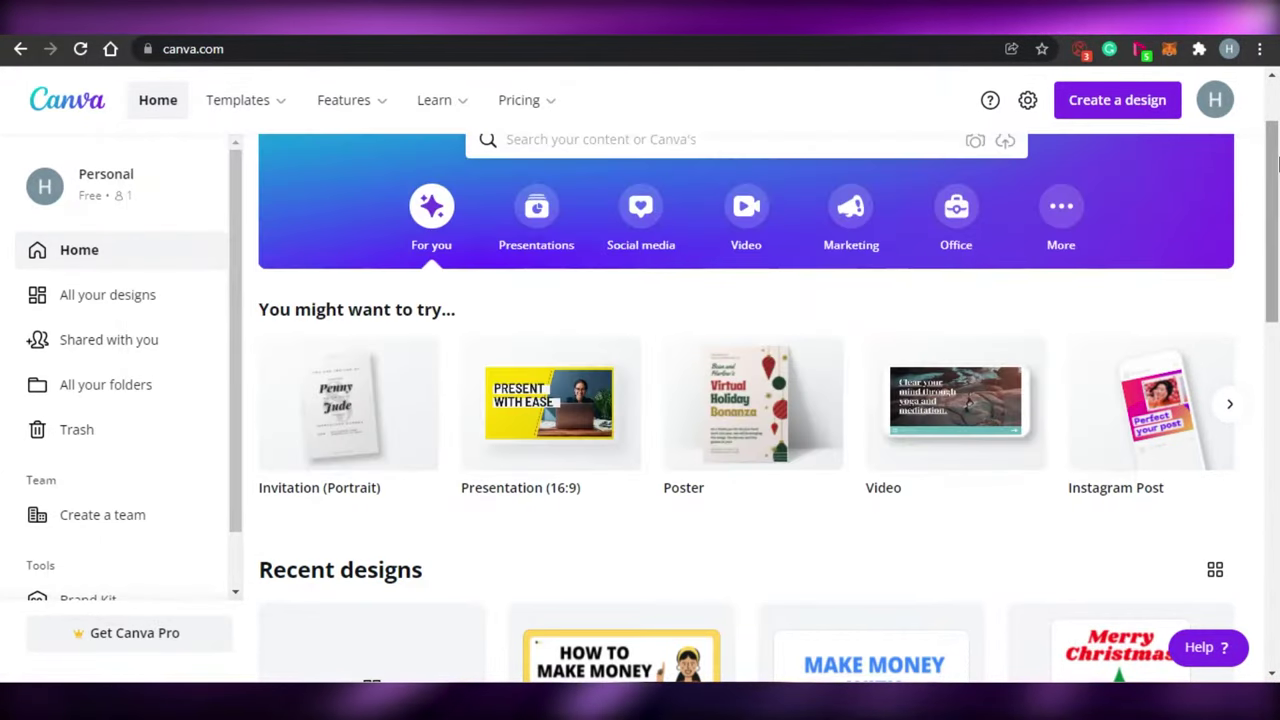
pyautogui.scroll(1, 1276, 160)
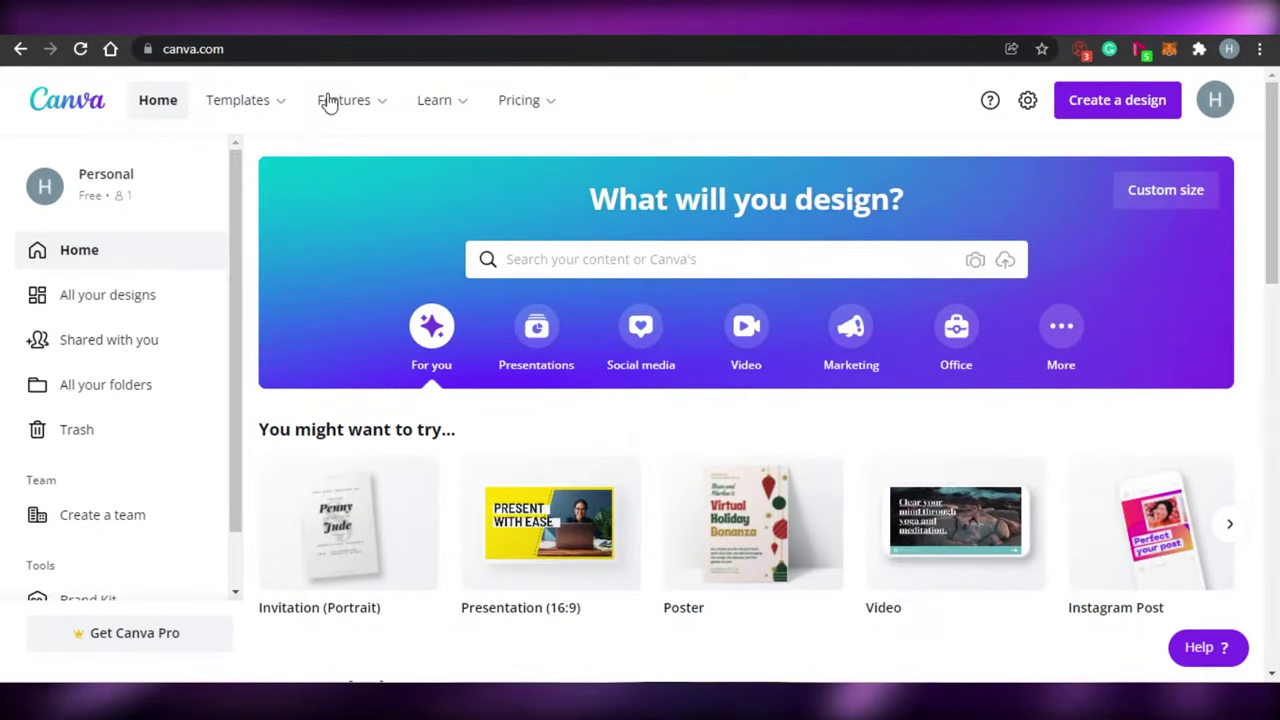
# - Create a blank Presentation (16:9) design from the home page suggestions
pyautogui.moveTo(330, 104)
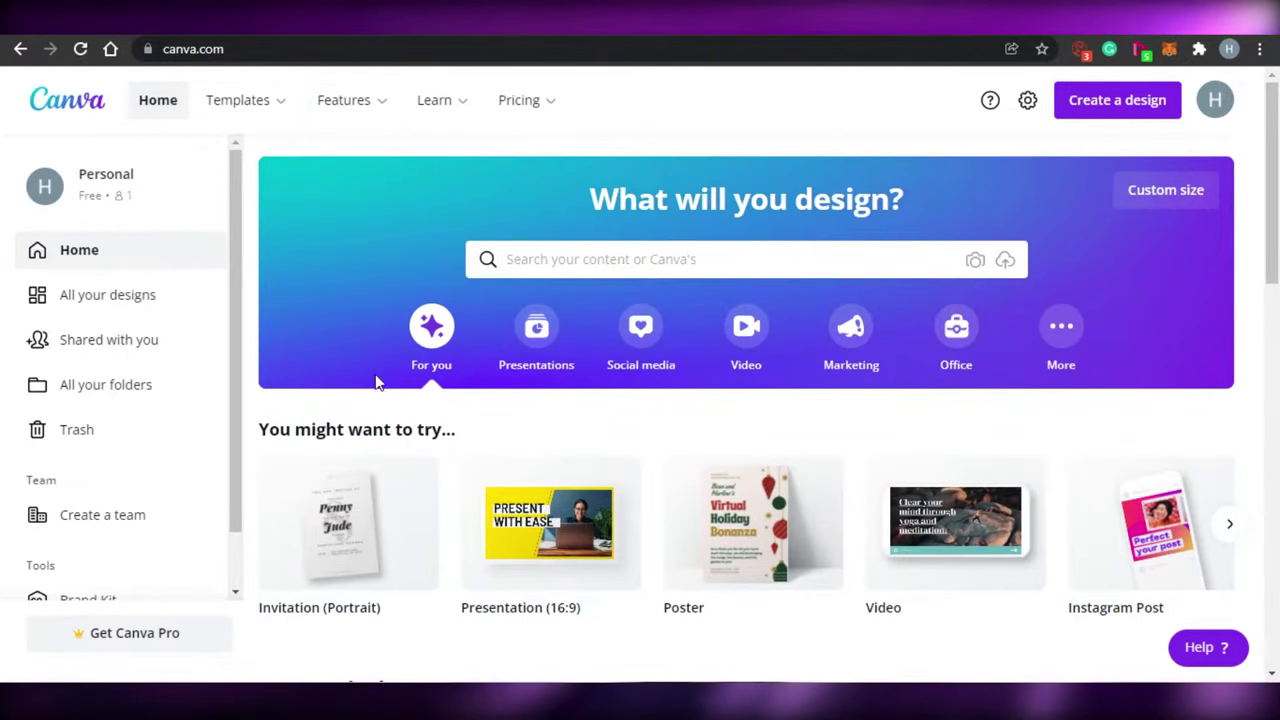
pyautogui.scroll(-1, 1277, 228)
pyautogui.scroll(-2, 1277, 228)
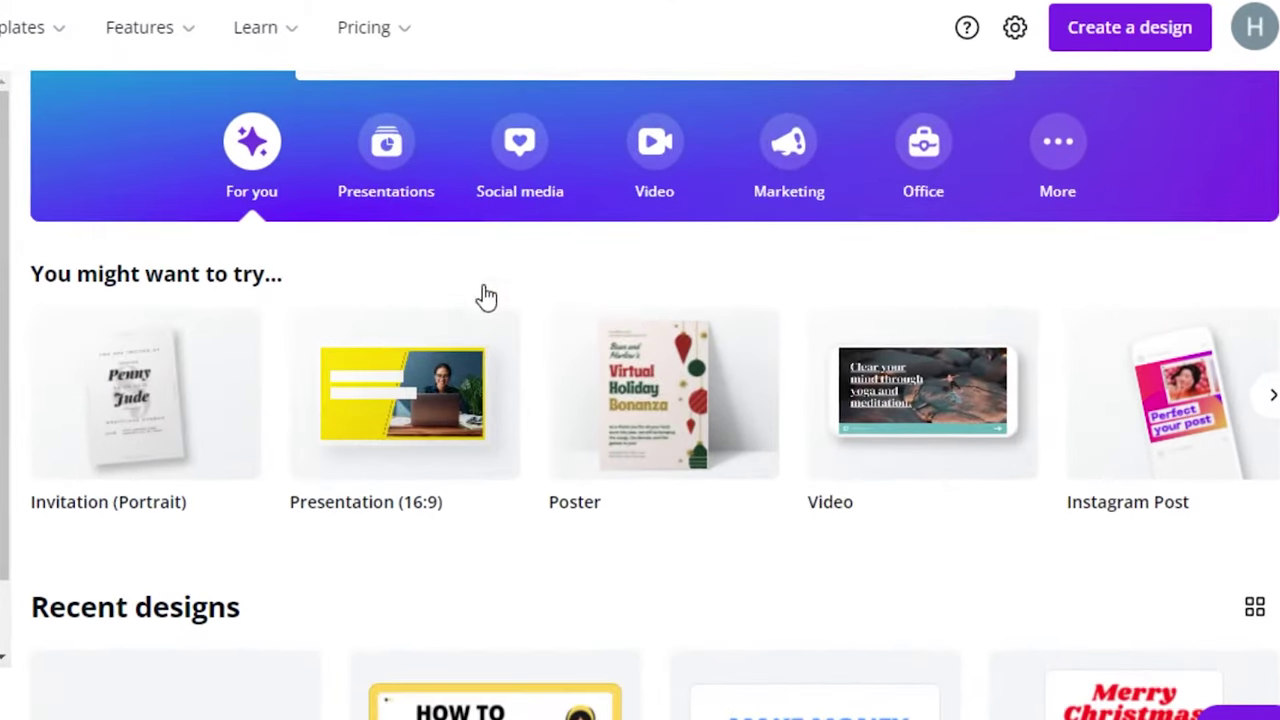
pyautogui.moveTo(424, 375)
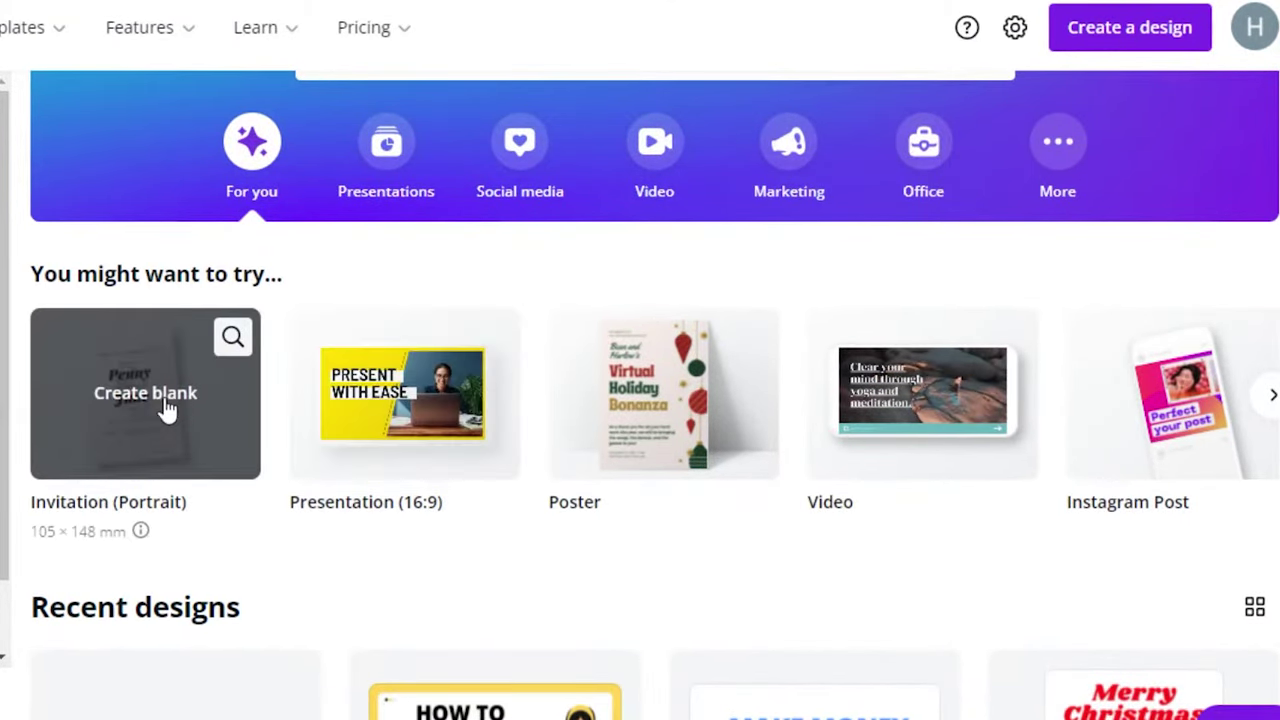
pyautogui.click(404, 393)
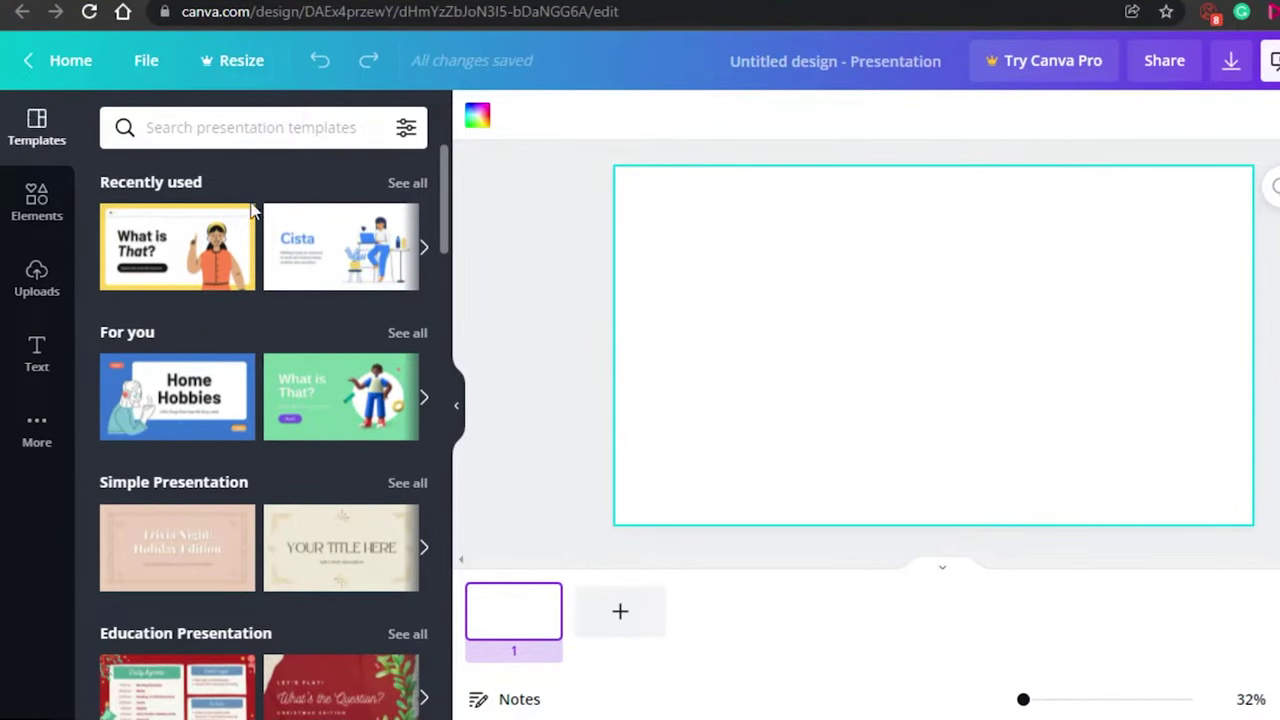
# - Browse the presentation template categories available for the blank design
pyautogui.moveTo(447, 190)
pyautogui.mouseDown()
pyautogui.moveTo(451, 470)
pyautogui.moveTo(465, 254)
pyautogui.moveTo(447, 272)
pyautogui.moveTo(451, 165)
pyautogui.mouseUp()
pyautogui.moveTo(443, 216)
pyautogui.mouseDown()
pyautogui.moveTo(449, 360)
pyautogui.moveTo(447, 198)
pyautogui.mouseUp()
pyautogui.moveTo(449, 157); pyautogui.dragTo(450, 372)
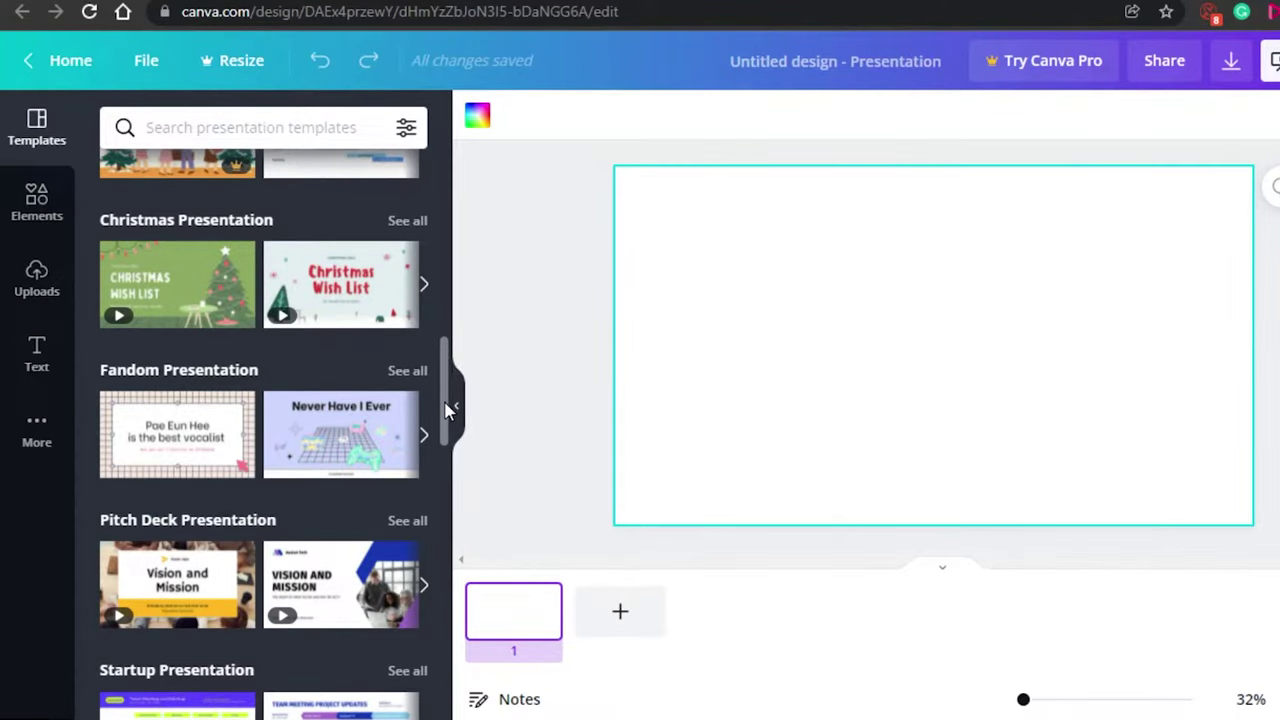
pyautogui.moveTo(447, 410); pyautogui.dragTo(447, 134)
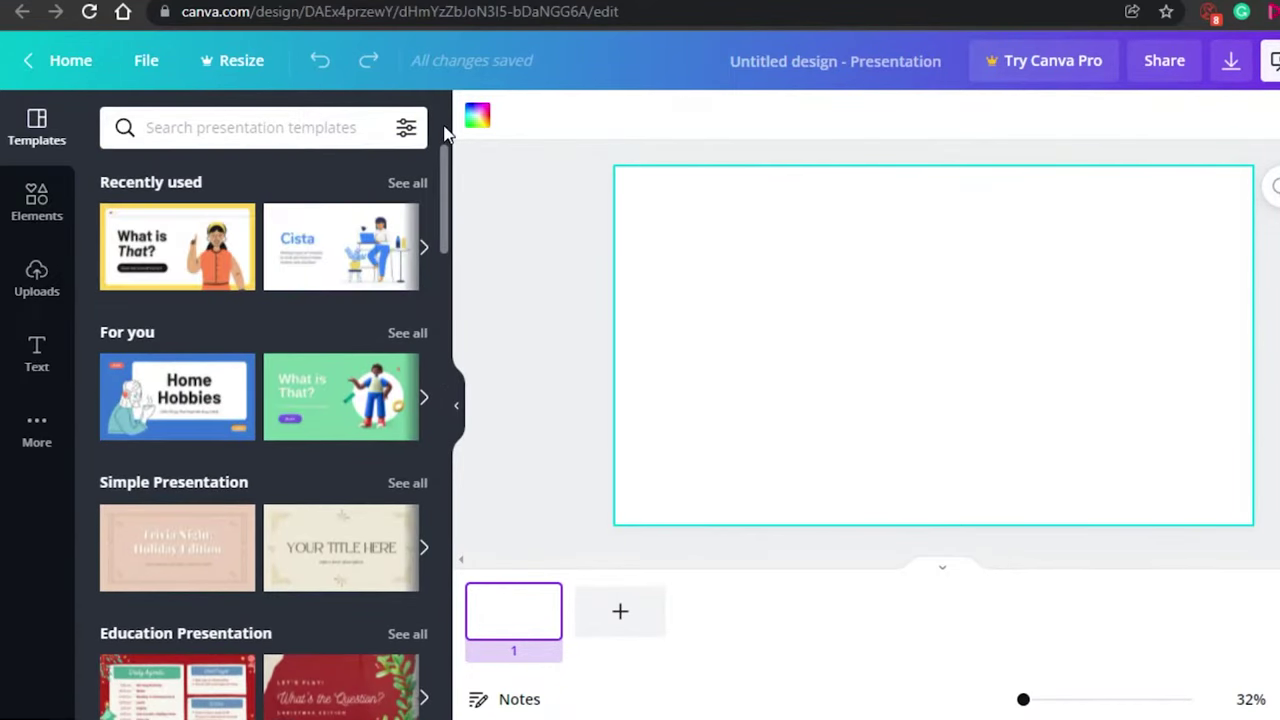
# - Browse the elements library, from lines, shapes and graphics down to charts, frames and grids
pyautogui.click(38, 199)
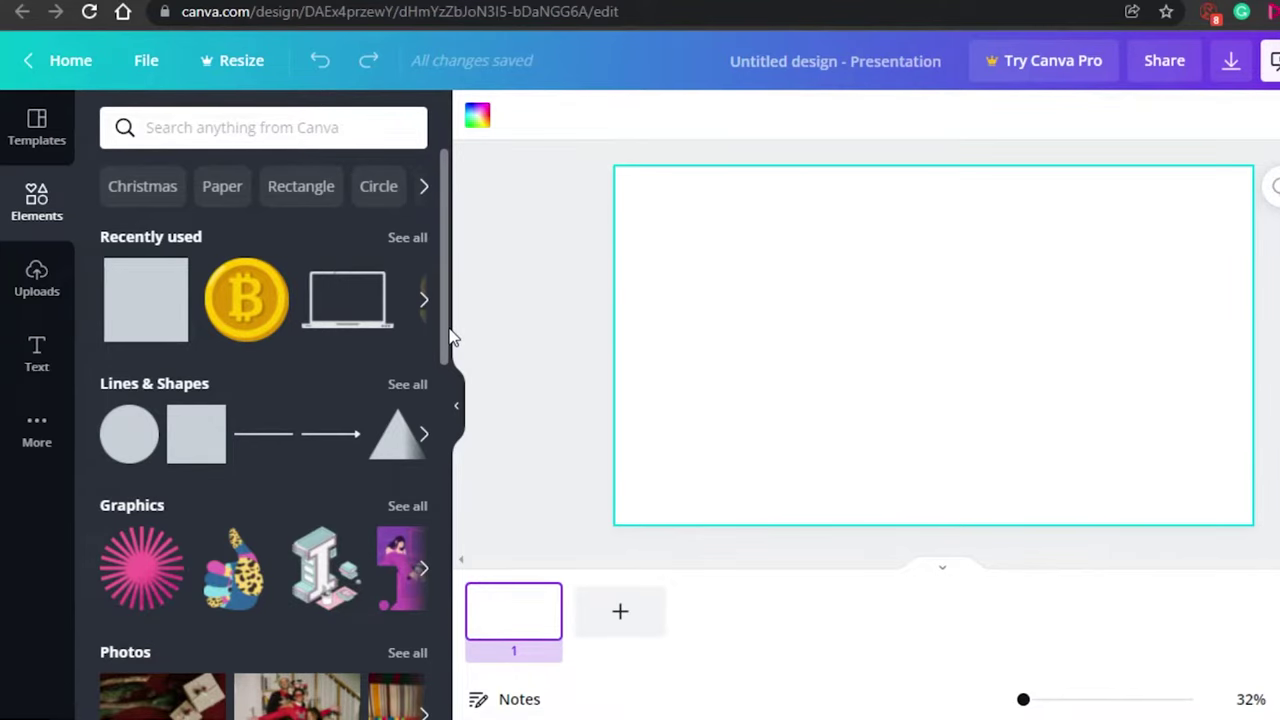
pyautogui.scroll(-3, 449, 245)
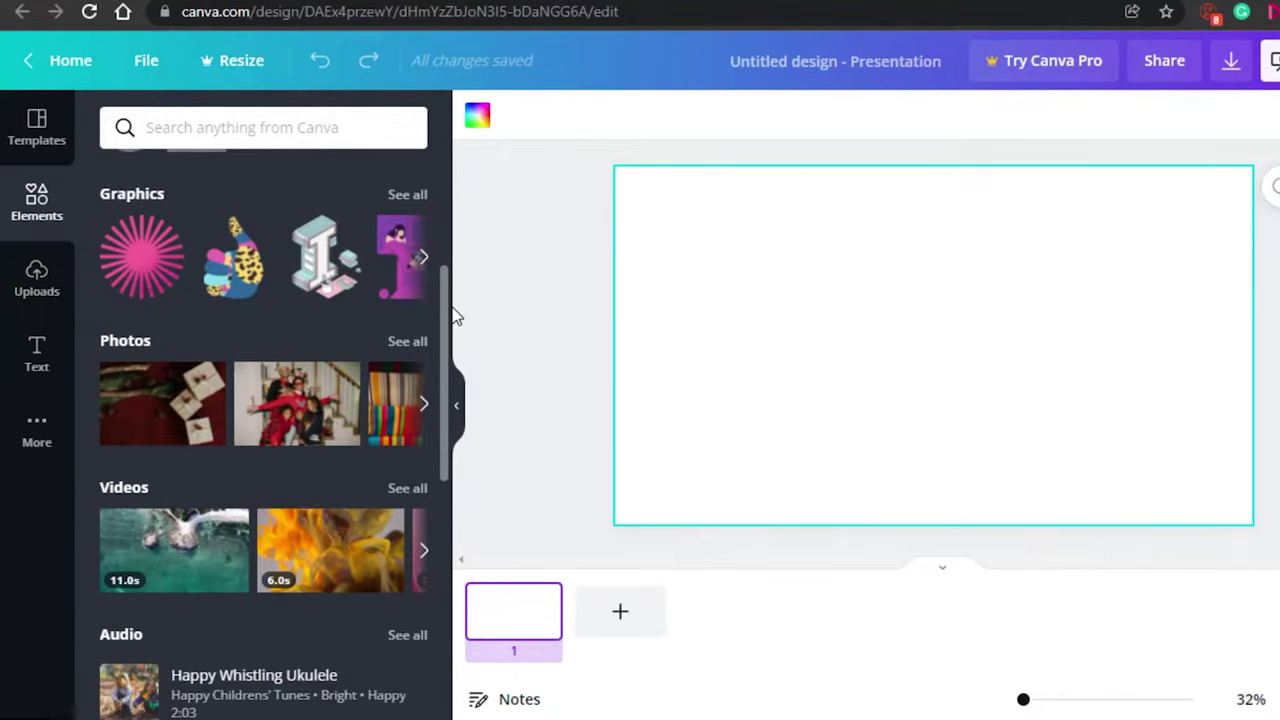
pyautogui.moveTo(449, 316); pyautogui.dragTo(446, 565)
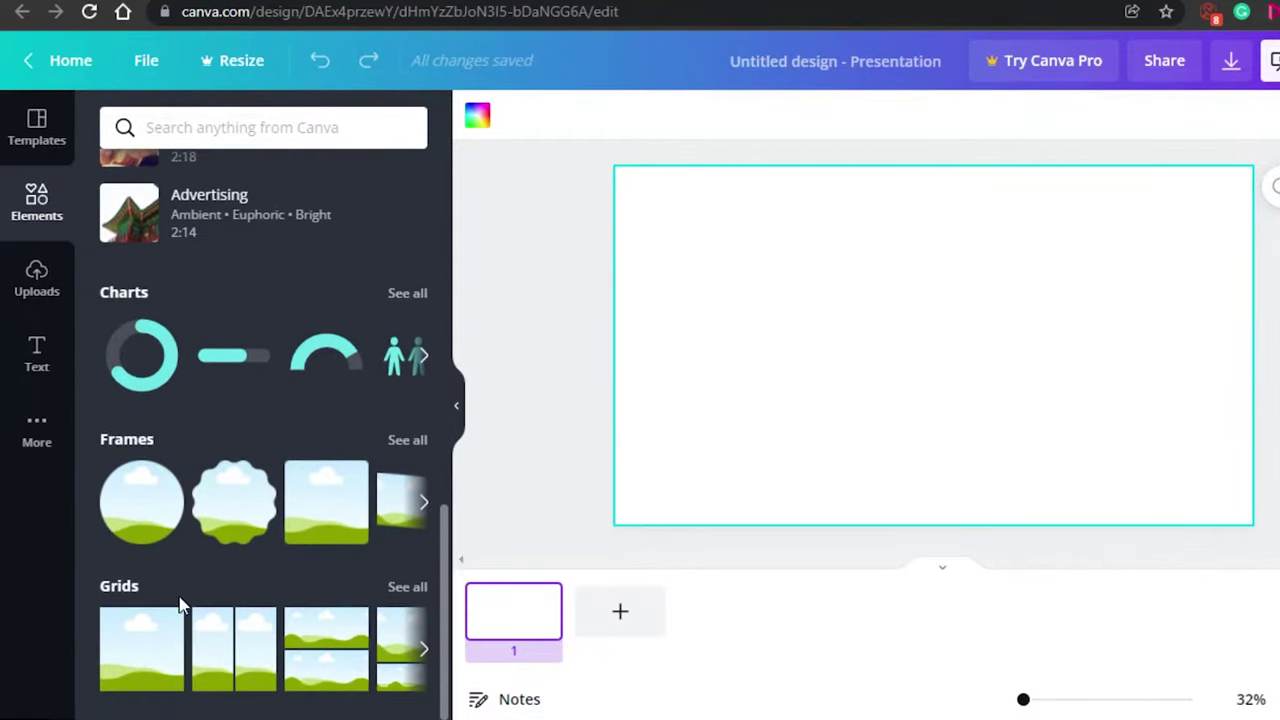
pyautogui.moveTo(447, 551); pyautogui.dragTo(438, 274)
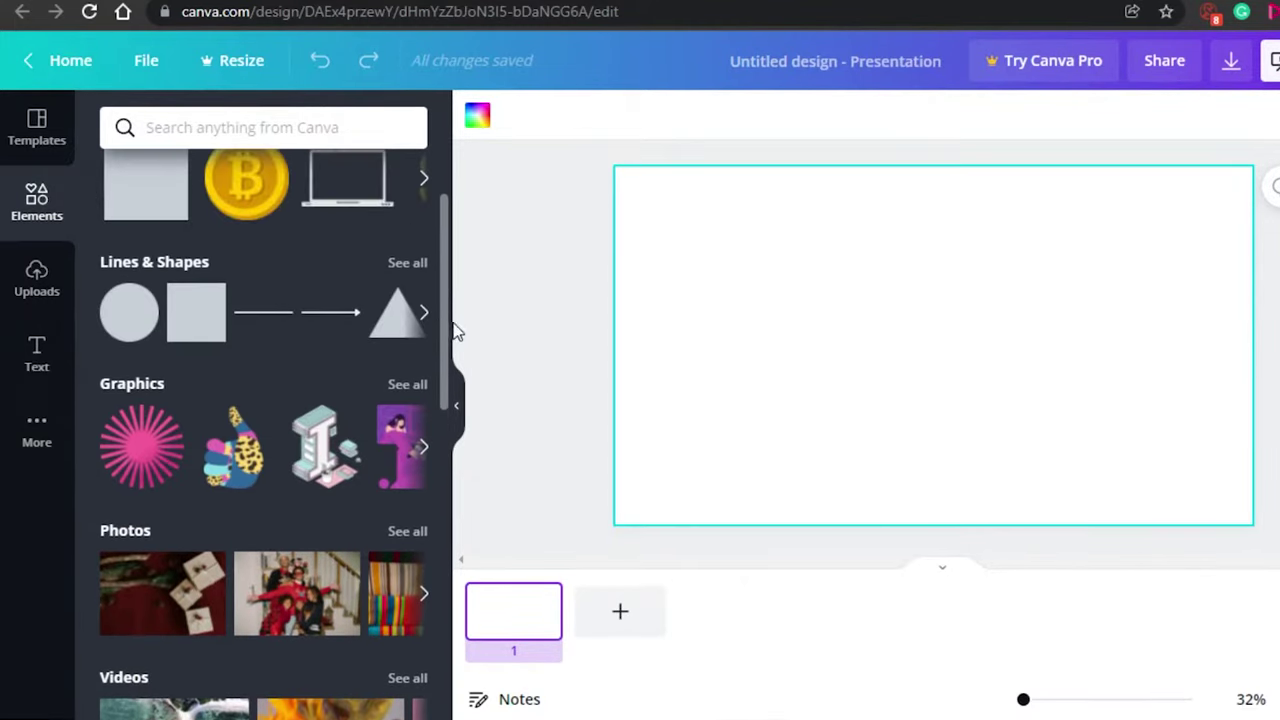
pyautogui.moveTo(447, 318); pyautogui.dragTo(461, 226)
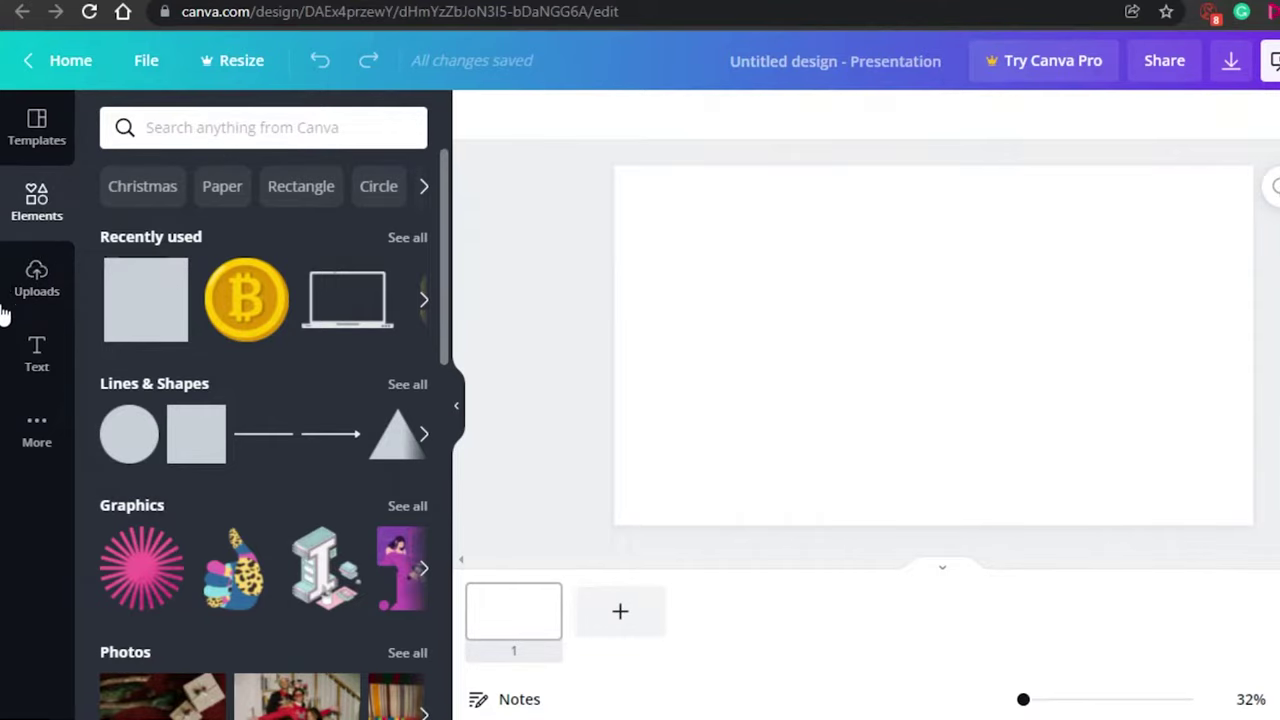
# - Browse the text styles and font combinations, and view the colour options for the page background
pyautogui.click(38, 360)
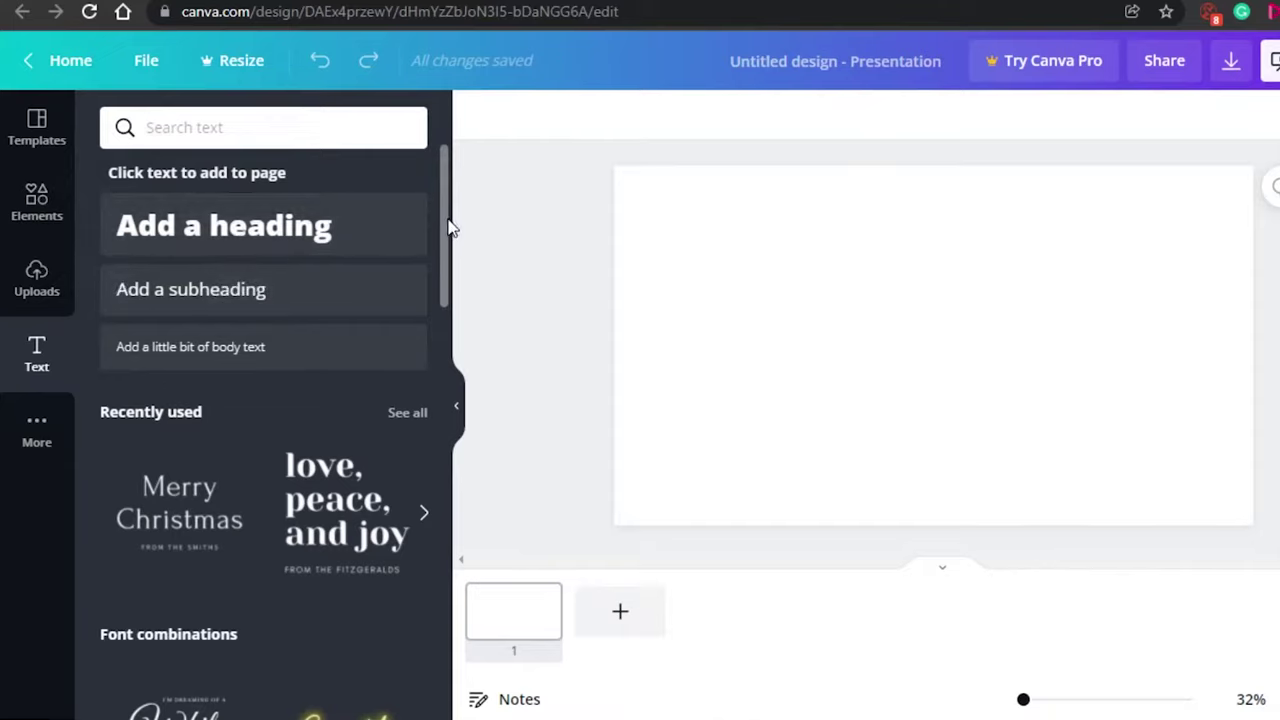
pyautogui.moveTo(447, 212); pyautogui.dragTo(437, 593)
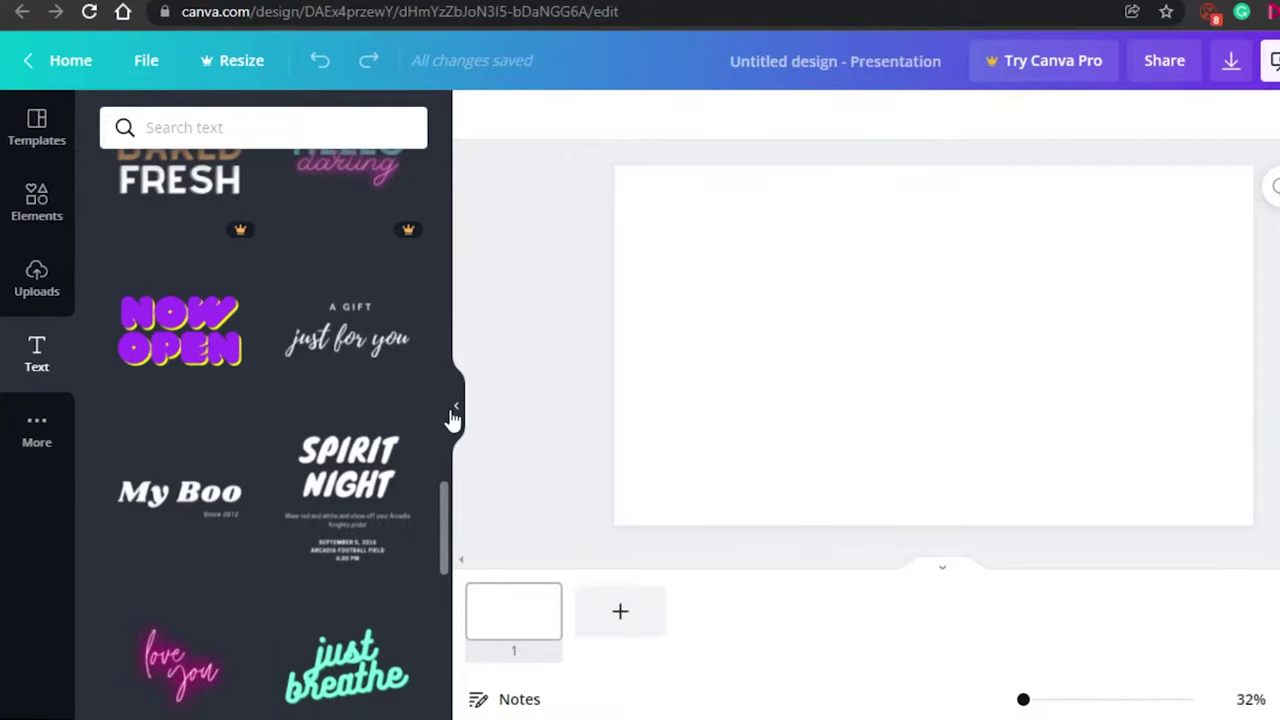
pyautogui.moveTo(446, 550); pyautogui.dragTo(443, 188)
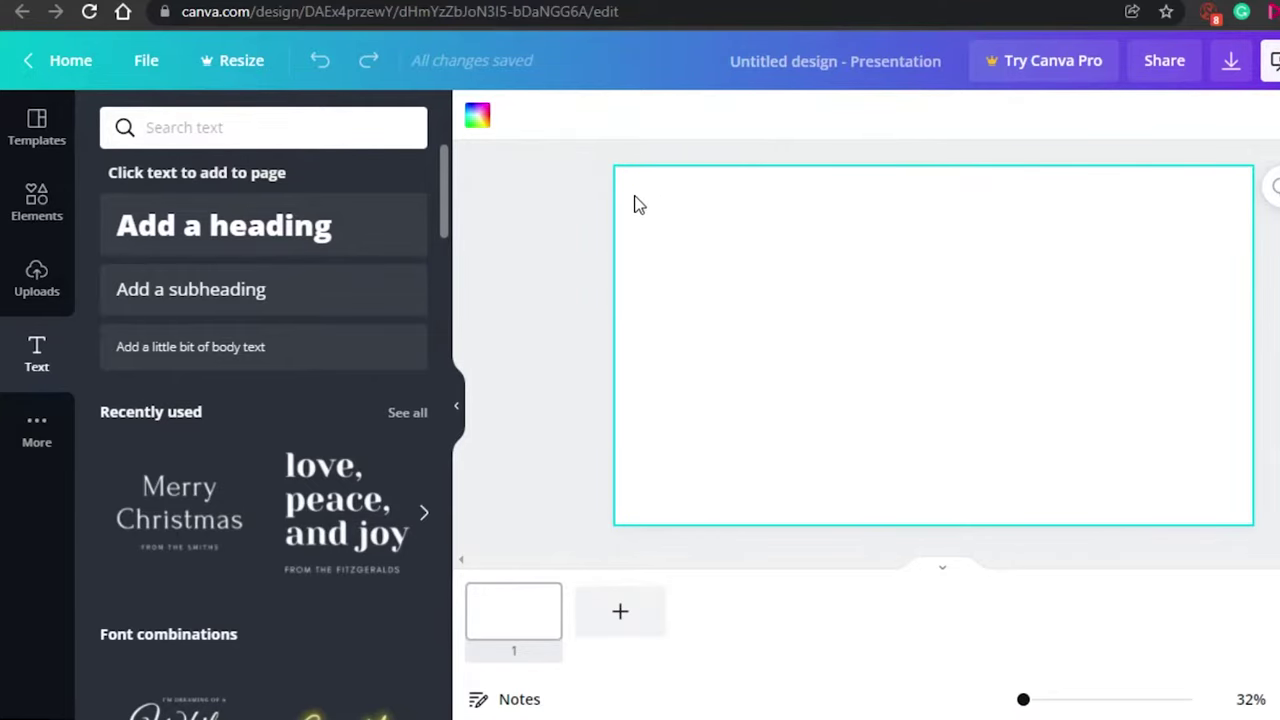
pyautogui.click(477, 115)
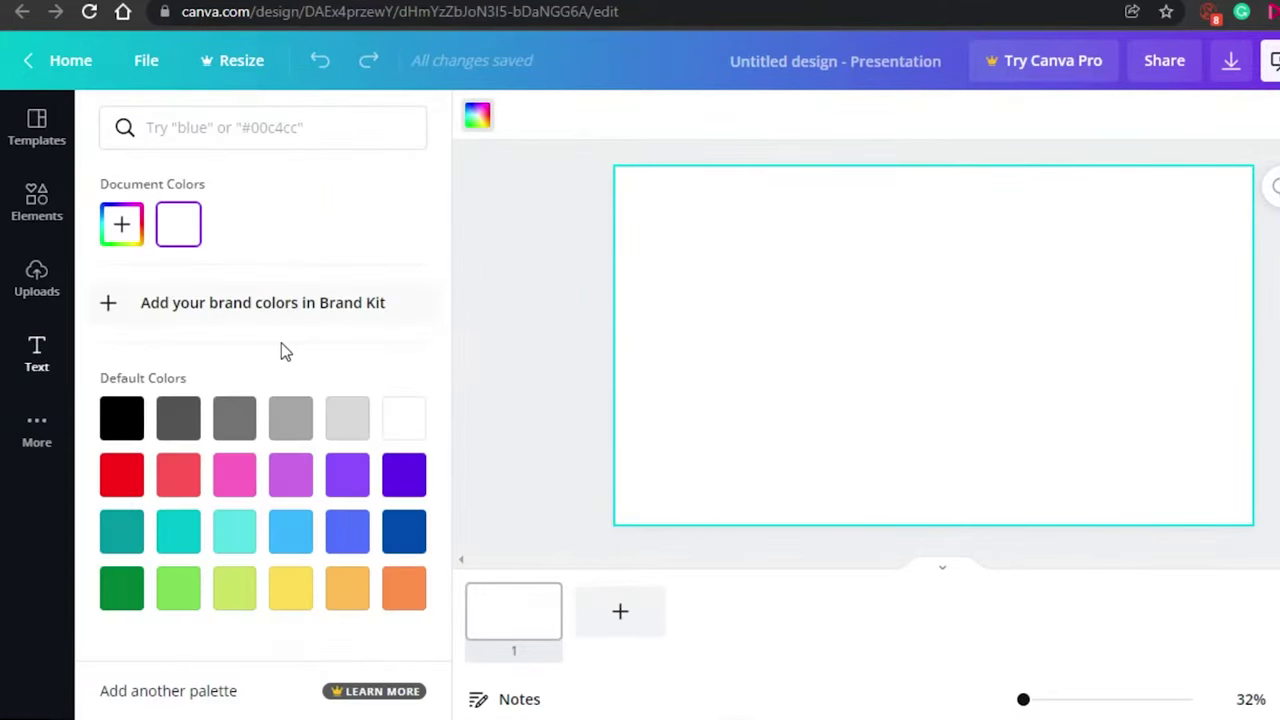
# - Apply the "Book Report for English Class" cover from the White with Colorful Accent Illustration Book Report template, listed under For you, to the blank page
pyautogui.click(55, 123)
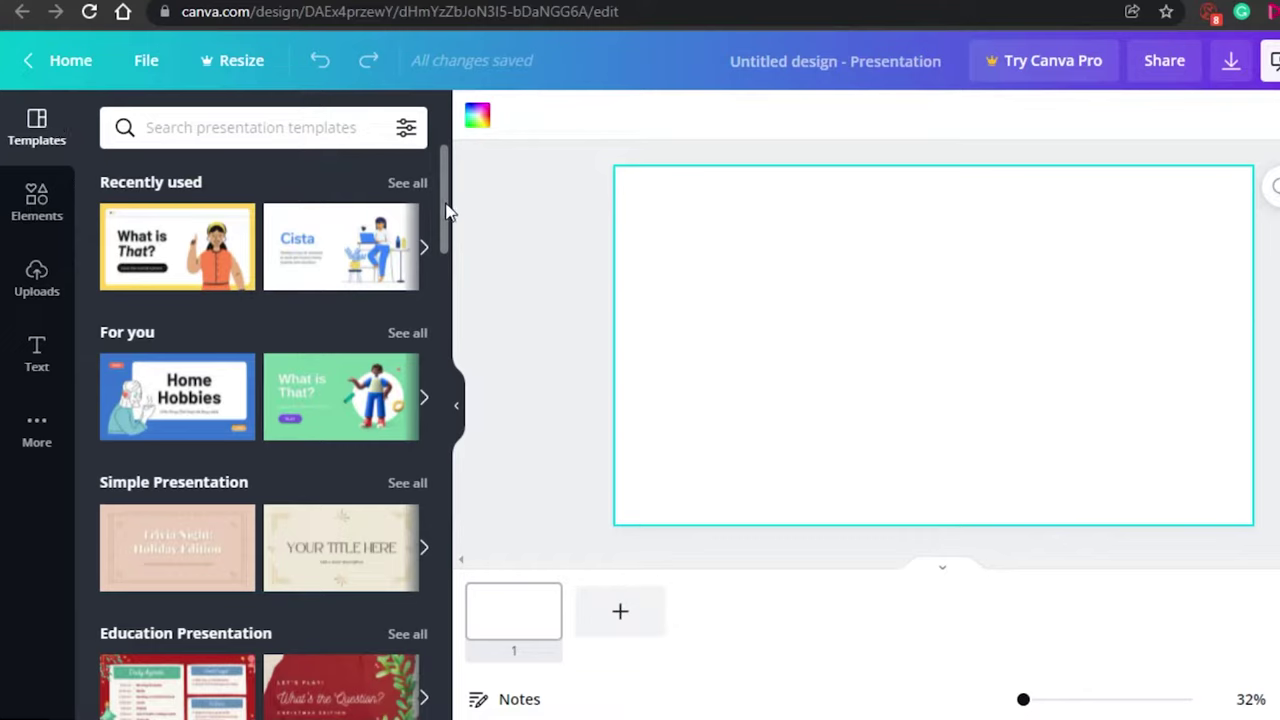
pyautogui.moveTo(449, 209)
pyautogui.mouseDown()
pyautogui.moveTo(449, 243)
pyautogui.moveTo(447, 228)
pyautogui.mouseUp()
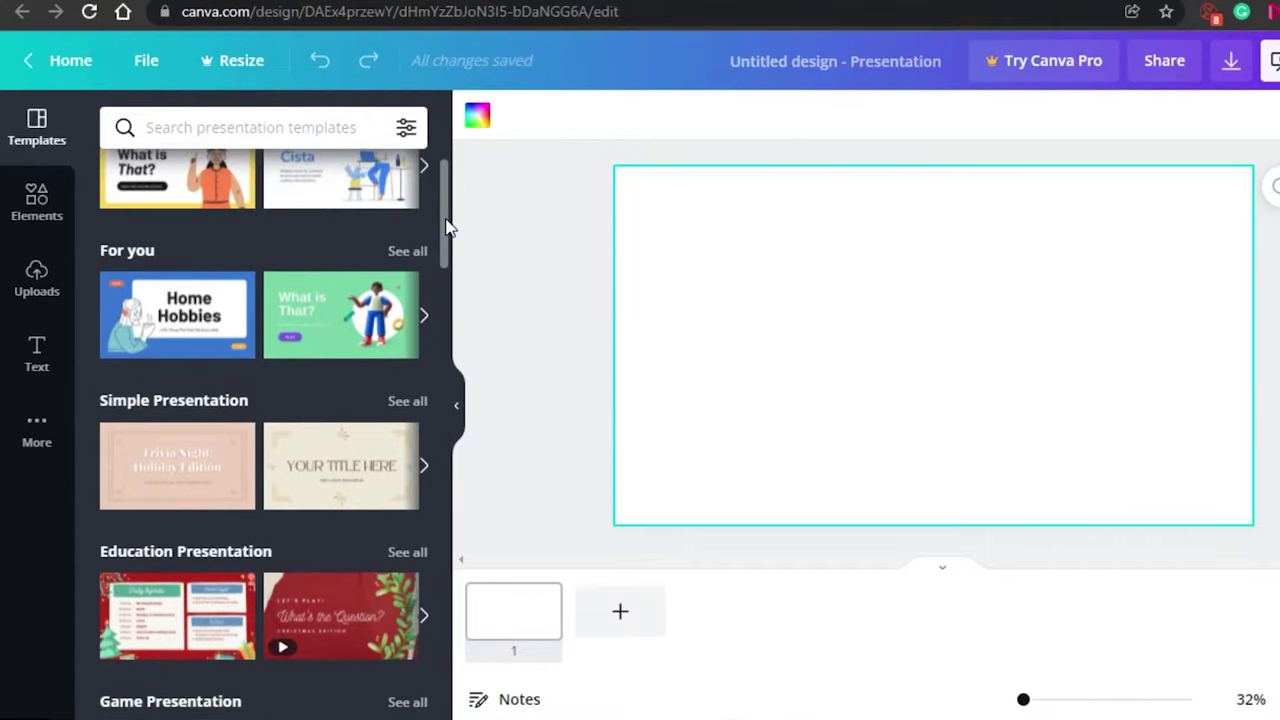
pyautogui.click(399, 251)
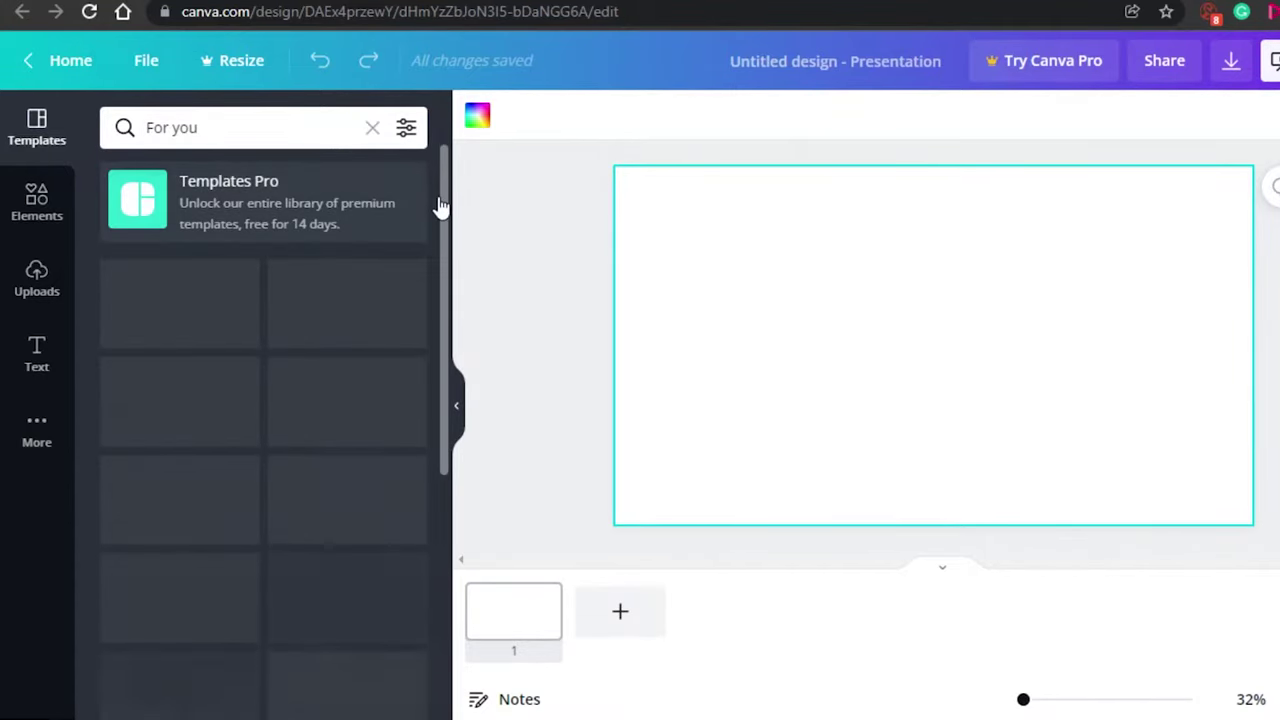
pyautogui.moveTo(447, 200); pyautogui.dragTo(447, 320)
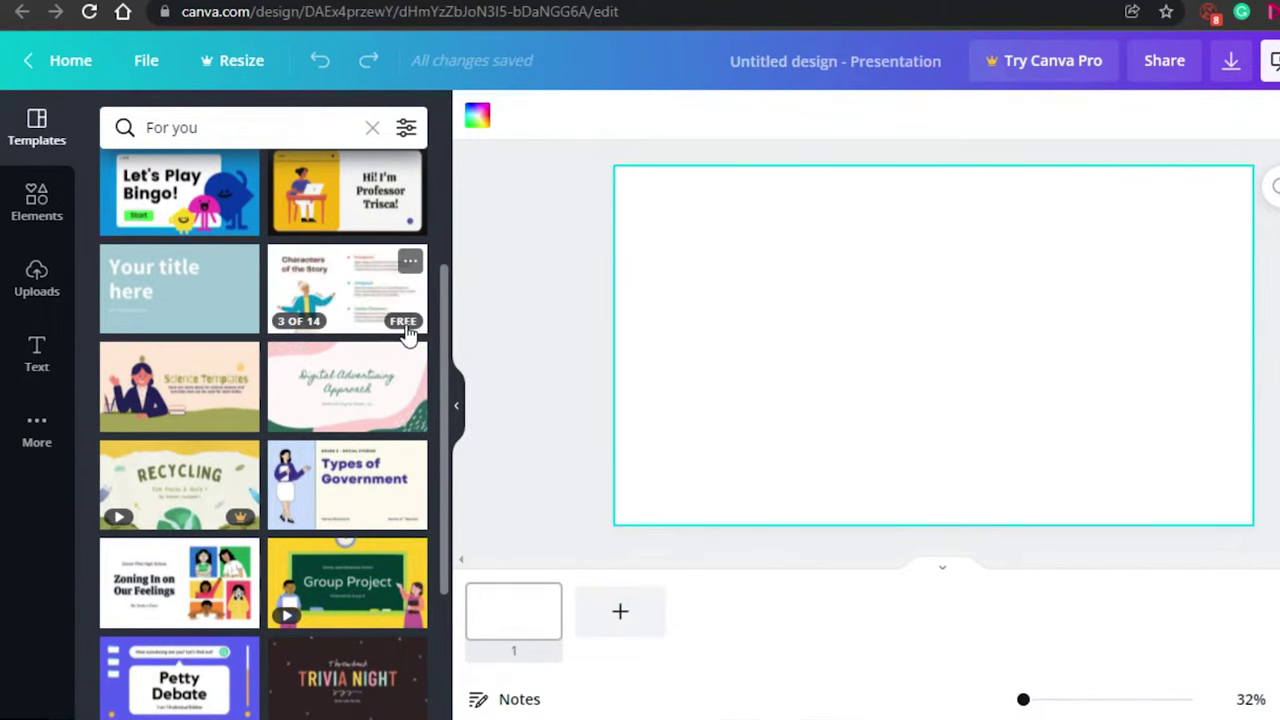
pyautogui.click(340, 296)
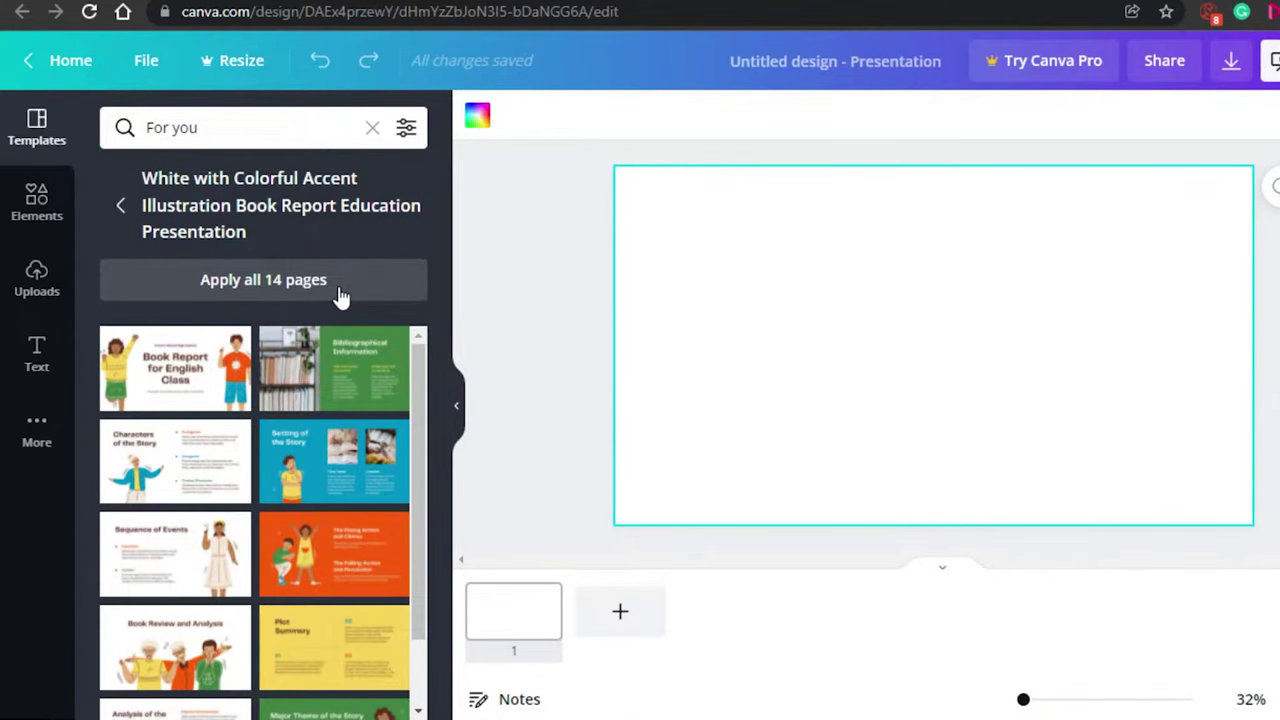
pyautogui.moveTo(420, 375)
pyautogui.mouseDown()
pyautogui.moveTo(432, 572)
pyautogui.moveTo(429, 365)
pyautogui.moveTo(428, 576)
pyautogui.moveTo(440, 366)
pyautogui.mouseUp()
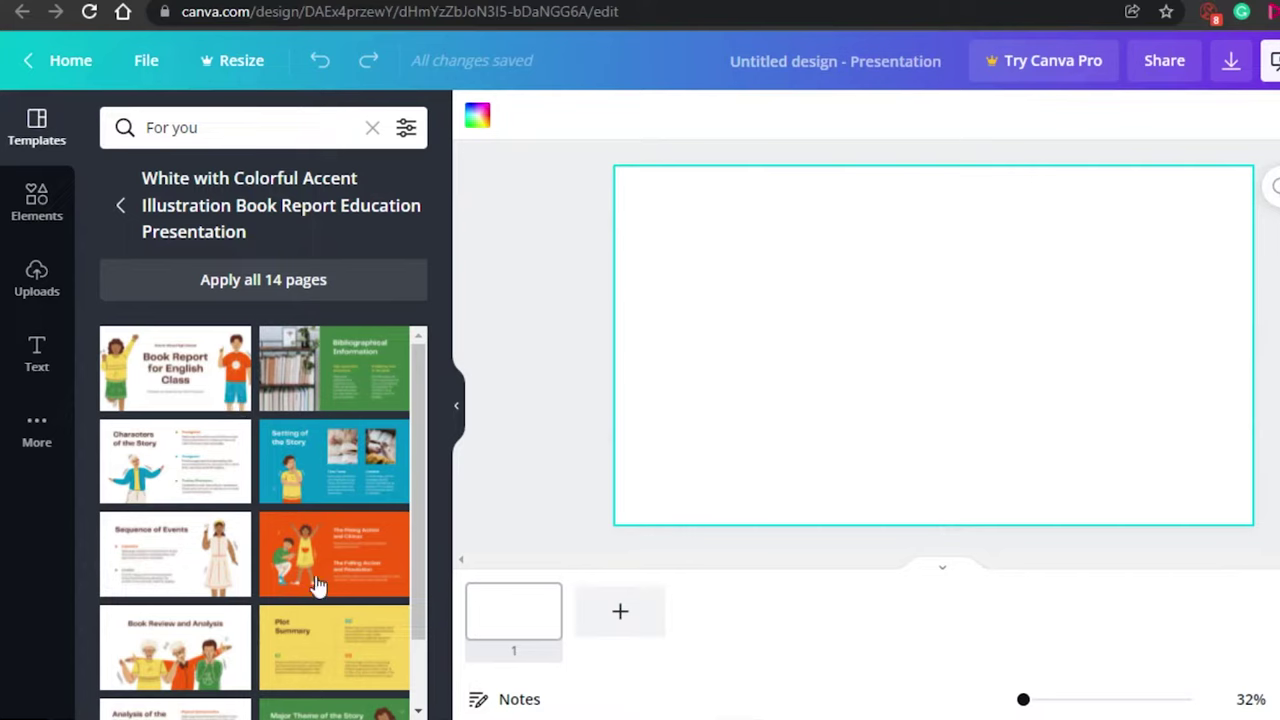
pyautogui.click(197, 390)
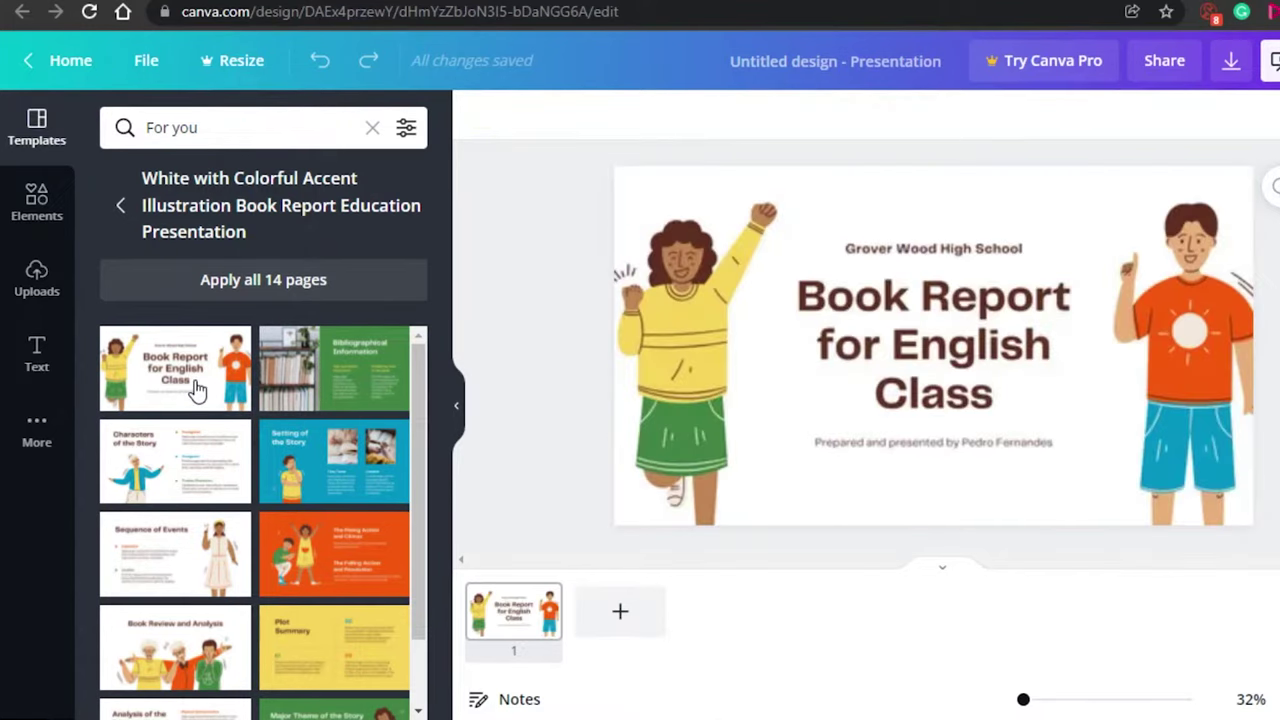
# - Add a second page and apply the Graphic Organizer layout from the Green Pink and Yellow Cute Illustrative Science Pear Deck template
pyautogui.click(620, 614)
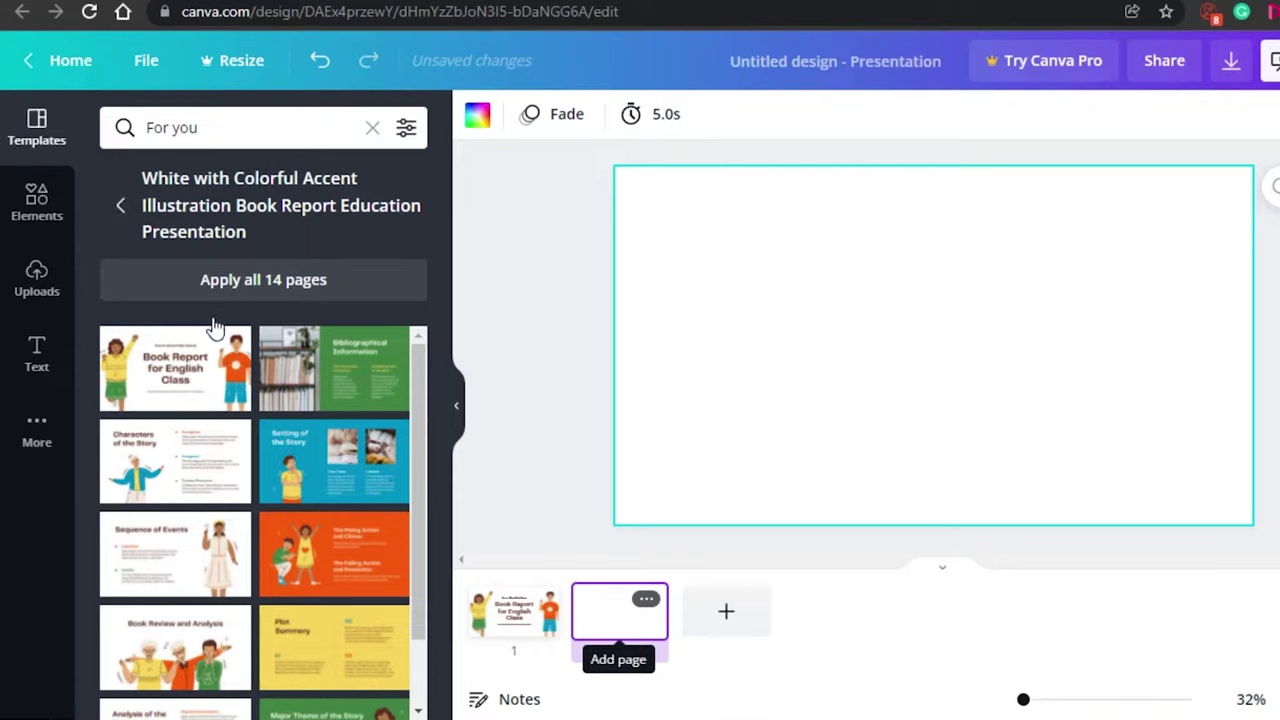
pyautogui.click(220, 214)
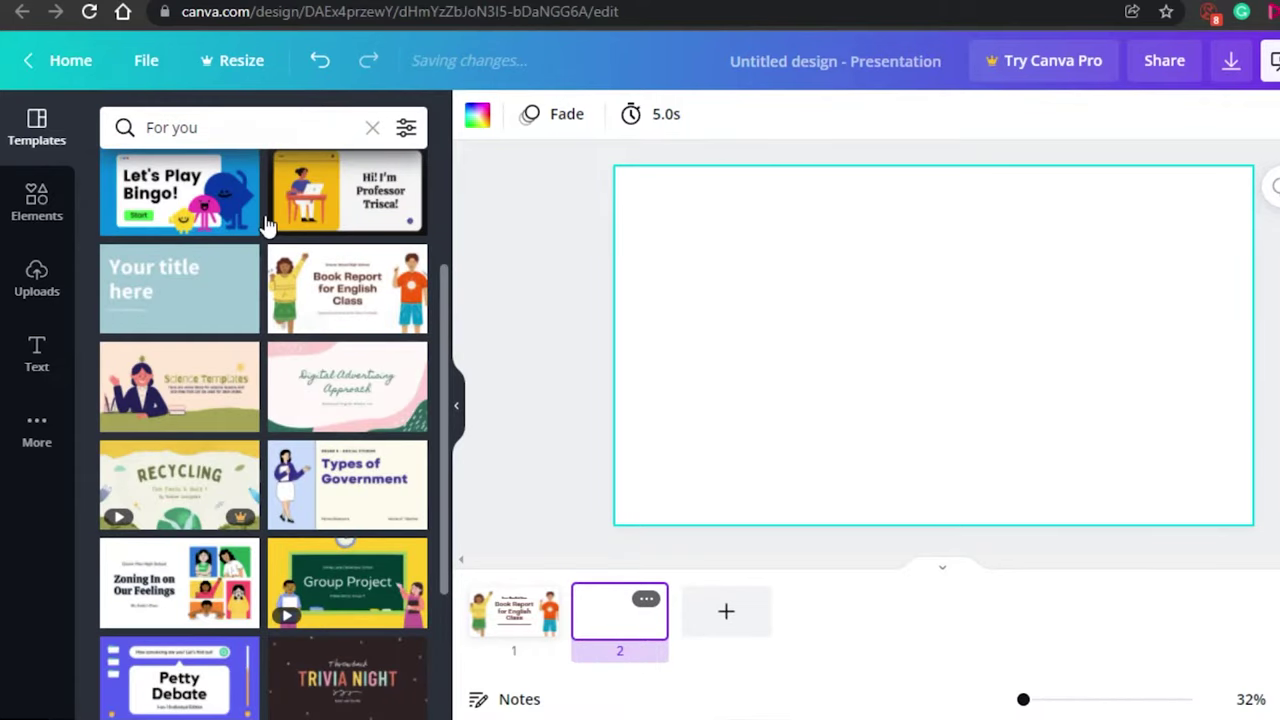
pyautogui.click(206, 380)
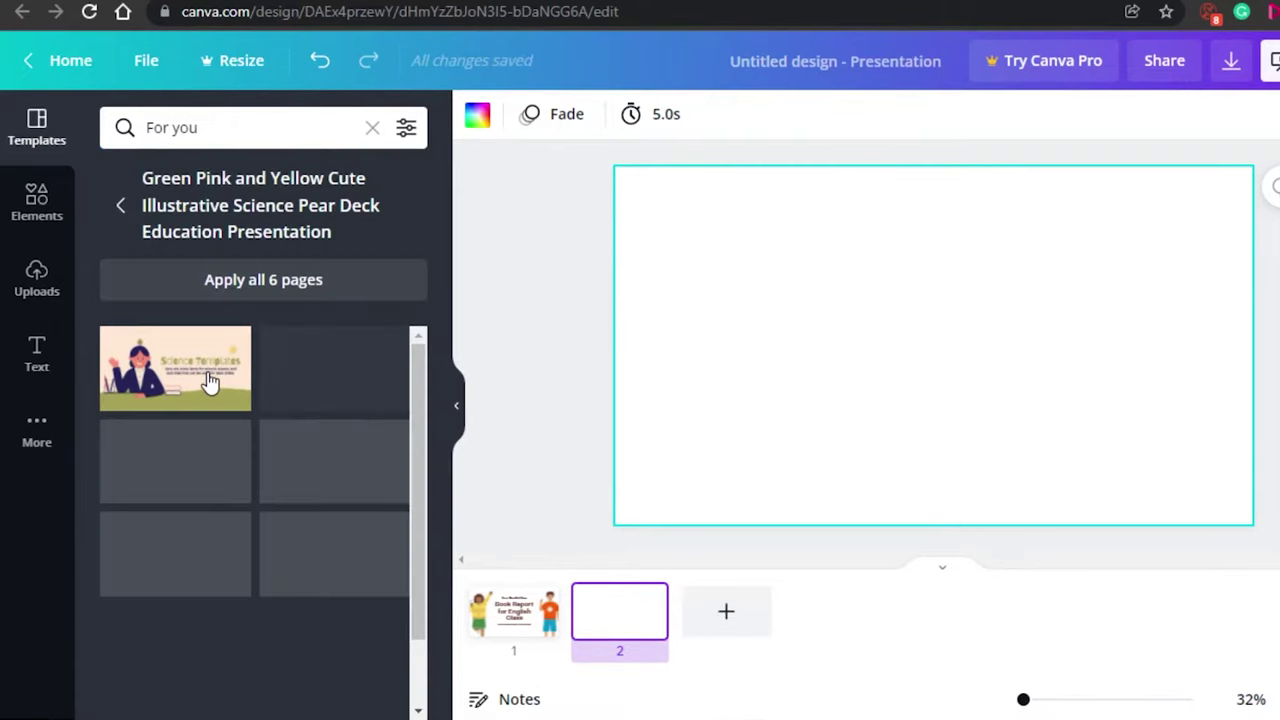
pyautogui.scroll(-1, 417, 395)
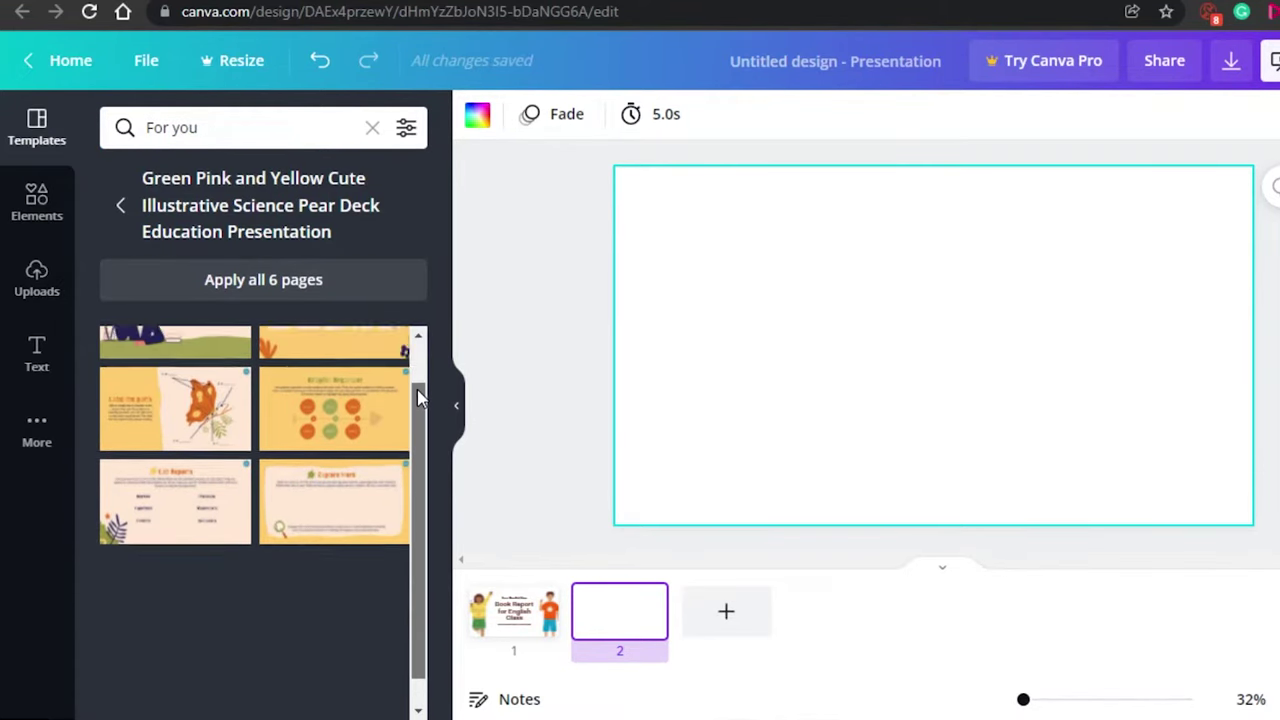
pyautogui.scroll(1, 414, 387)
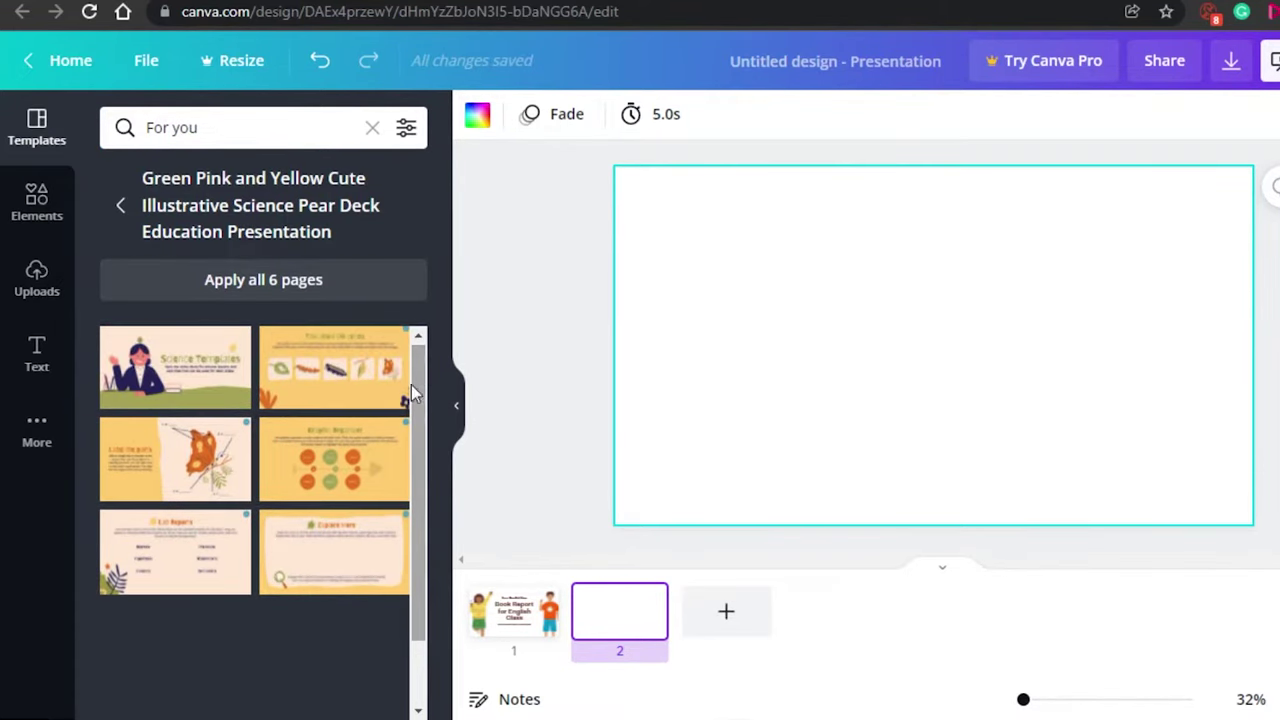
pyautogui.click(340, 437)
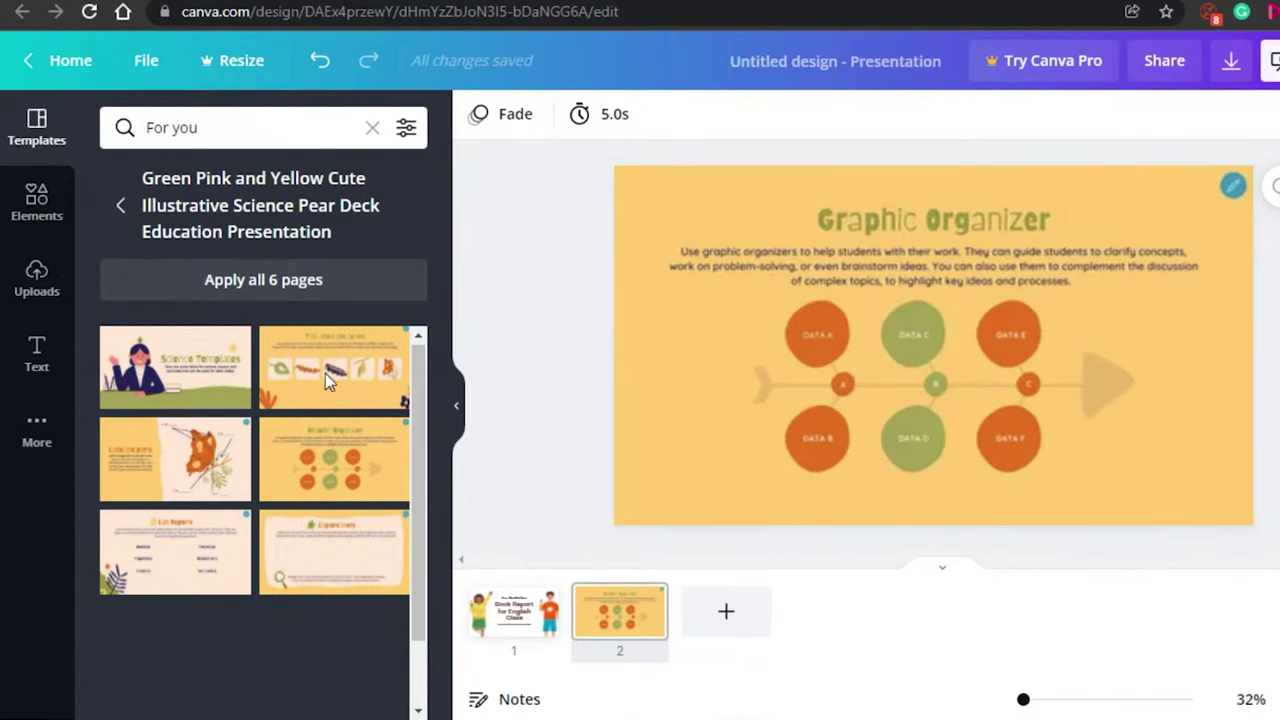
# - Add a third page and set its background to the teal-blue document color
pyautogui.click(720, 628)
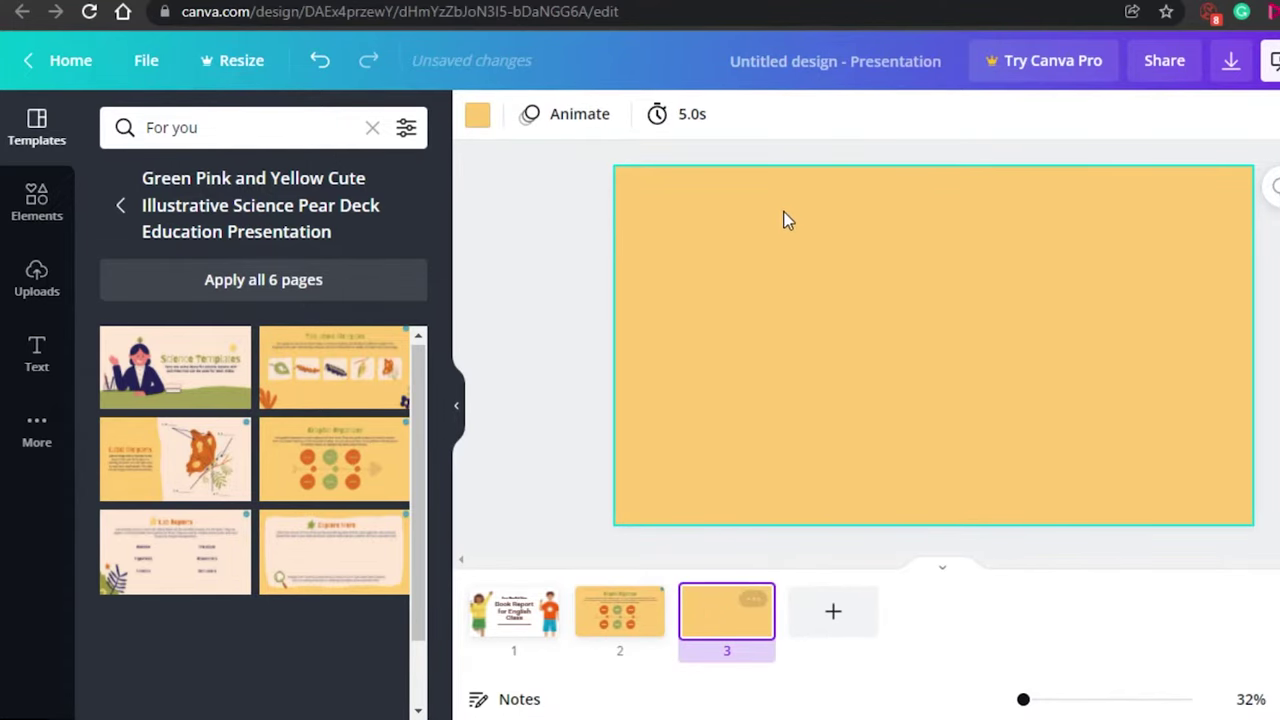
pyautogui.moveTo(708, 259); pyautogui.dragTo(484, 128)
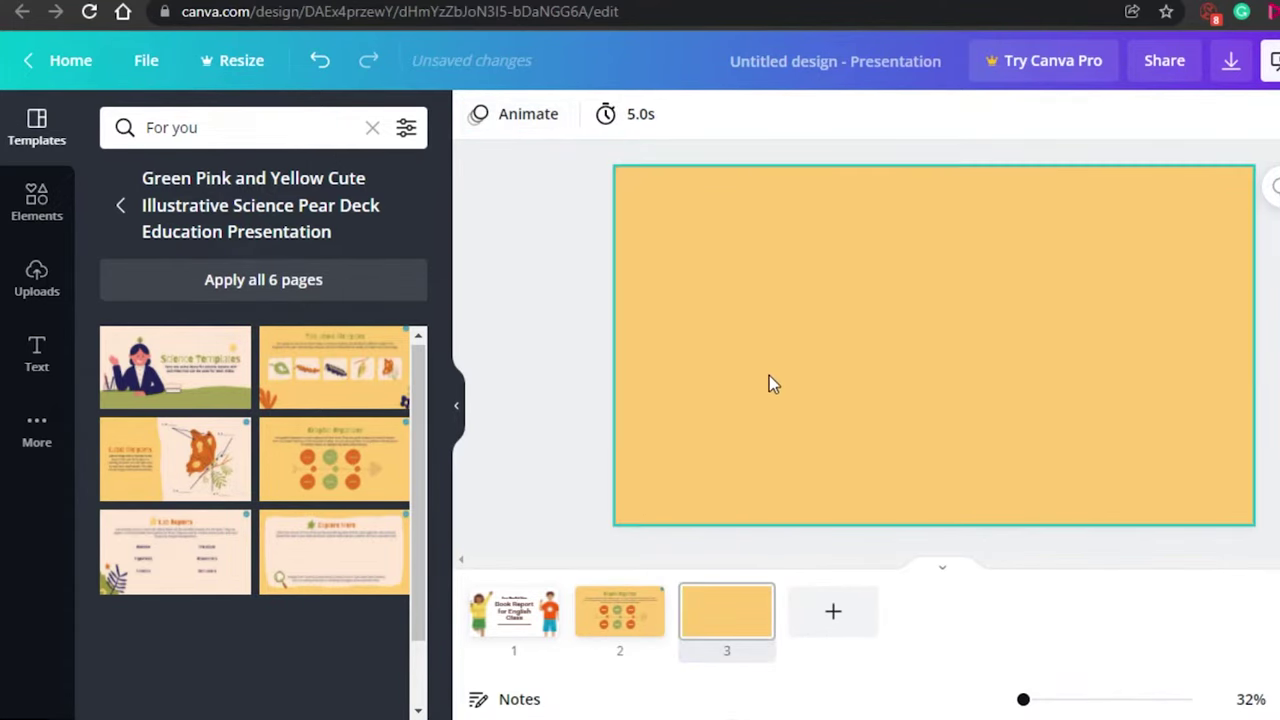
pyautogui.click(766, 369)
pyautogui.click(477, 116)
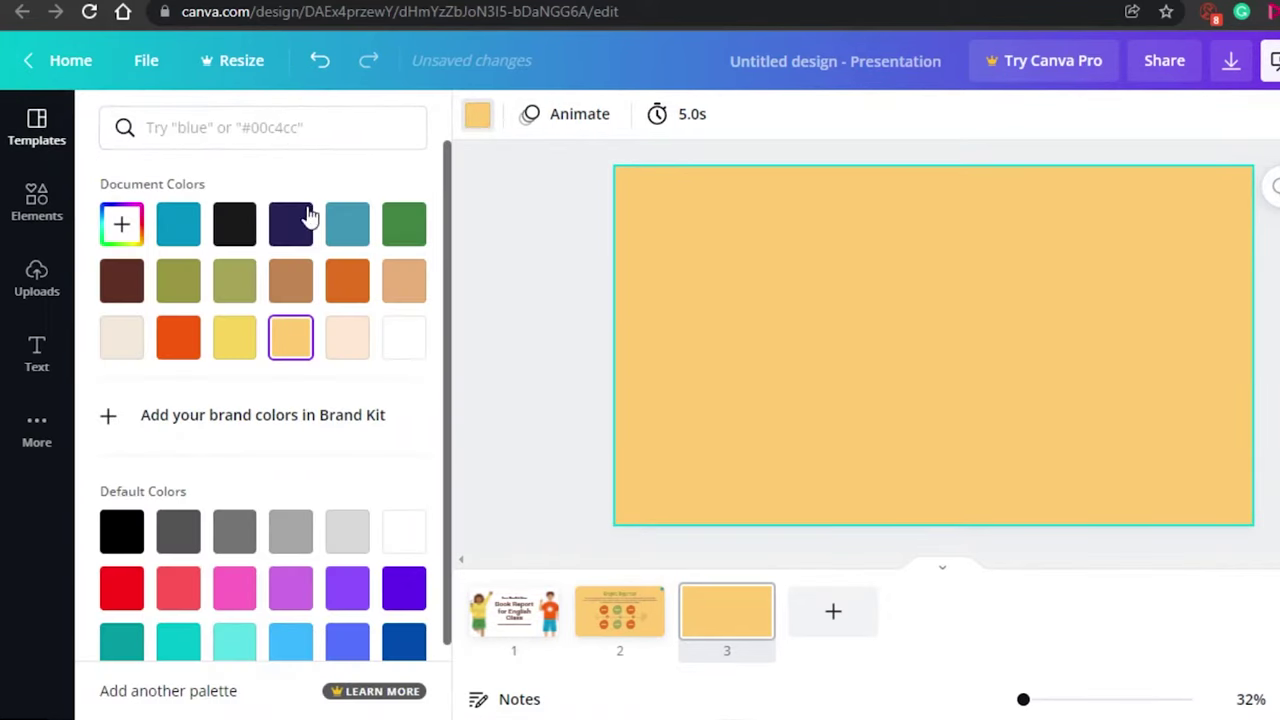
pyautogui.click(178, 224)
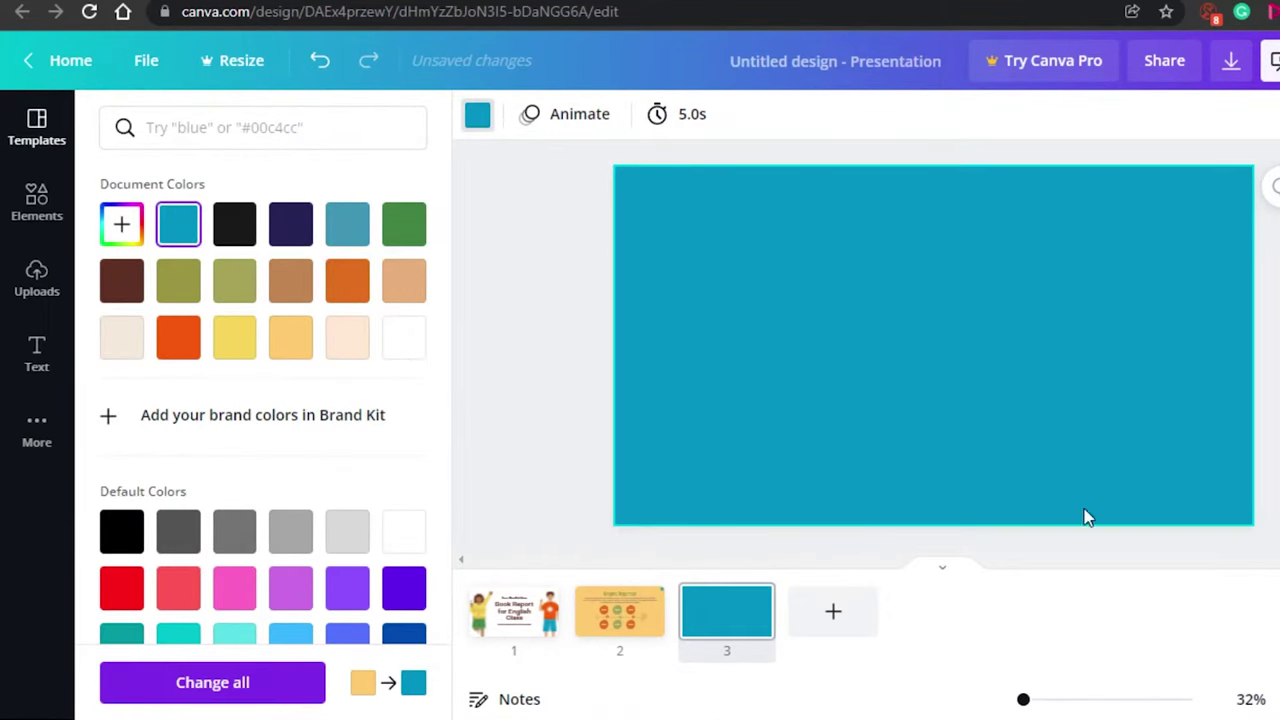
# - Delete the grouped title, school name and presenter text from the book report cover on page 1
pyautogui.click(491, 622)
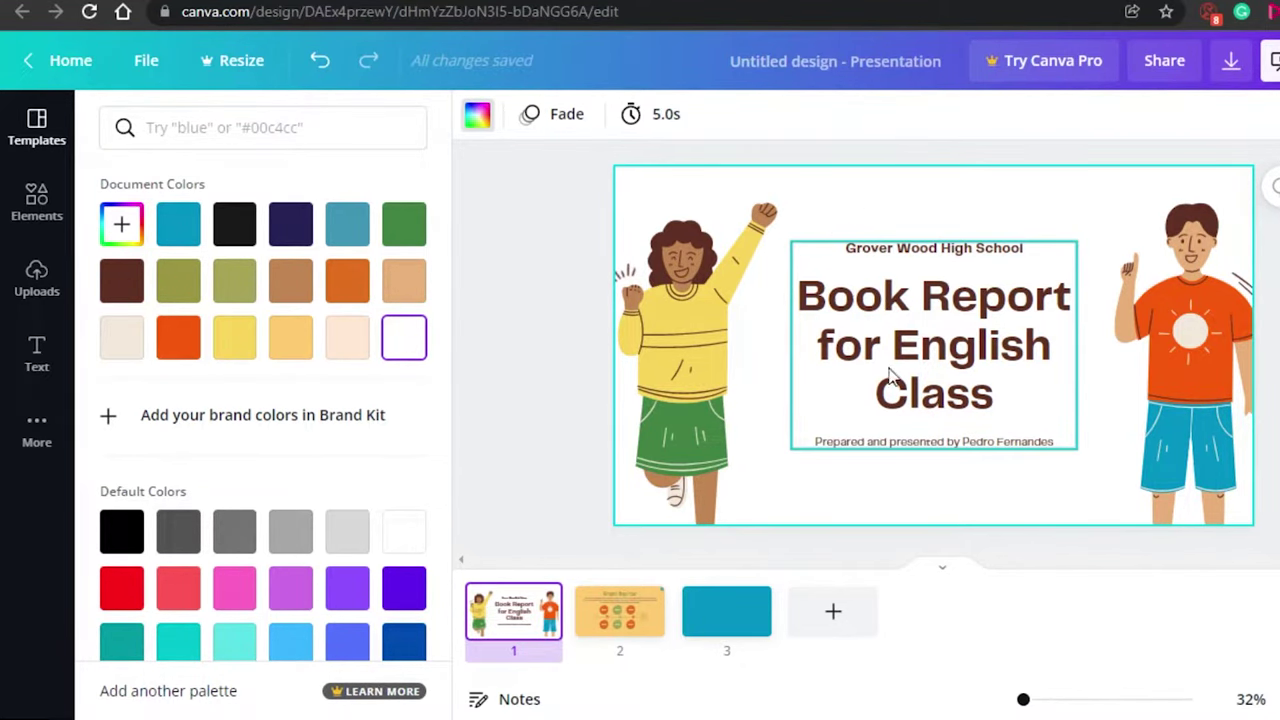
pyautogui.click(936, 278)
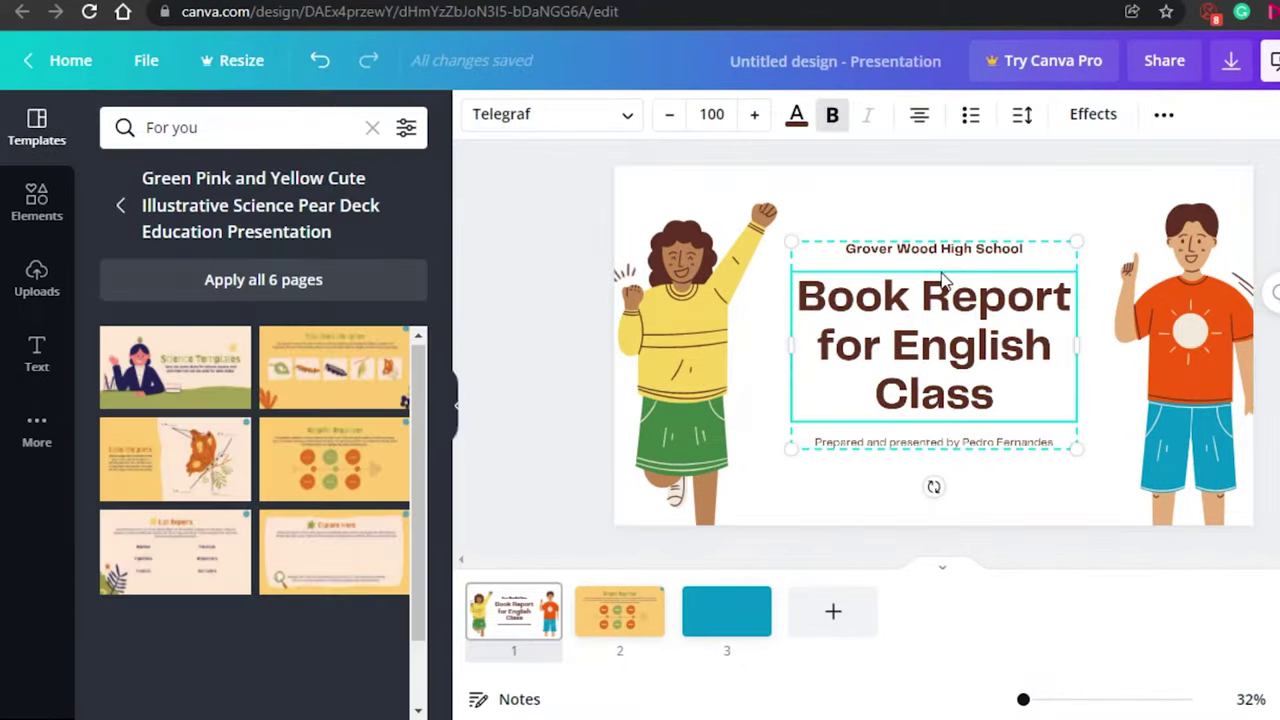
pyautogui.doubleClick(887, 310)
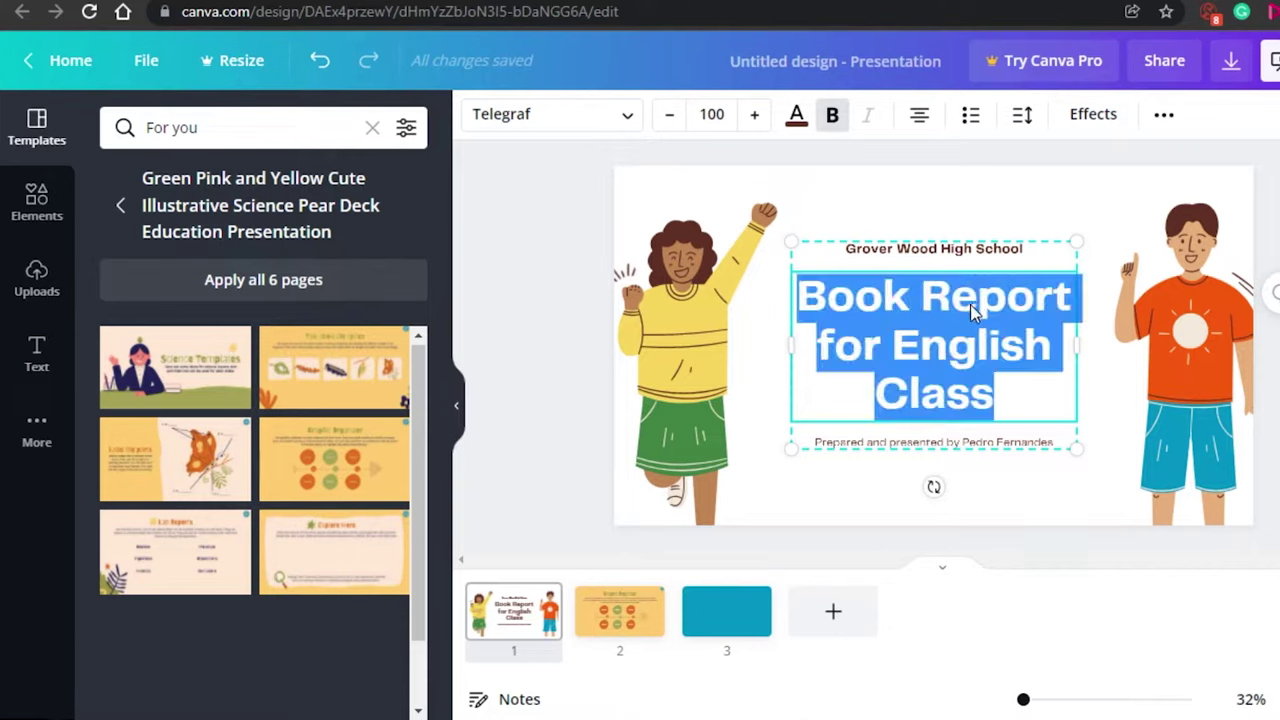
pyautogui.press('BackSpace')
pyautogui.press('BackSpace')
pyautogui.press('BackSpace')
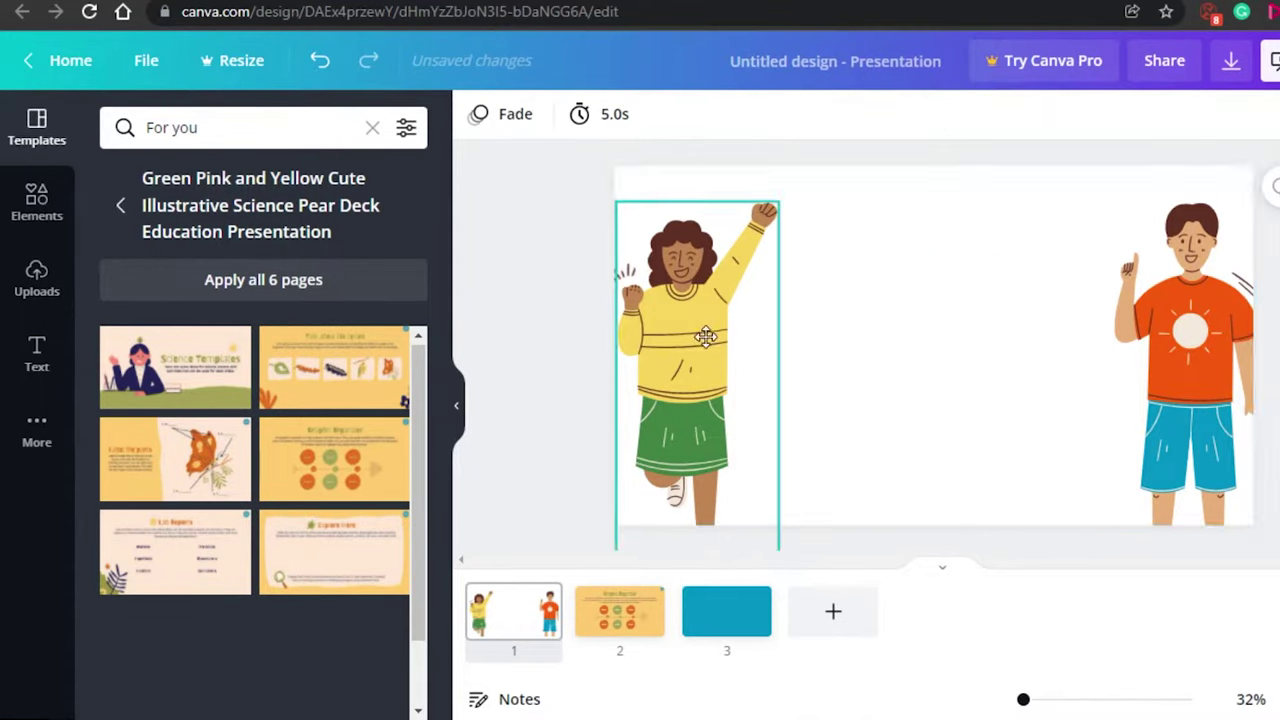
# - Move the girl and boy illustrations inward on page 1, and place the small accent lines above the girl's bent arm
pyautogui.moveTo(689, 335); pyautogui.dragTo(722, 335)
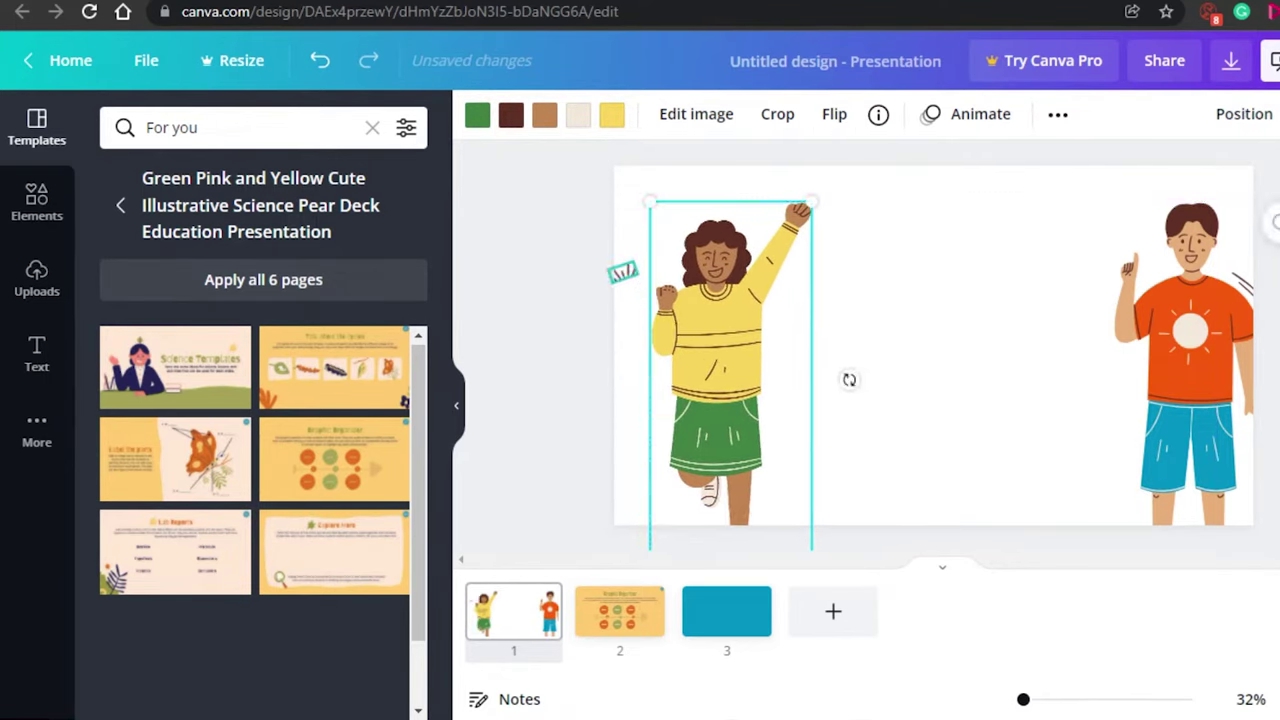
pyautogui.click(630, 274)
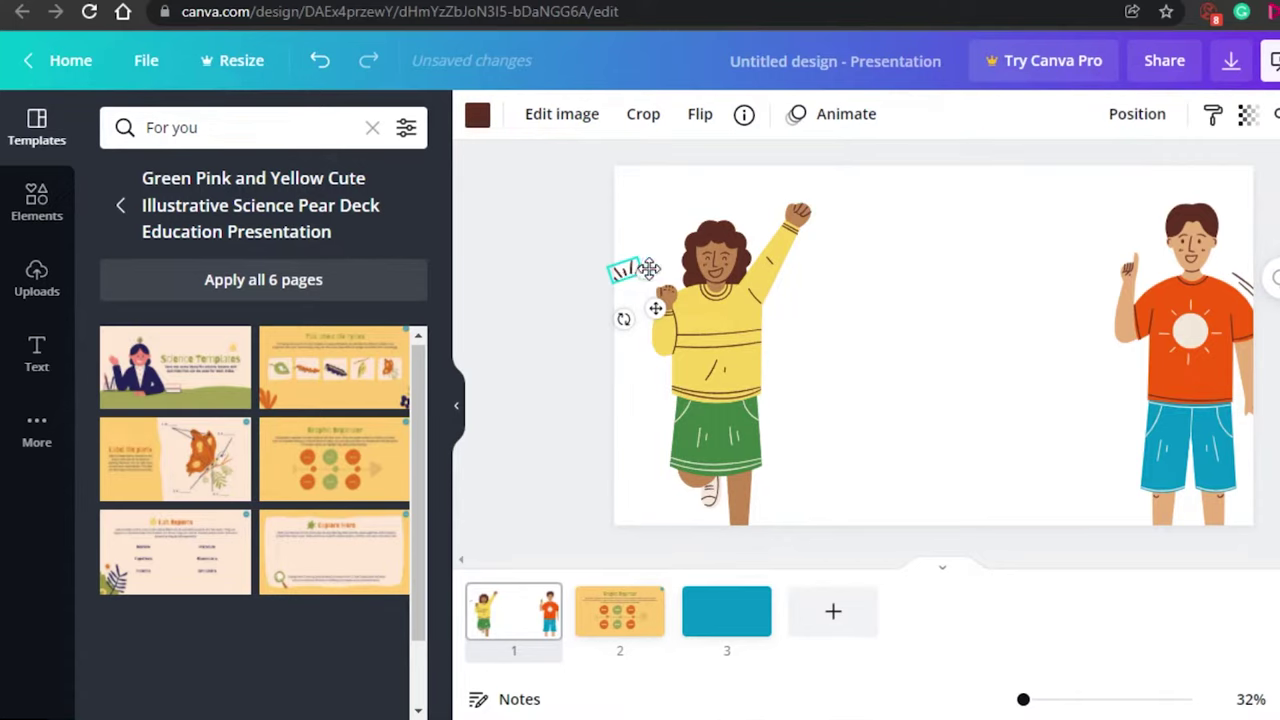
pyautogui.moveTo(659, 268)
pyautogui.mouseDown()
pyautogui.moveTo(707, 271)
pyautogui.moveTo(662, 272)
pyautogui.mouseUp()
pyautogui.click(857, 390)
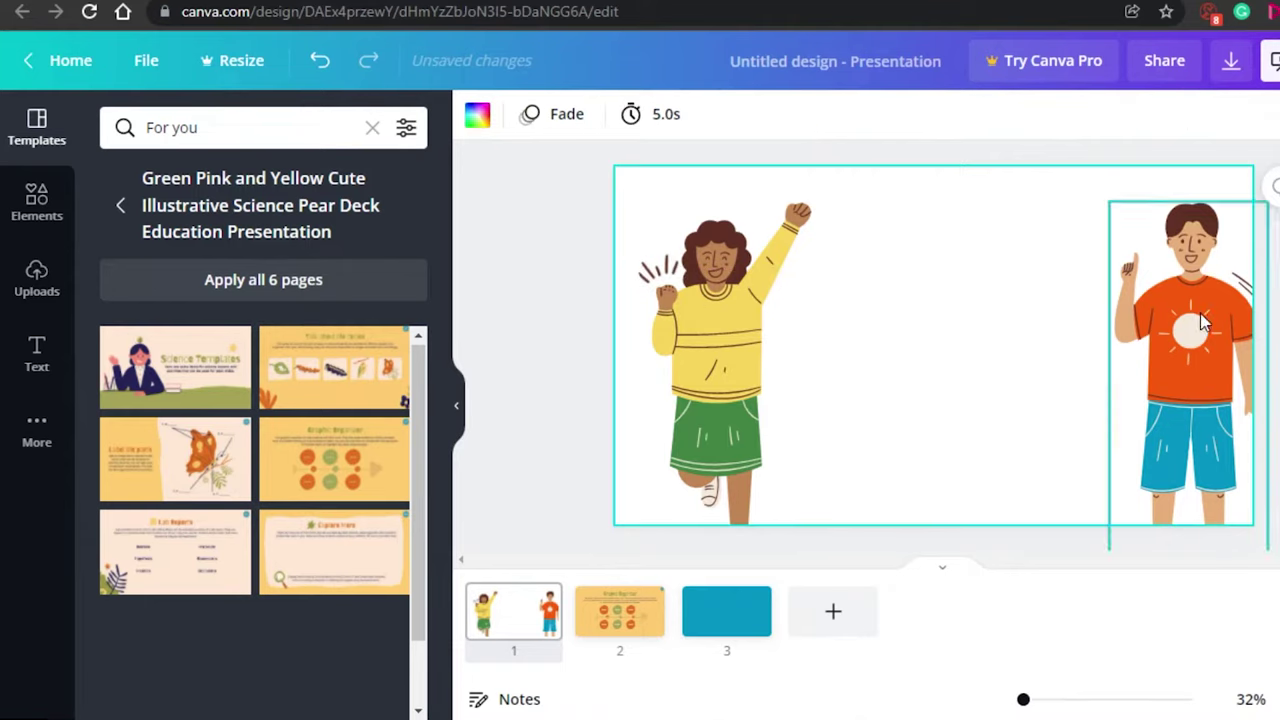
pyautogui.moveTo(1203, 322); pyautogui.dragTo(1171, 313)
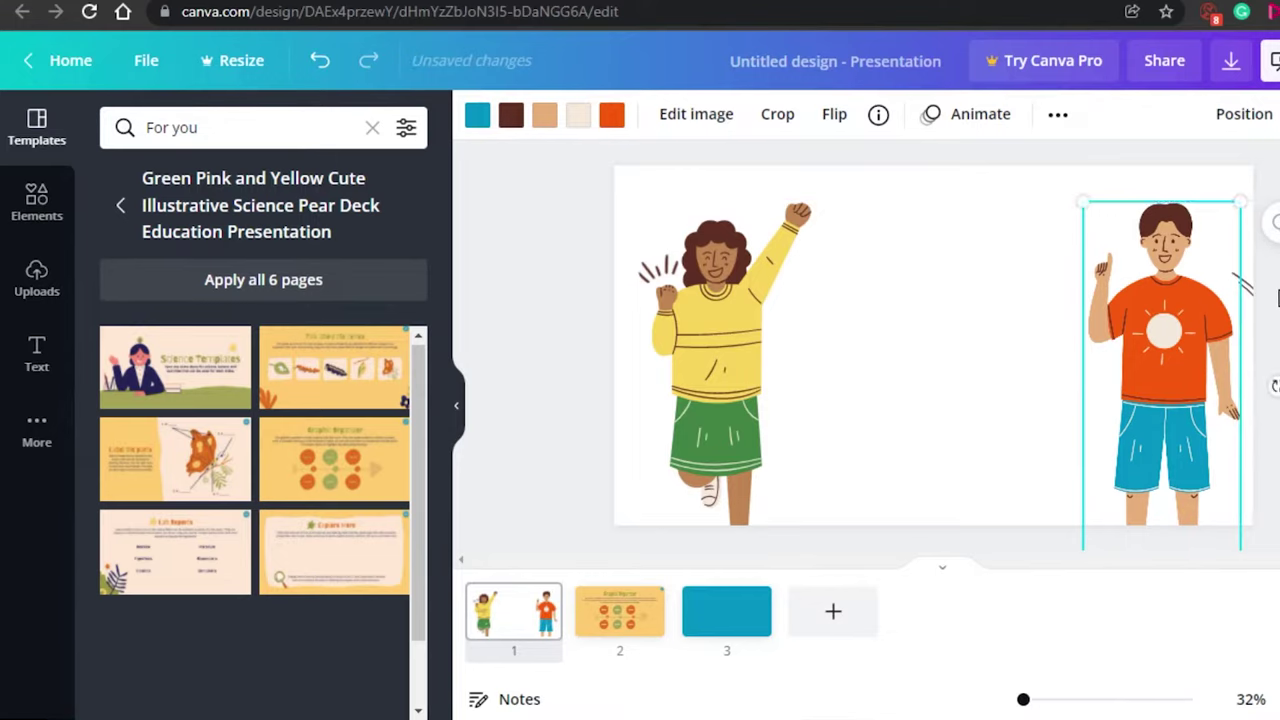
pyautogui.click(950, 330)
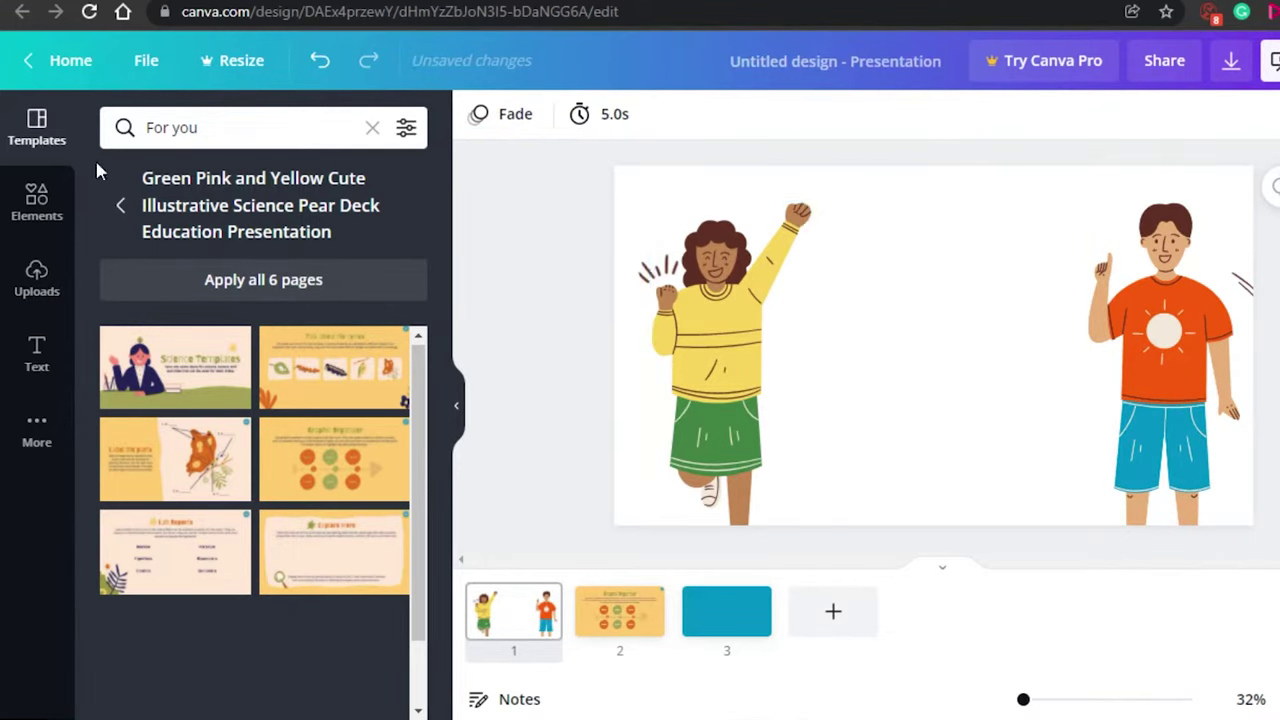
# - Add the heading "HOW TO CREATE PRESENTATIONS ON CANVA" to page 1 and shift it up and toward the girl
pyautogui.click(40, 352)
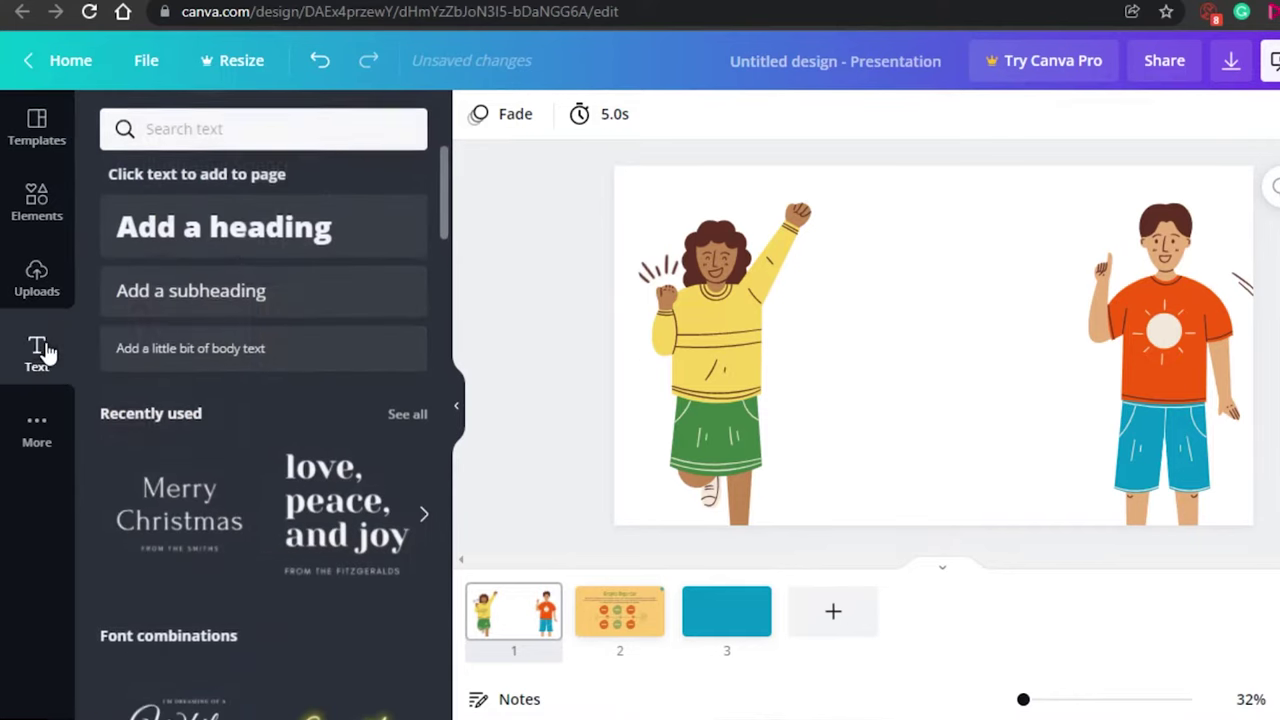
pyautogui.click(305, 224)
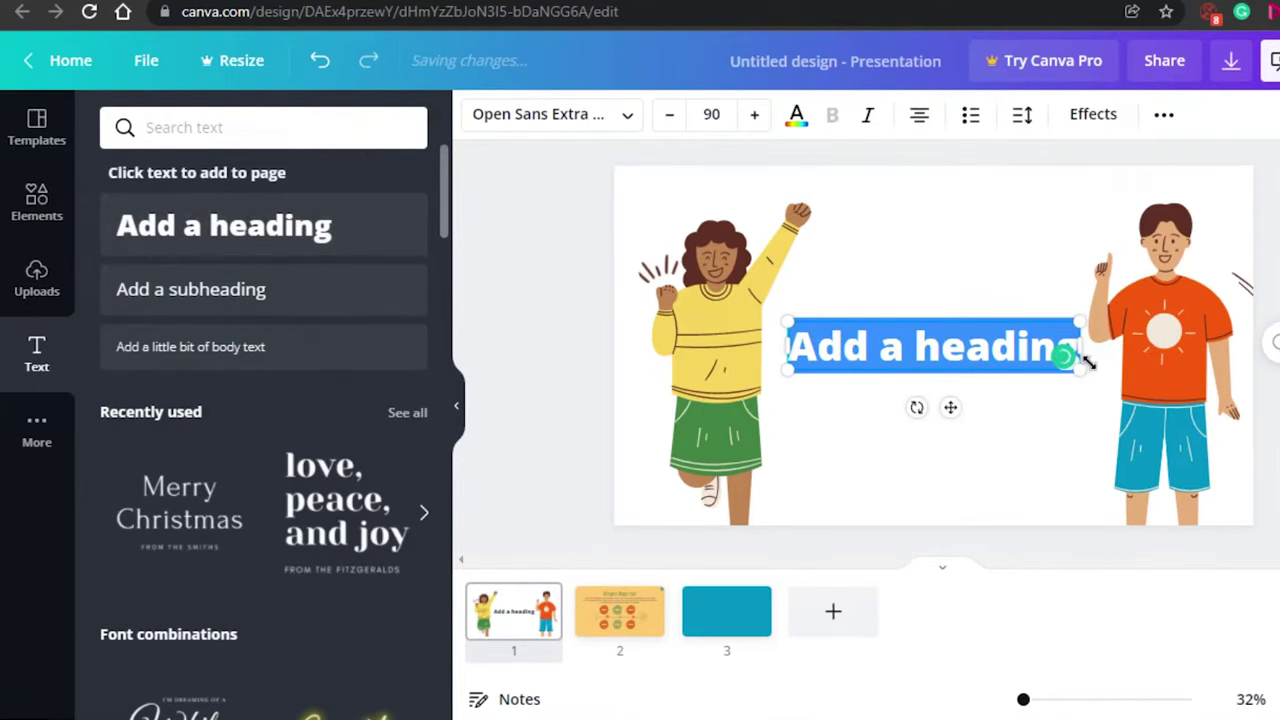
pyautogui.write('HOW TO CREATE PRESENTATIONS ON CANVA')
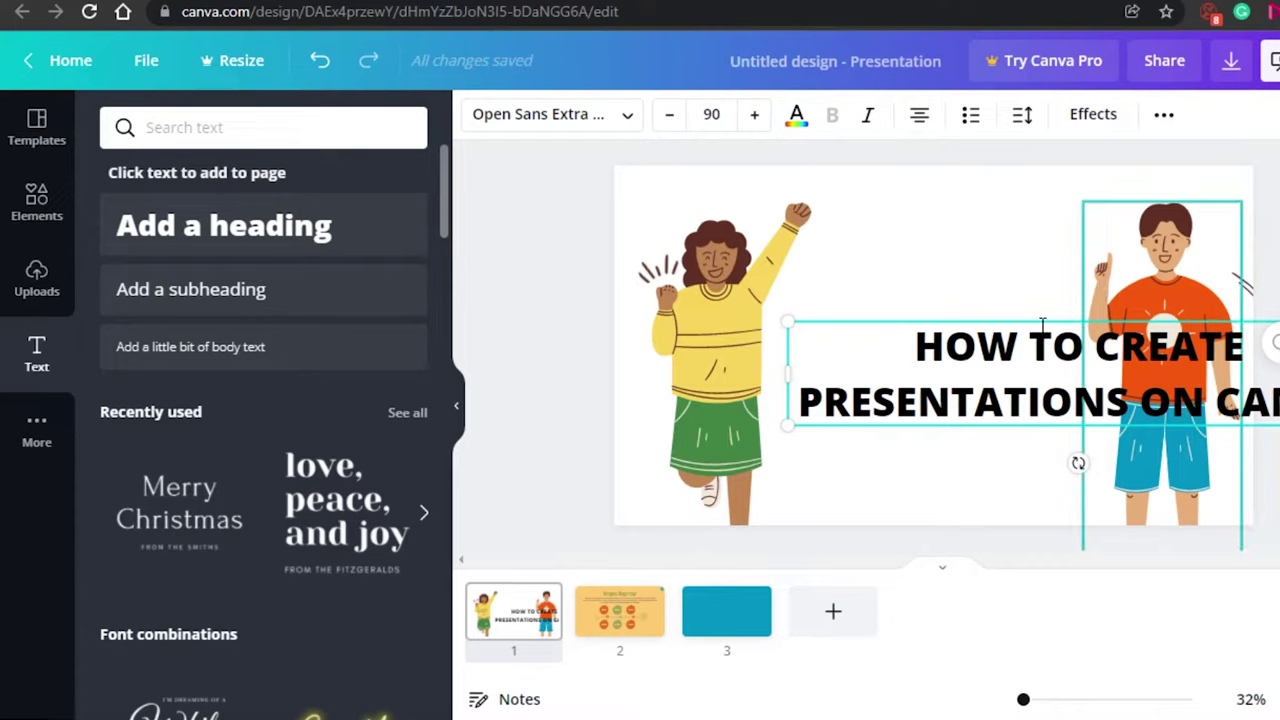
pyautogui.moveTo(1037, 318); pyautogui.dragTo(942, 272)
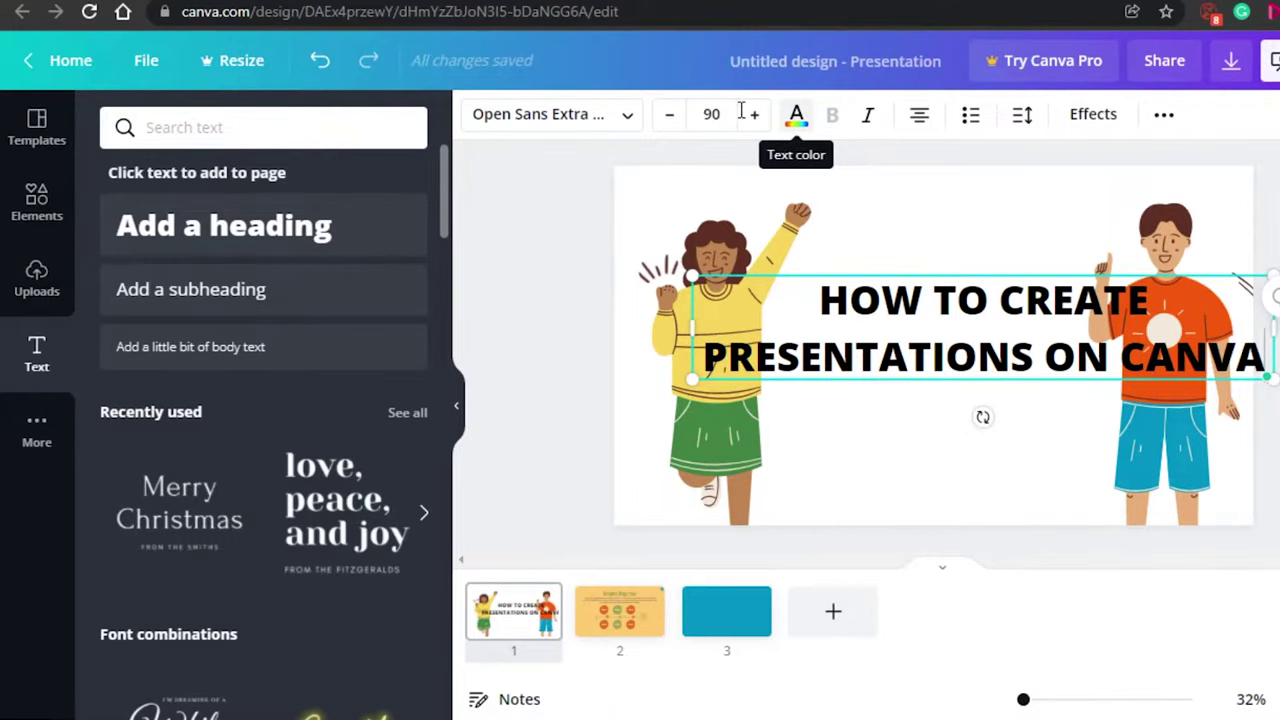
# - Look through the available fonts for the heading and tighten its line spacing
pyautogui.click(624, 128)
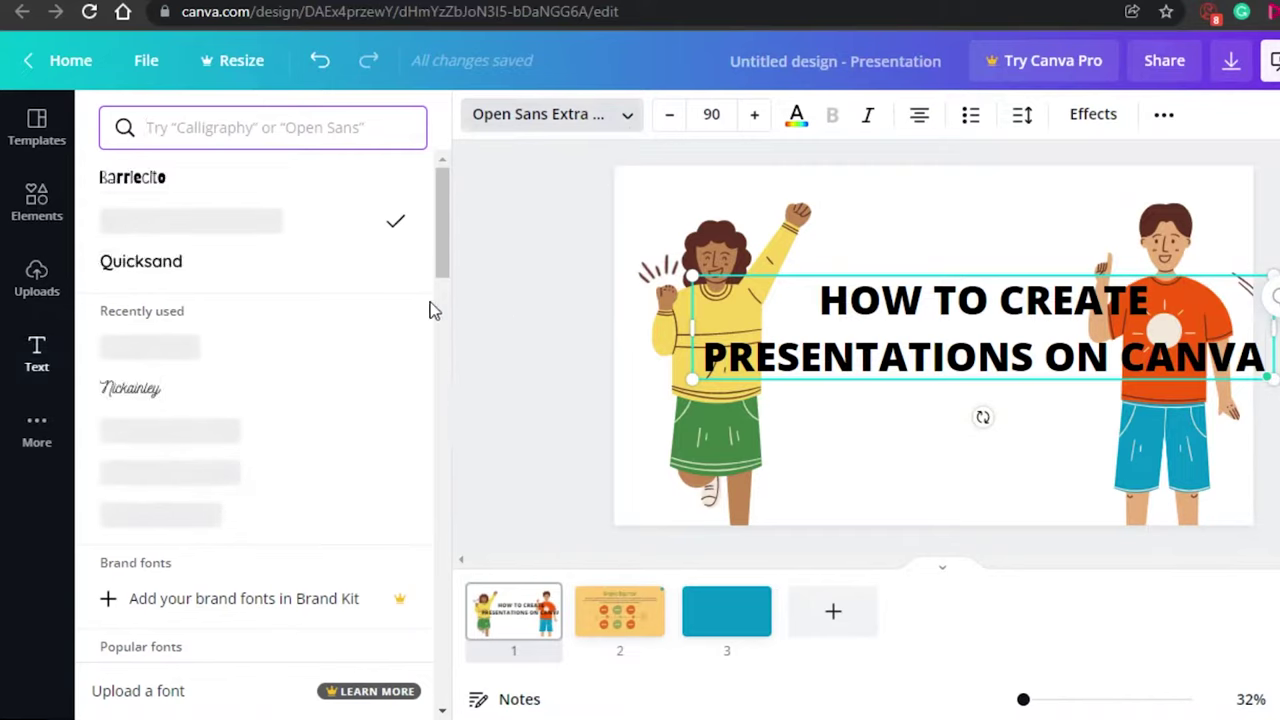
pyautogui.moveTo(439, 210)
pyautogui.mouseDown()
pyautogui.moveTo(434, 434)
pyautogui.moveTo(437, 186)
pyautogui.mouseUp()
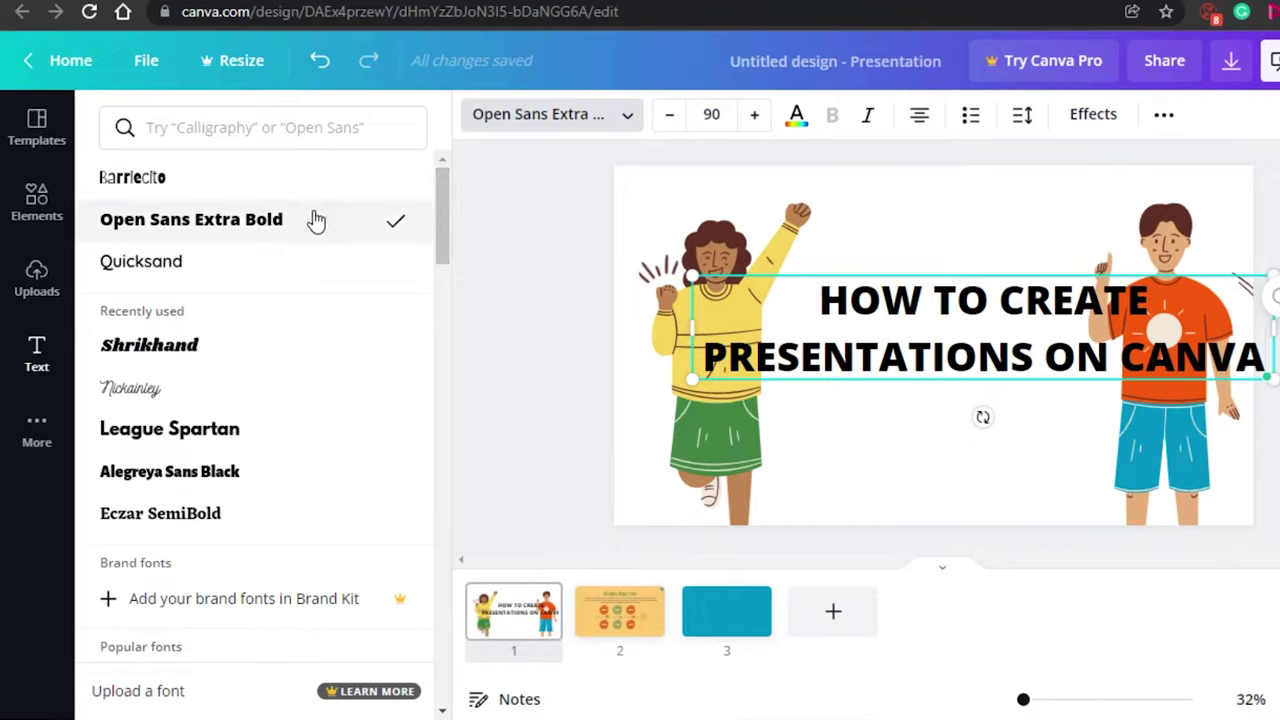
pyautogui.click(1023, 118)
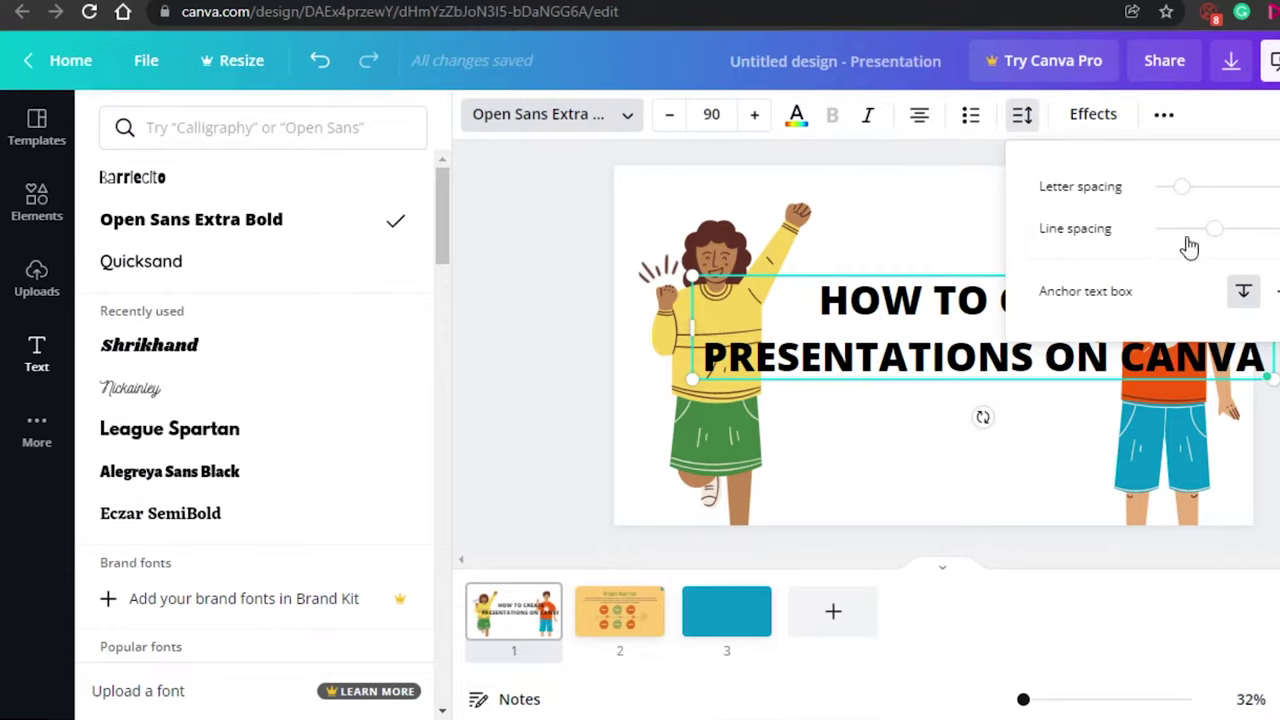
pyautogui.moveTo(1212, 230); pyautogui.dragTo(1187, 235)
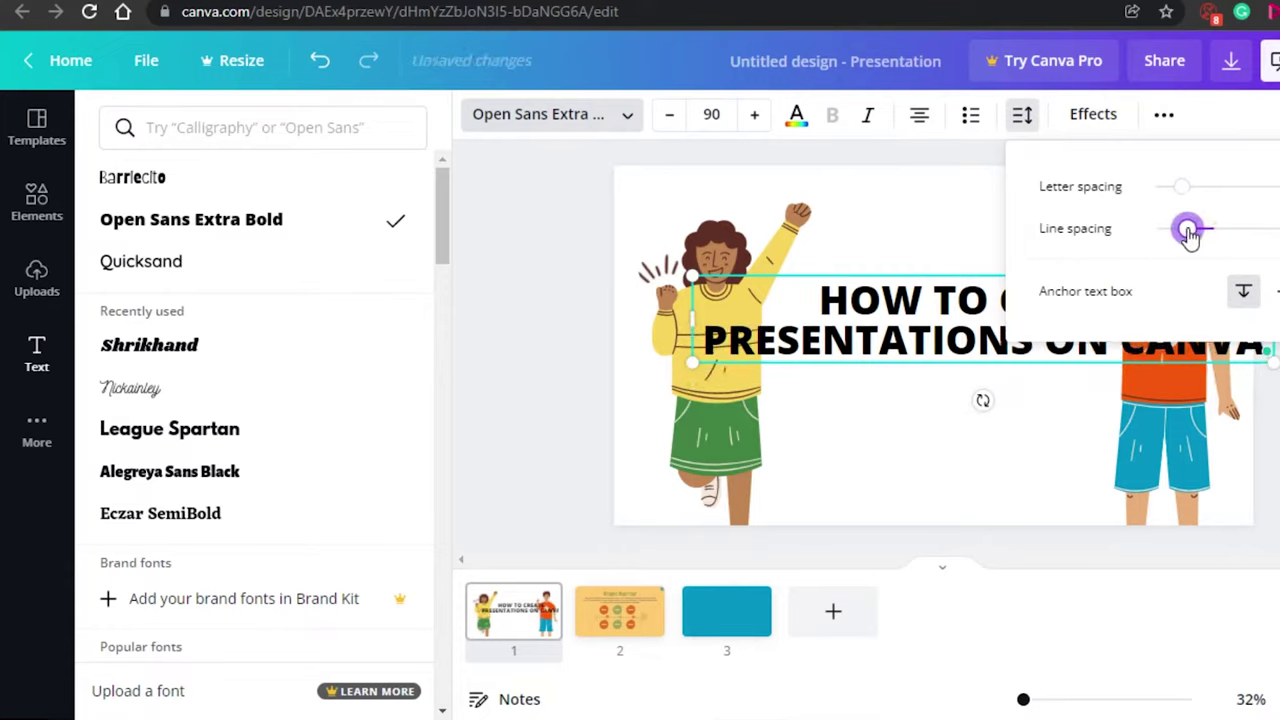
pyautogui.click(906, 223)
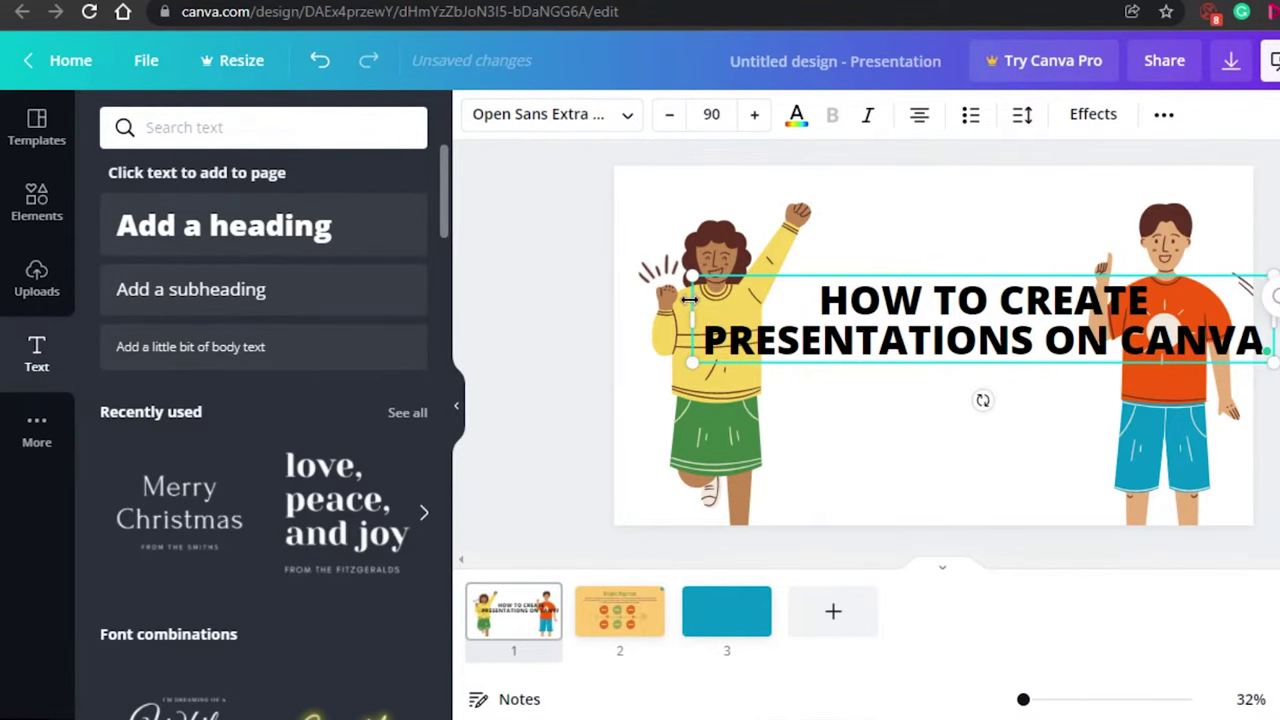
# - Wrap the heading onto three lines across the top of page 1 and lower the girl and boy illustrations beneath it
pyautogui.moveTo(690, 300); pyautogui.dragTo(915, 296)
pyautogui.moveTo(1058, 267); pyautogui.dragTo(906, 267)
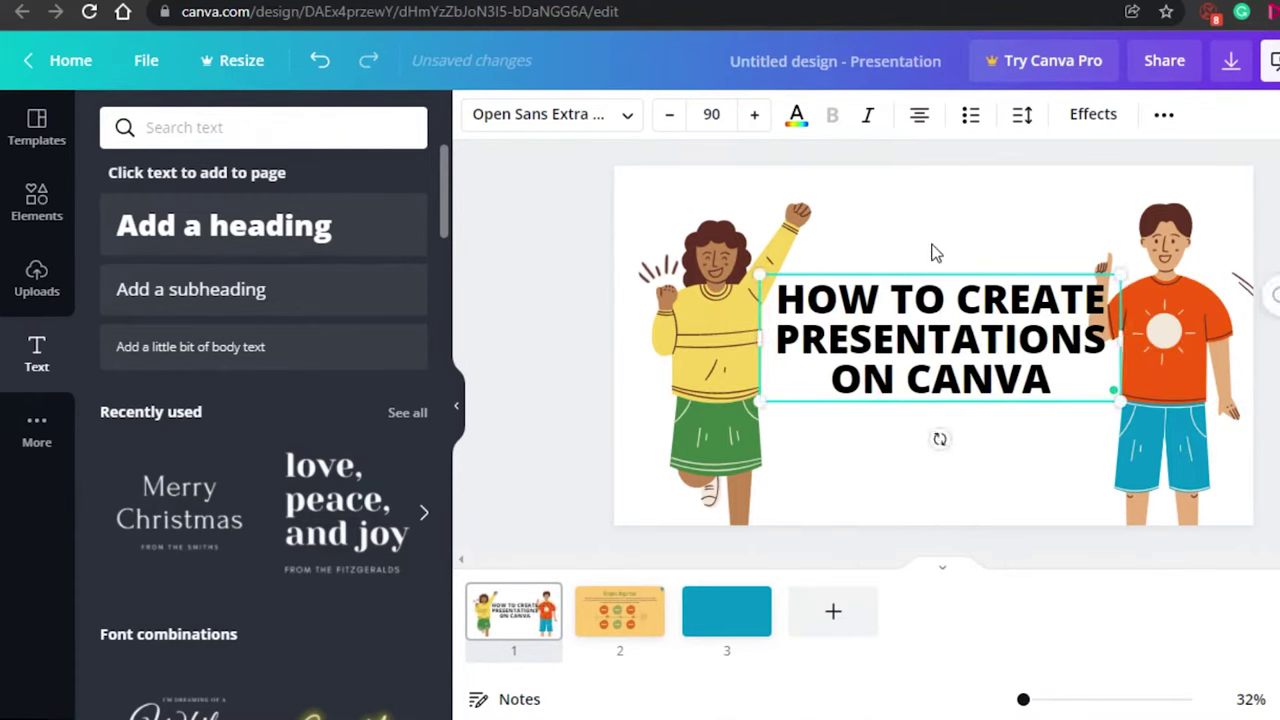
pyautogui.moveTo(679, 372); pyautogui.dragTo(643, 436)
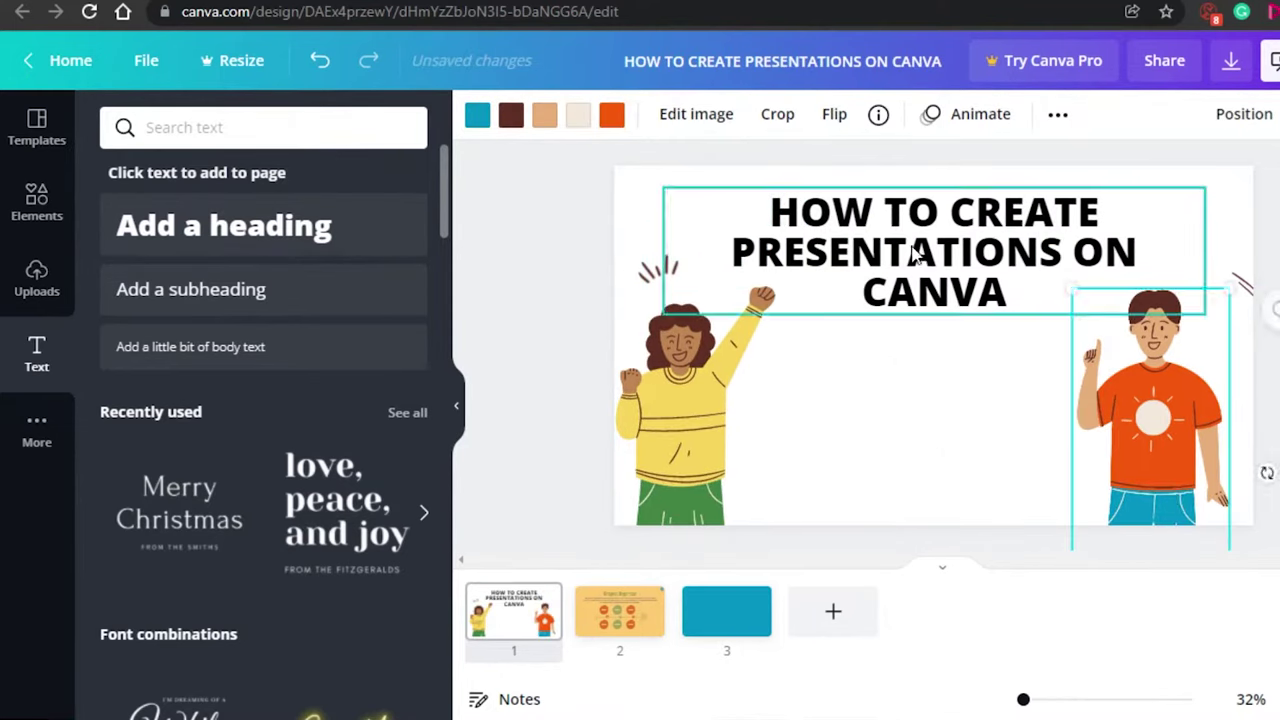
# - Enlarge the heading on page 1 to font size 99.9 and keep it centred across the top of the page
pyautogui.click(917, 255)
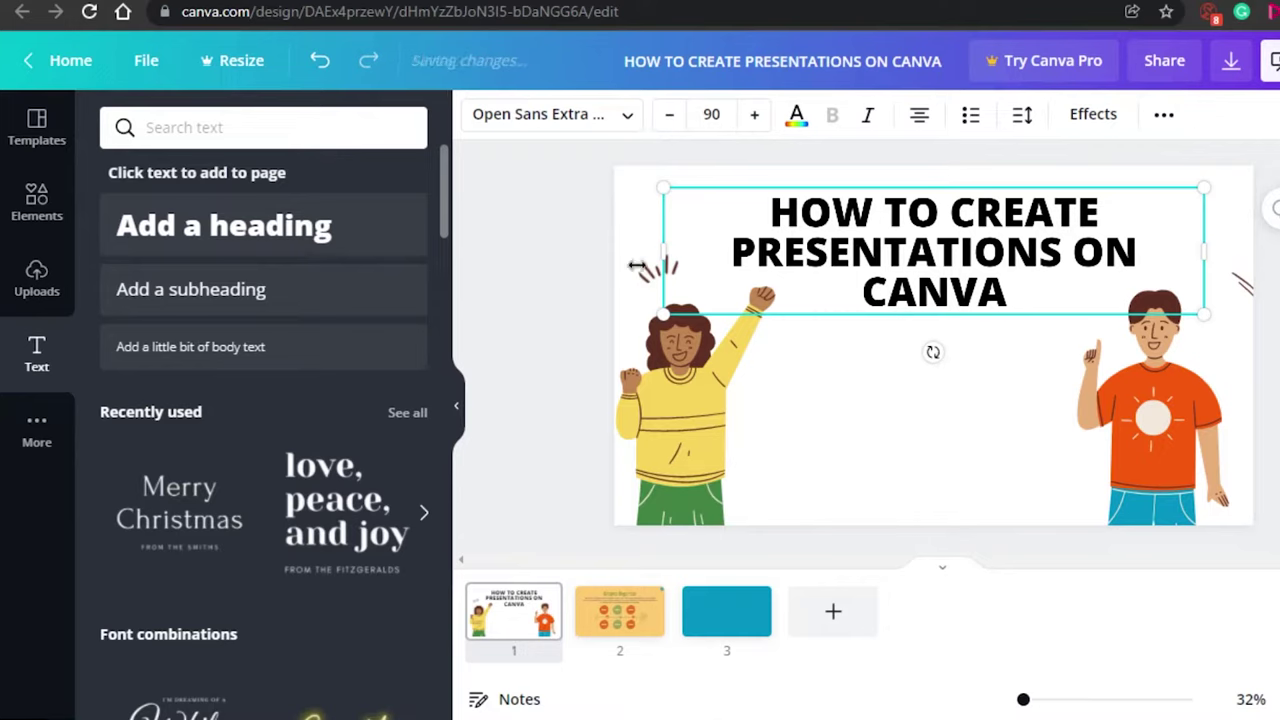
pyautogui.click(756, 117)
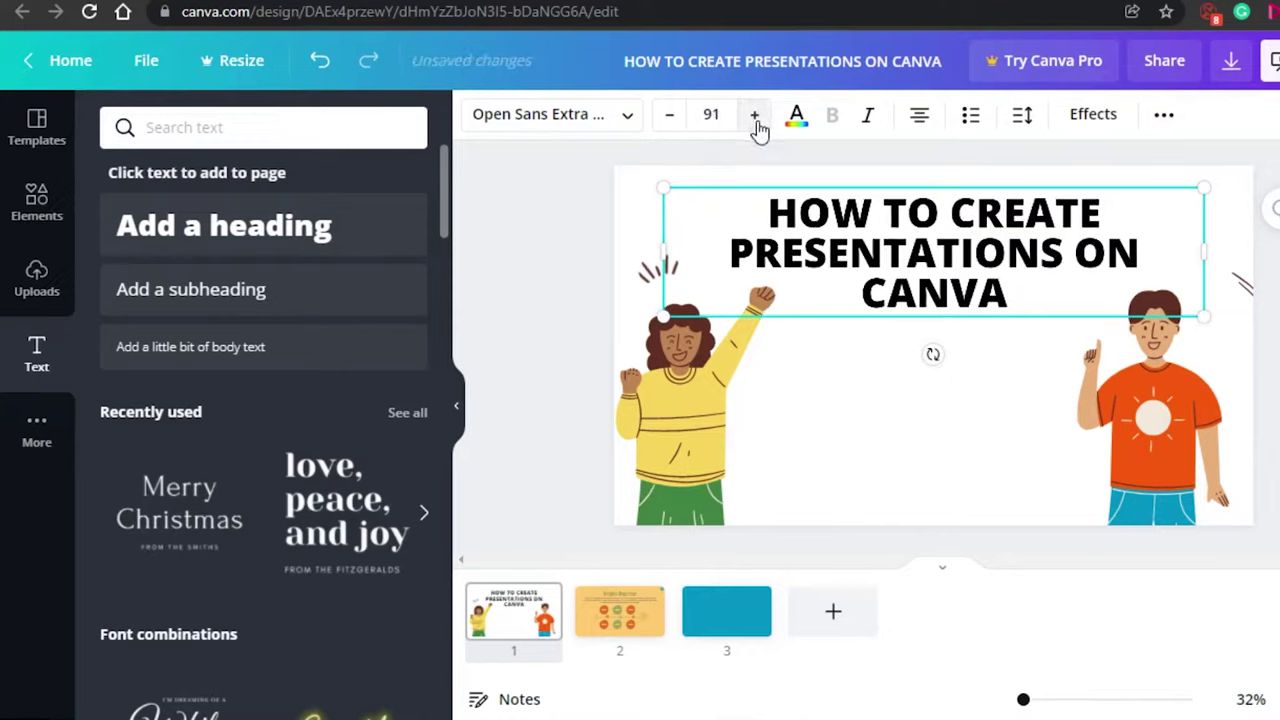
pyautogui.click(756, 117)
pyautogui.click(756, 117)
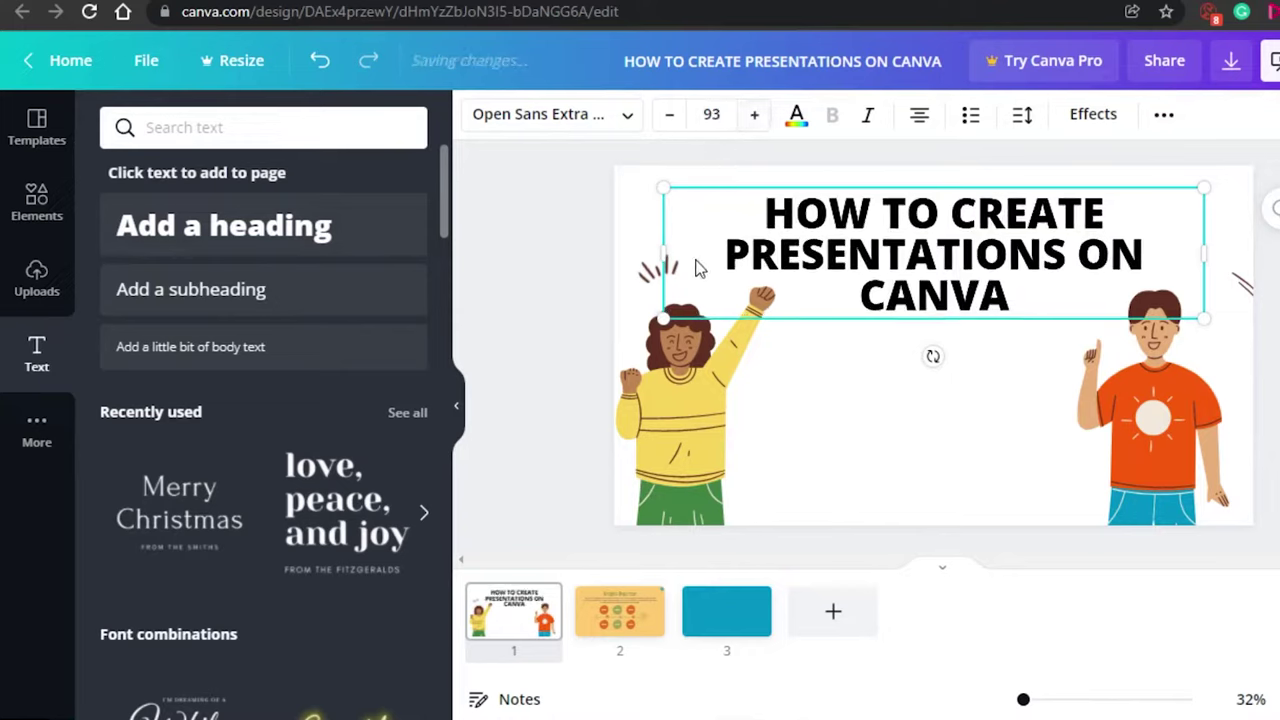
pyautogui.moveTo(660, 319); pyautogui.dragTo(625, 356)
pyautogui.moveTo(889, 283); pyautogui.dragTo(912, 272)
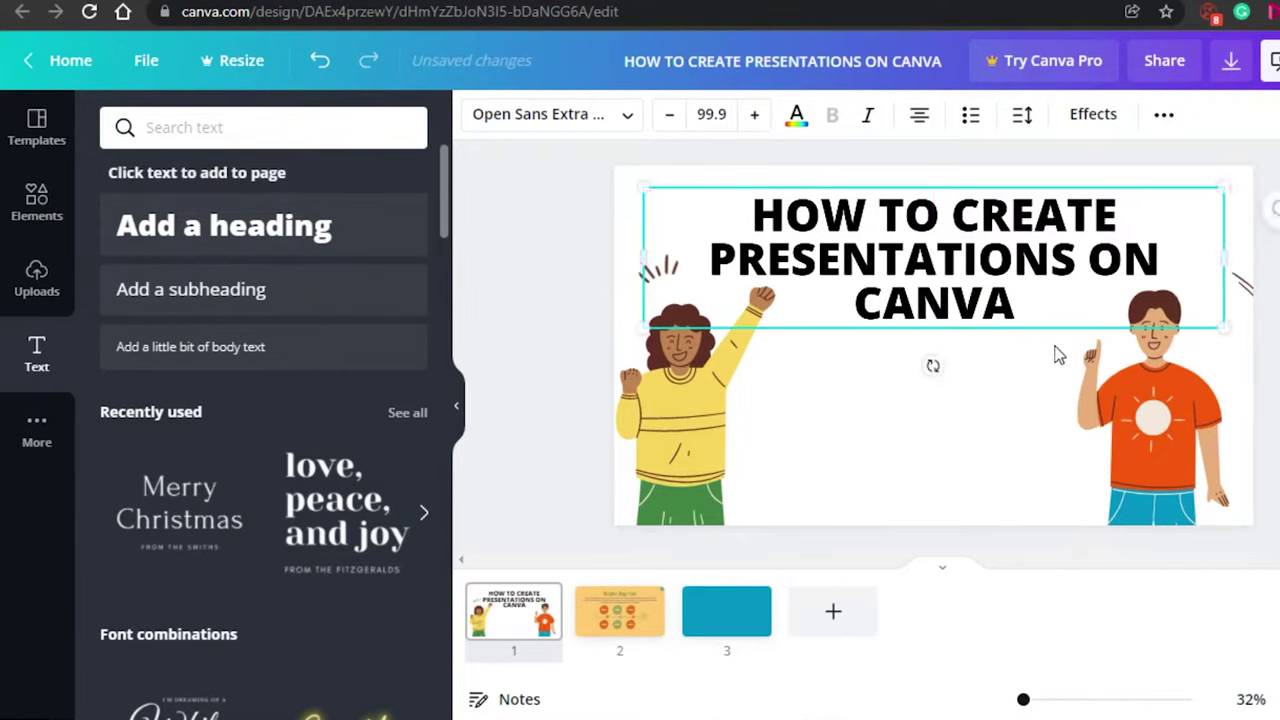
# - Move the boy and girl inward under the heading, and place the accent lines beside the girl's fist and the boy's shoulder
pyautogui.click(1135, 398)
pyautogui.moveTo(1131, 399); pyautogui.dragTo(1100, 371)
pyautogui.click(688, 380)
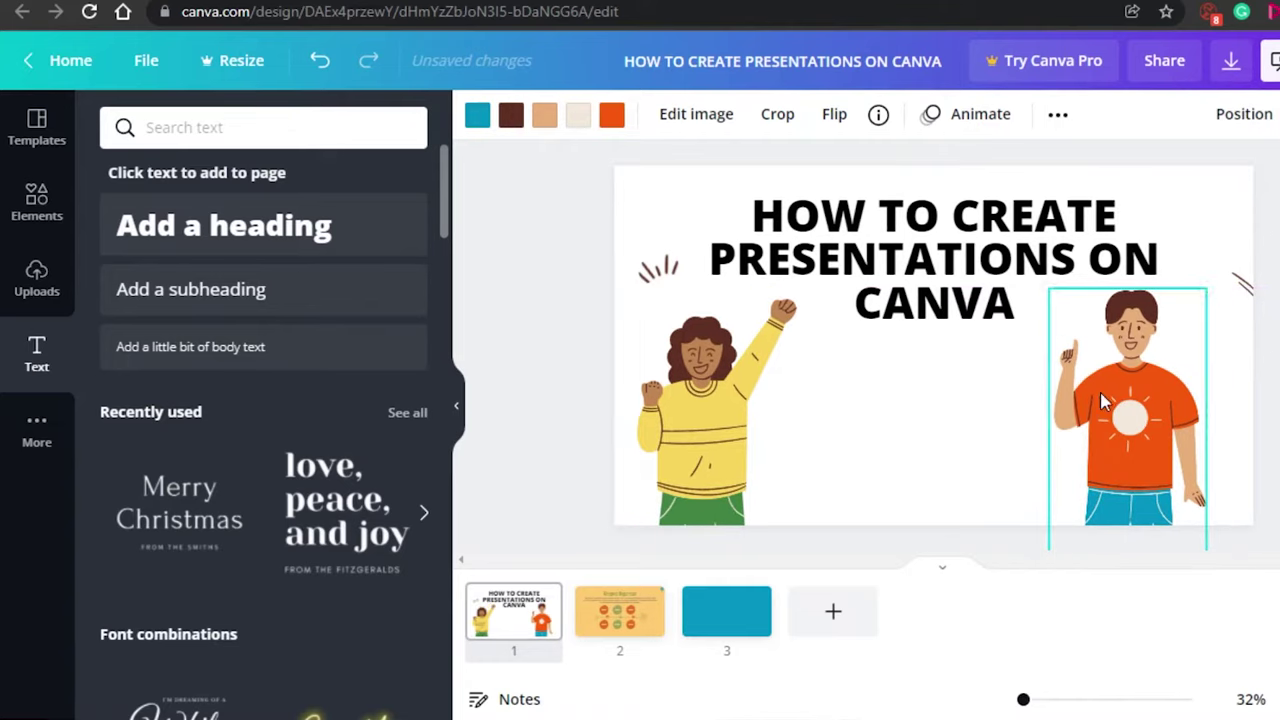
pyautogui.moveTo(724, 353); pyautogui.dragTo(768, 363)
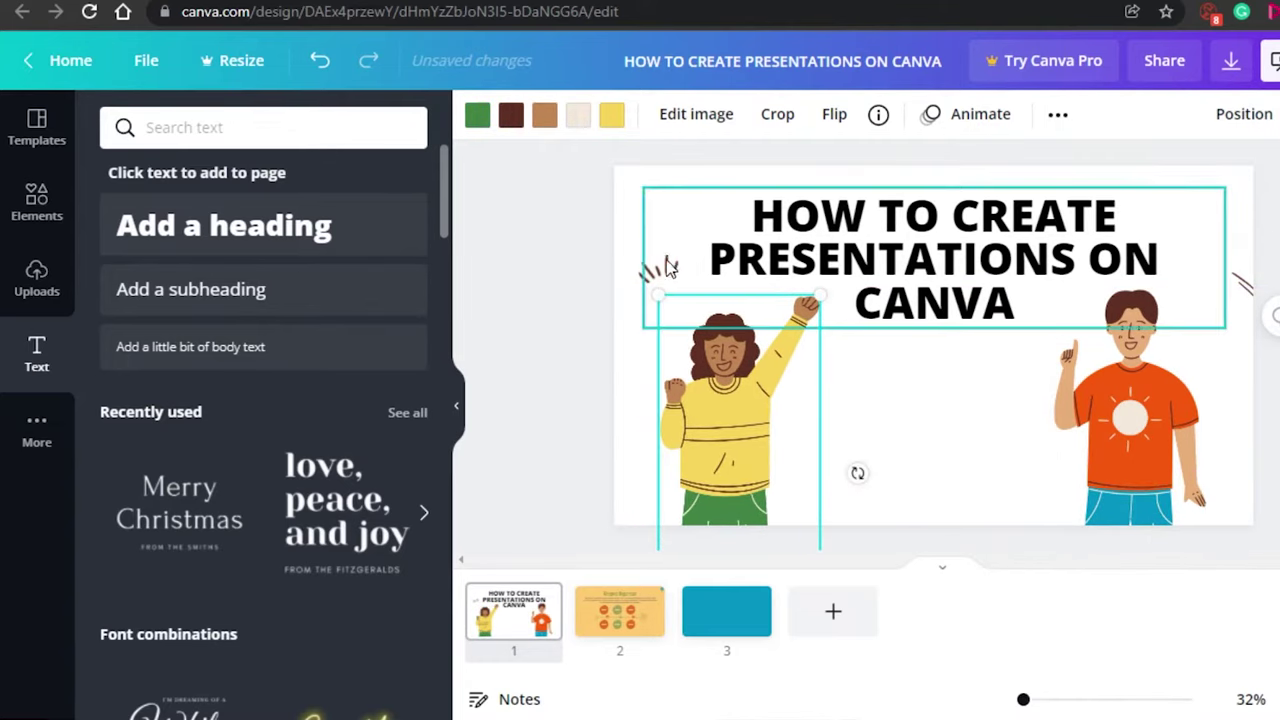
pyautogui.click(542, 362)
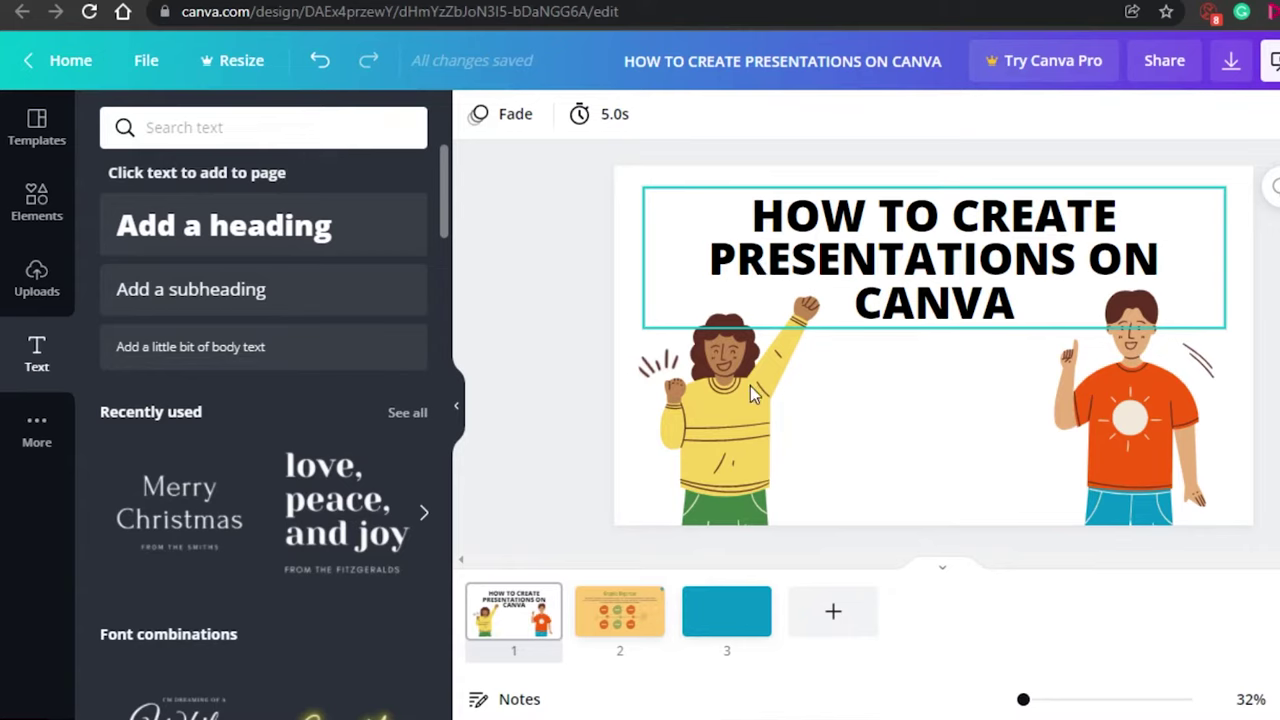
# - Try light orange and olive green backgrounds on page 1, and set the background to the pale beige document colour
pyautogui.click(913, 482)
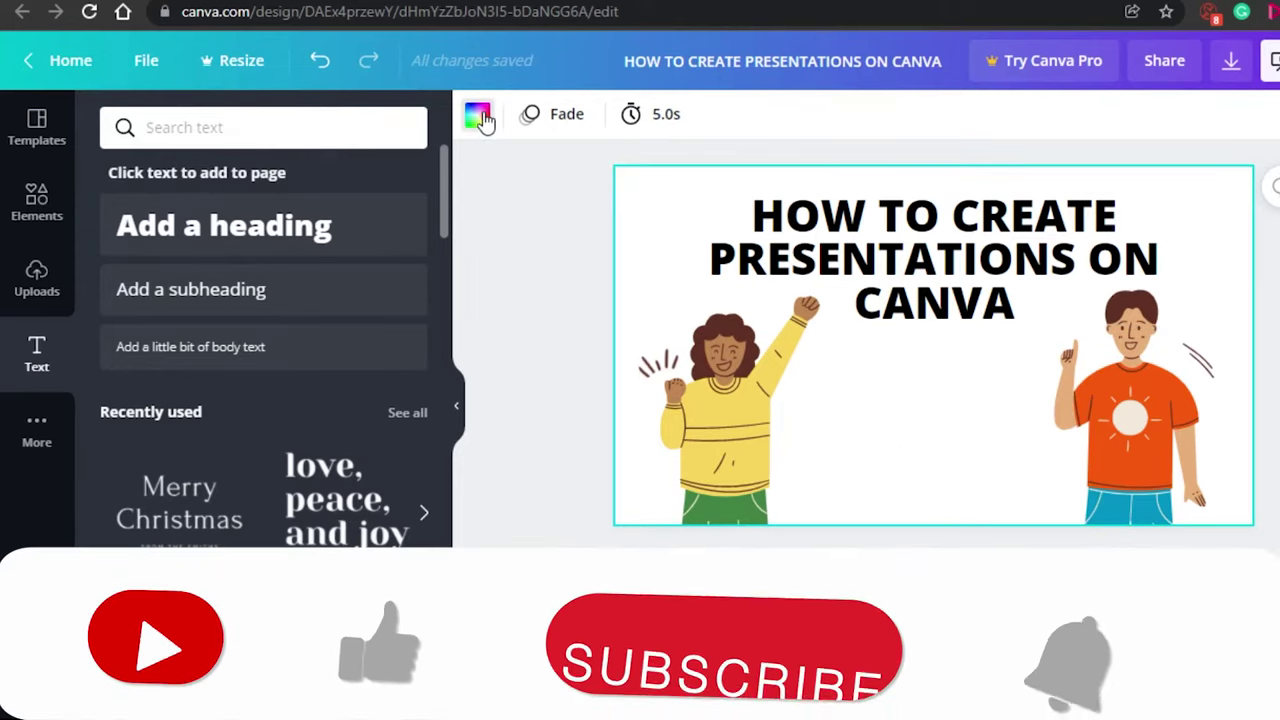
pyautogui.click(478, 116)
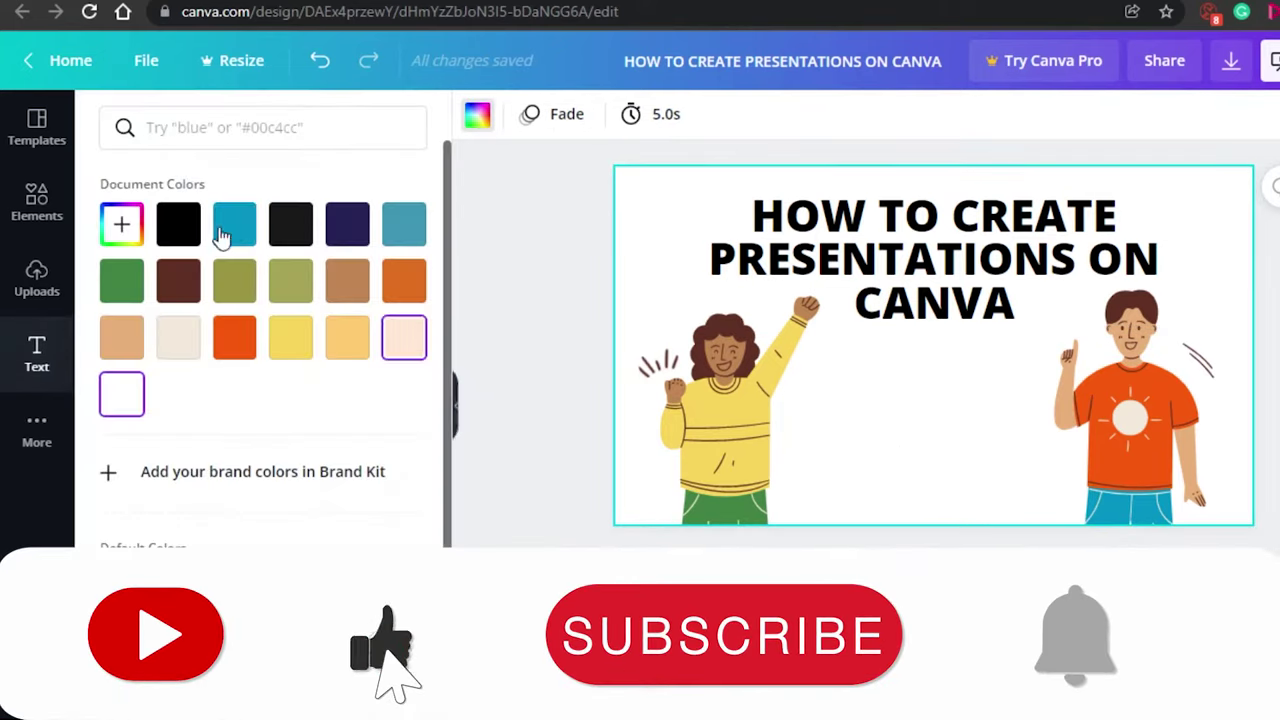
pyautogui.click(172, 341)
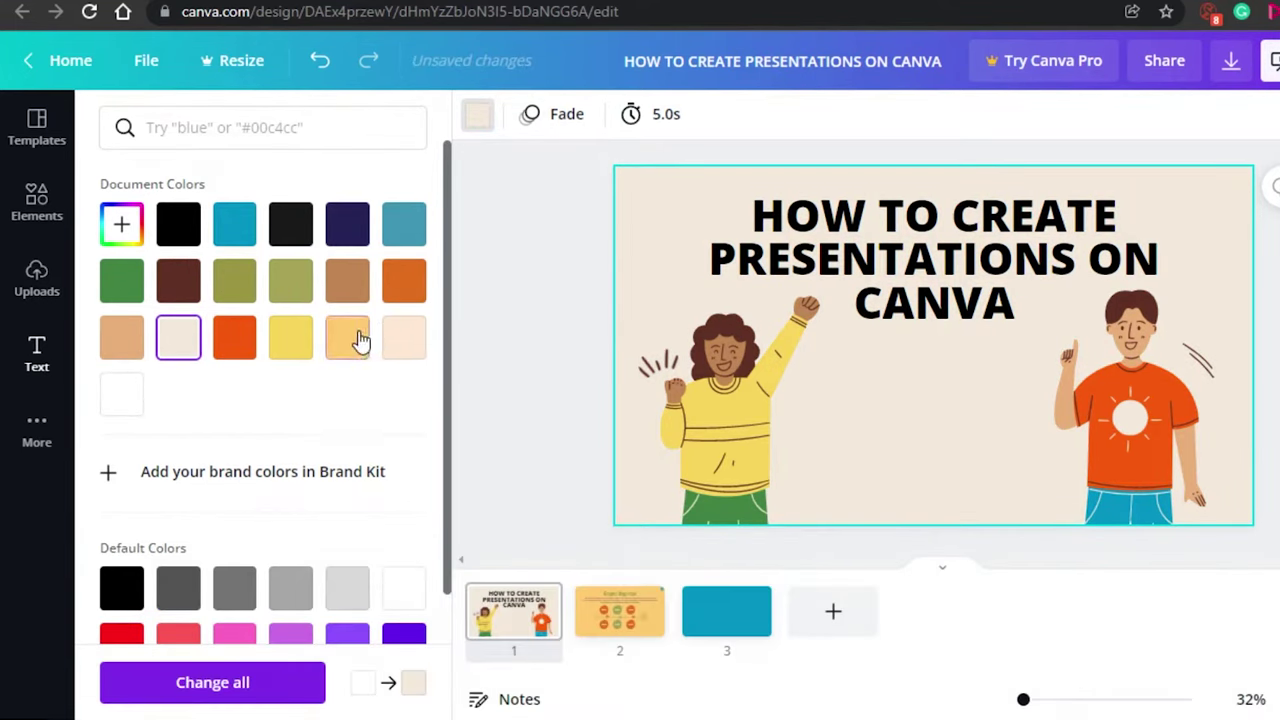
pyautogui.click(349, 339)
pyautogui.click(290, 280)
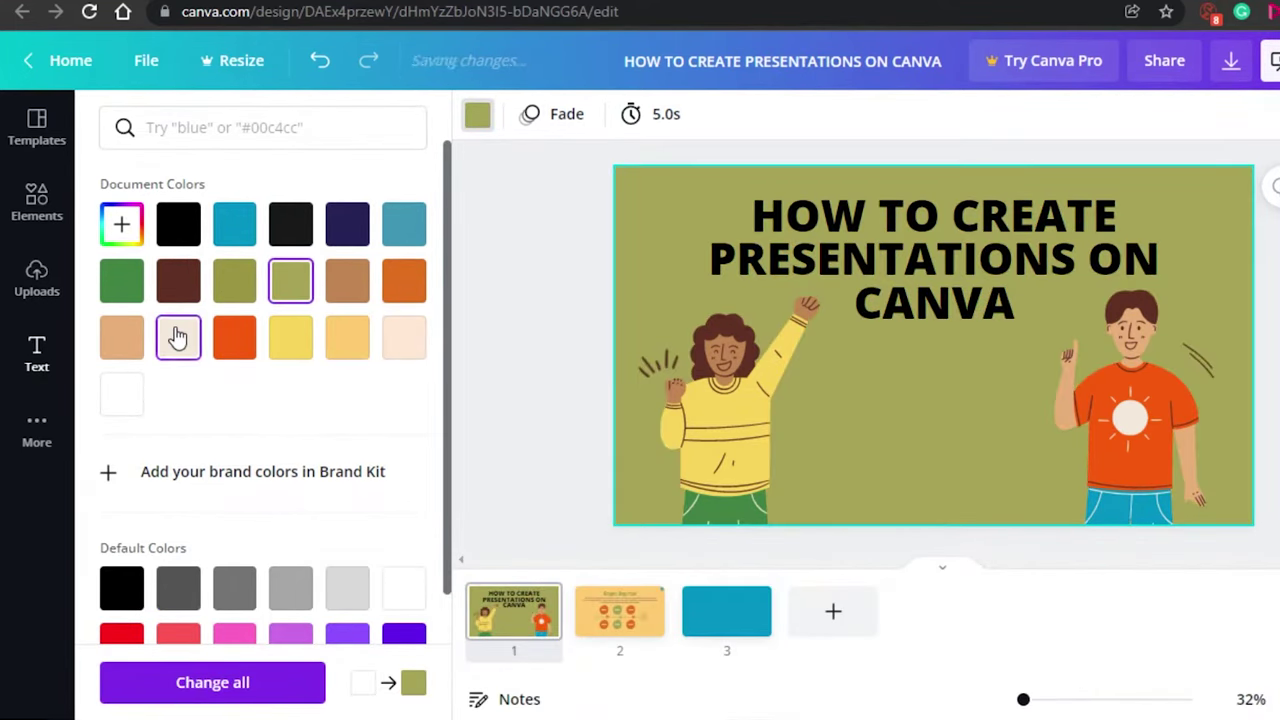
pyautogui.click(177, 337)
pyautogui.click(732, 421)
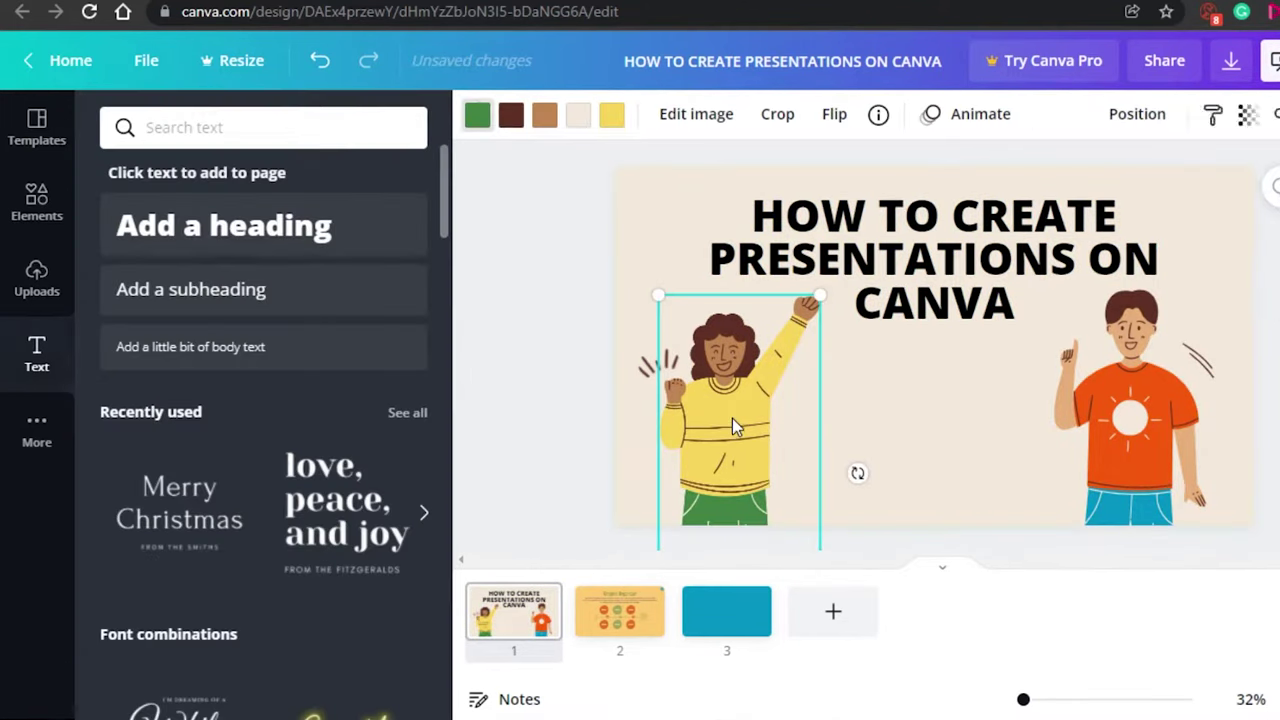
pyautogui.click(569, 397)
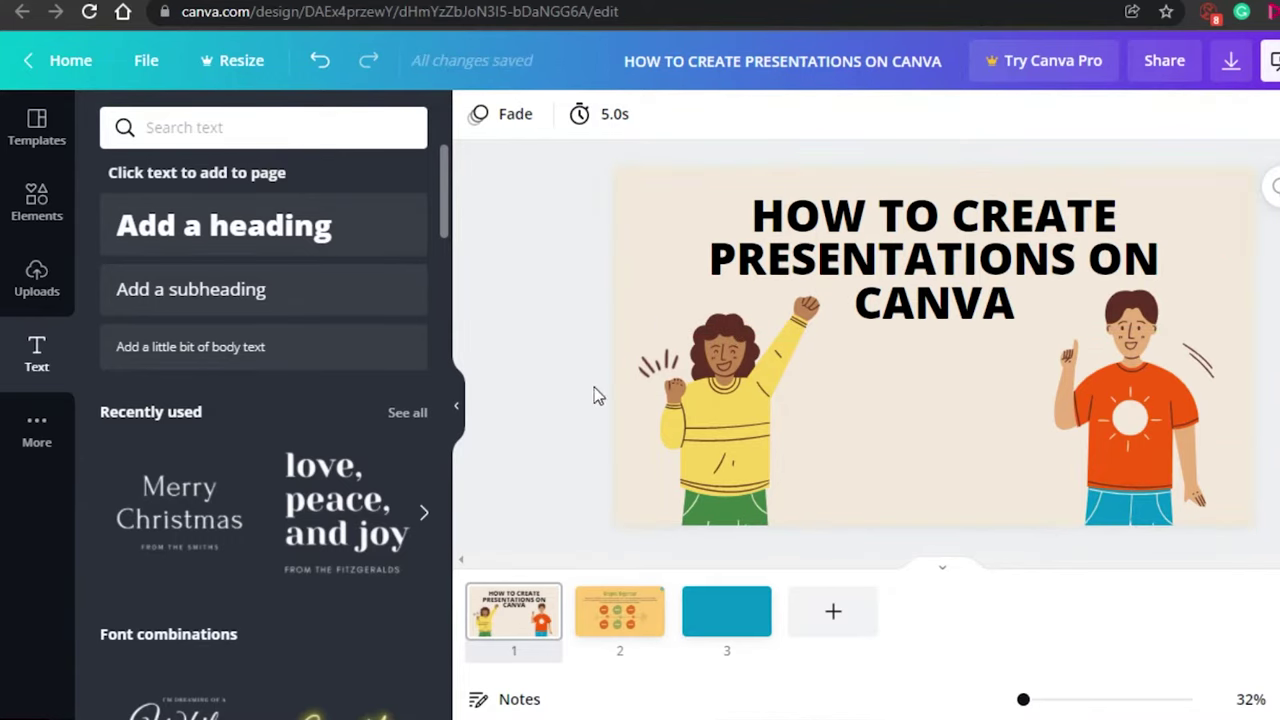
# - Delete the Graphic Organizer page from the presentation
pyautogui.click(610, 620)
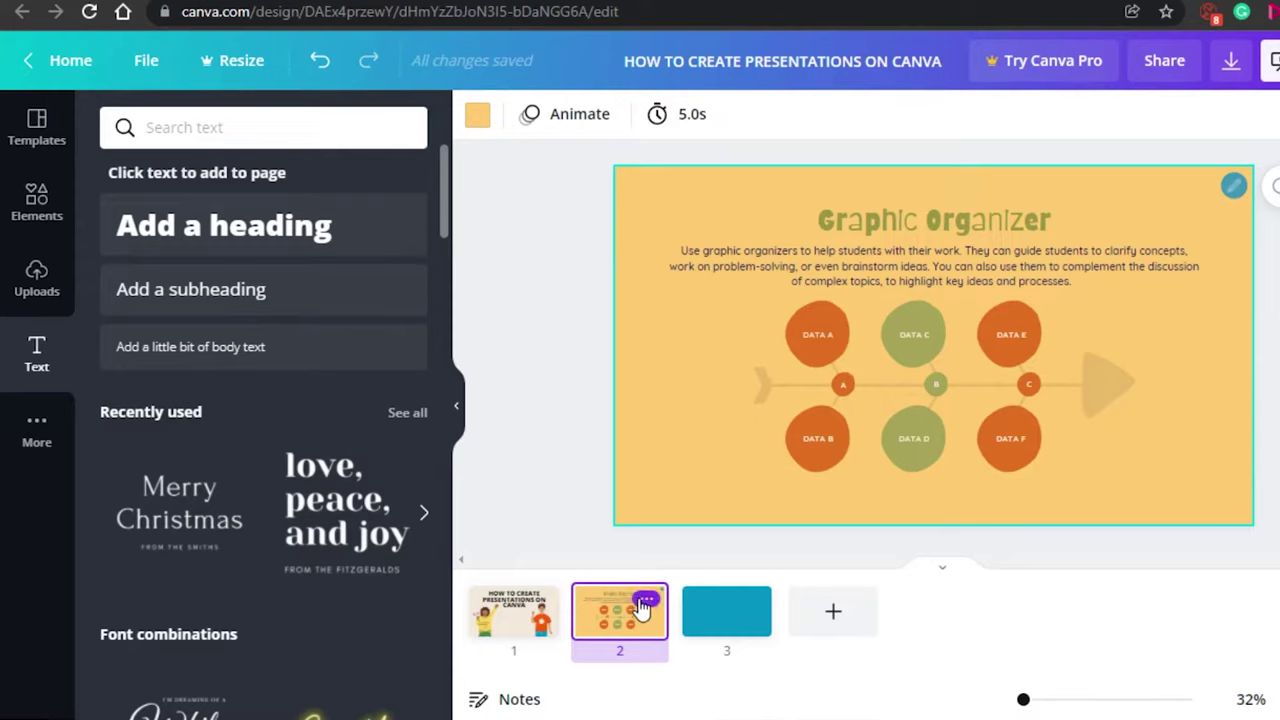
pyautogui.click(645, 601)
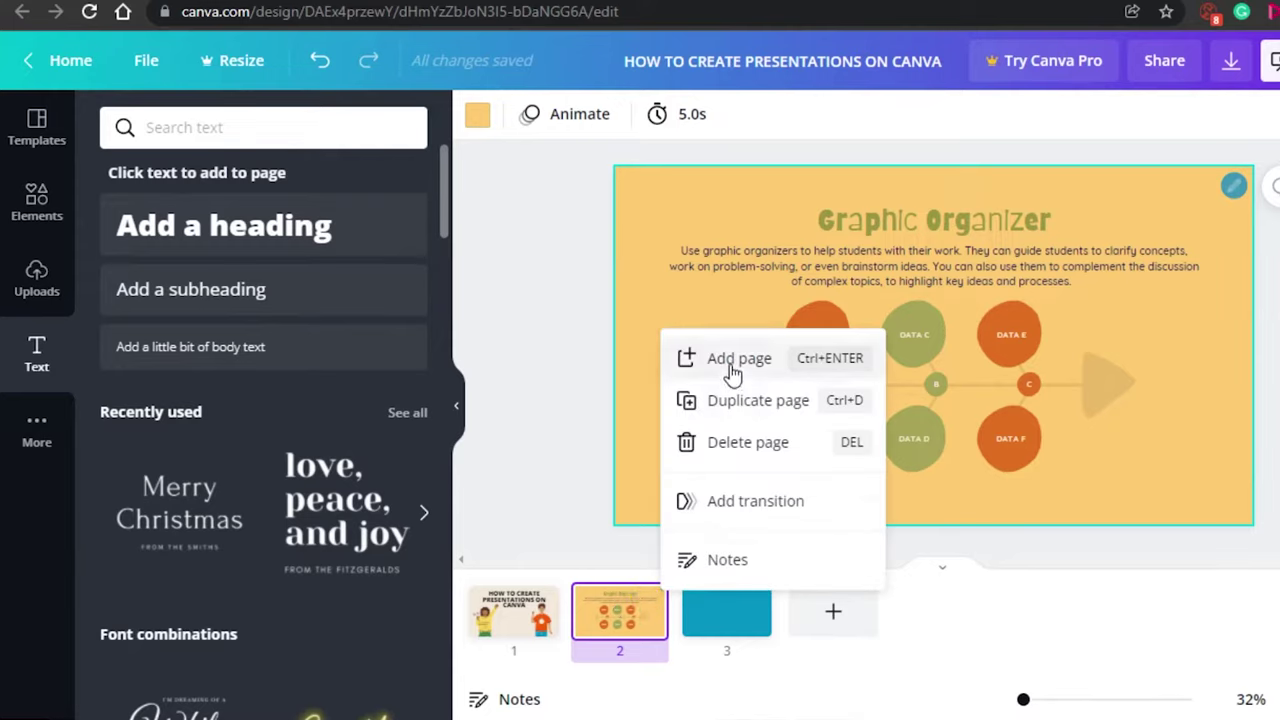
pyautogui.click(719, 449)
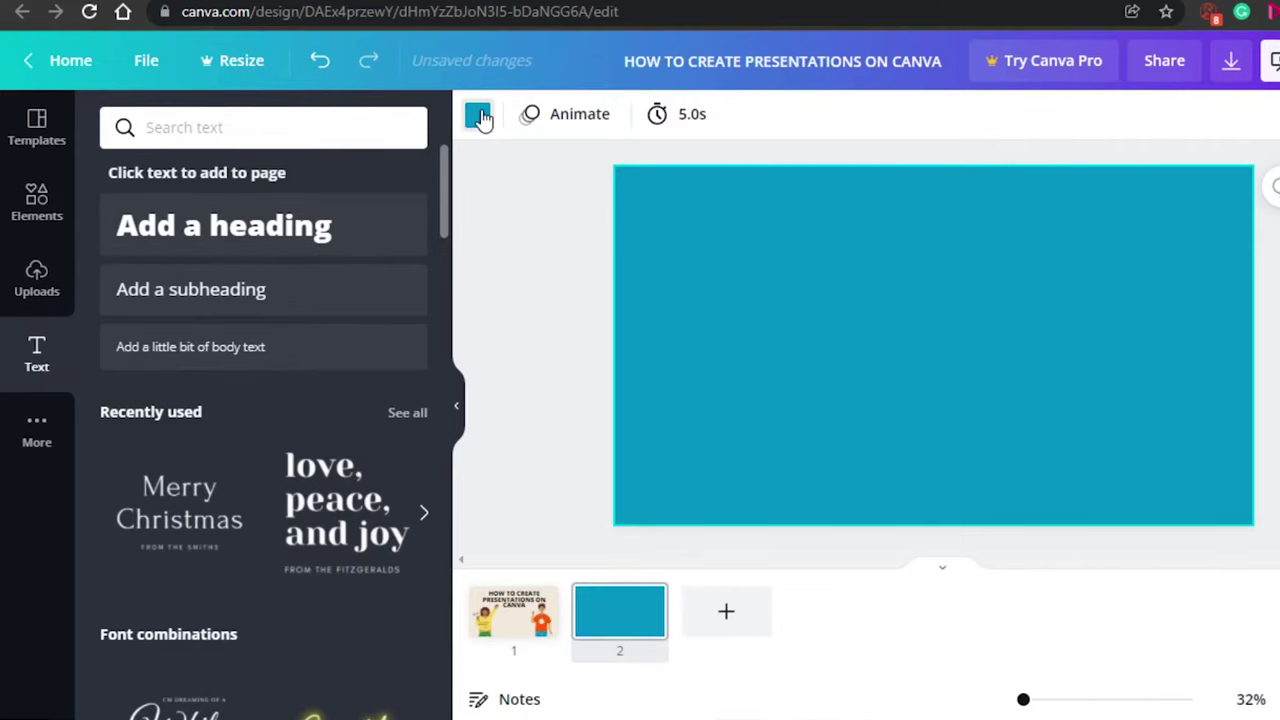
# - Set the blank blue page's background to the same pale beige as page 1 and compare the two pages
pyautogui.click(478, 116)
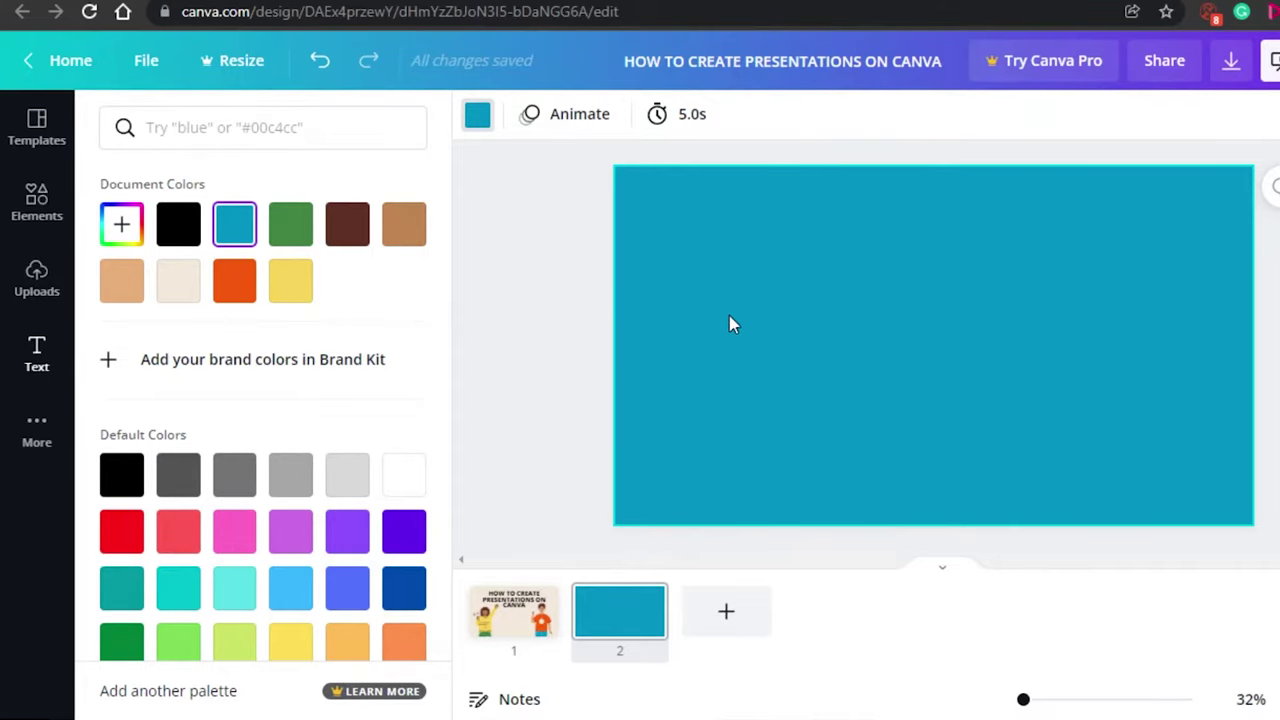
pyautogui.click(477, 114)
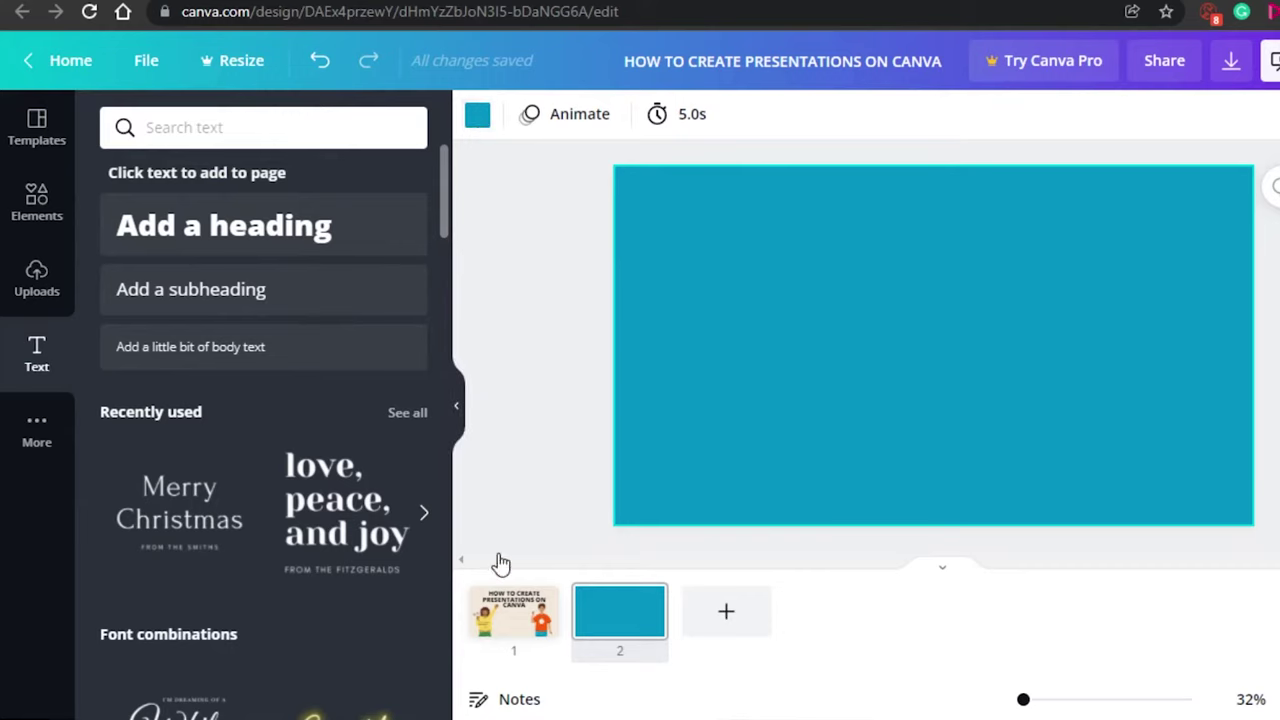
pyautogui.click(477, 117)
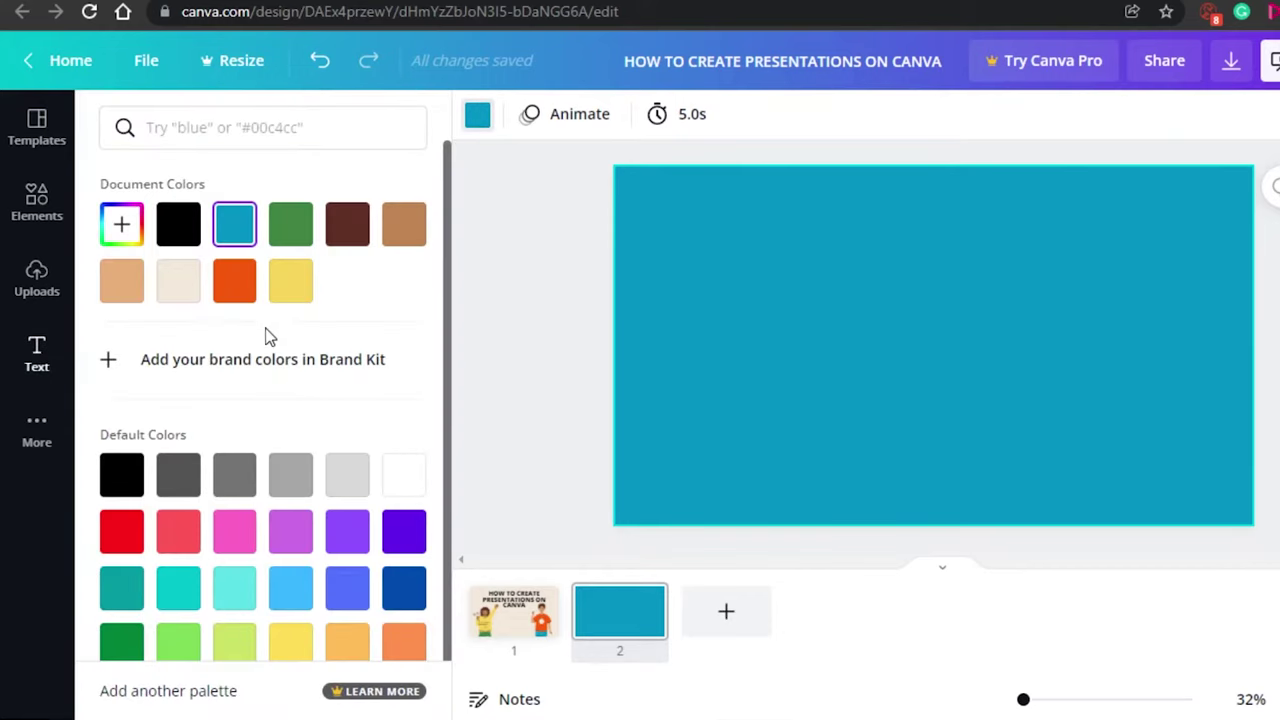
pyautogui.click(177, 281)
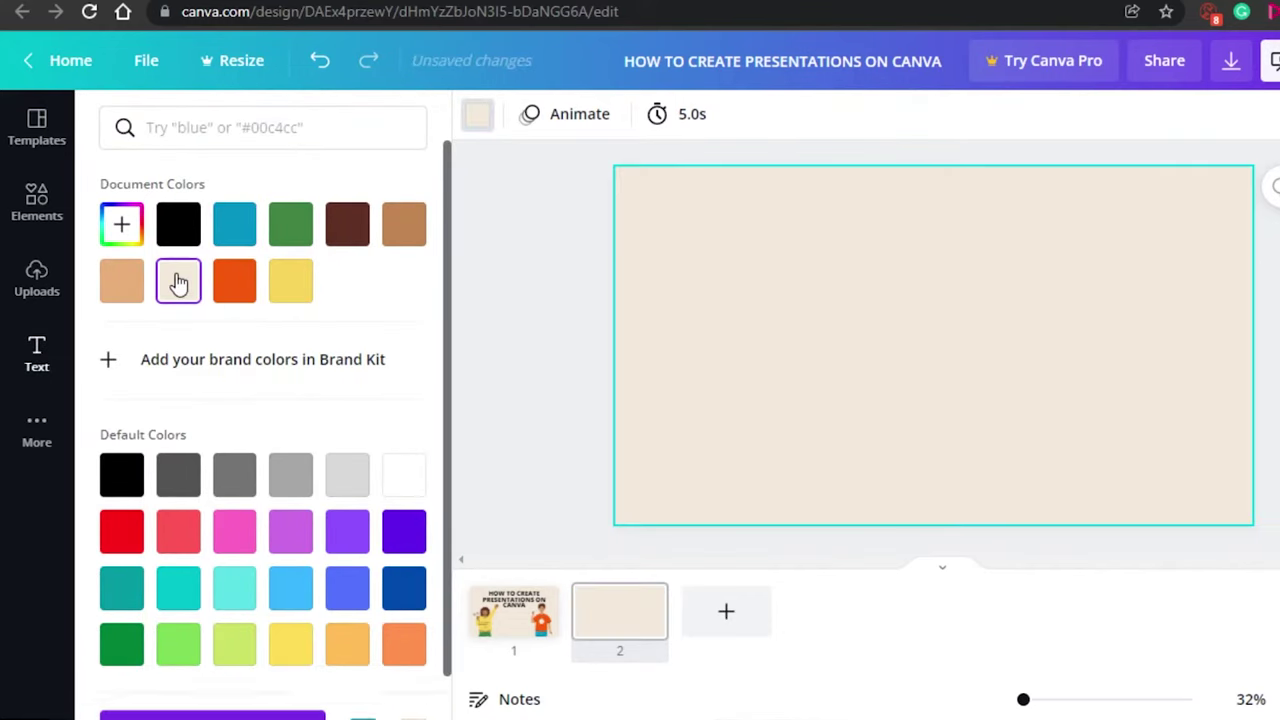
pyautogui.click(517, 626)
pyautogui.click(632, 628)
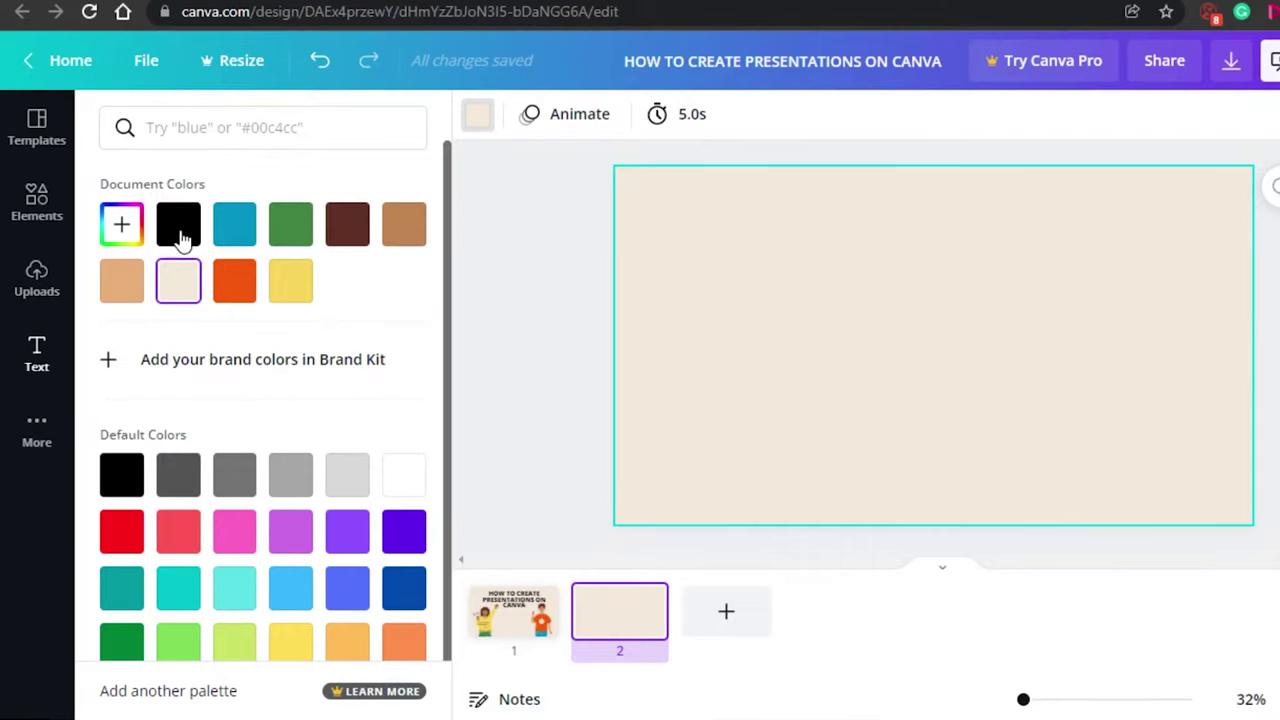
# - Browse the Canva photos and add the recently used photo of the woman with crossed arms to page 2
pyautogui.click(20, 213)
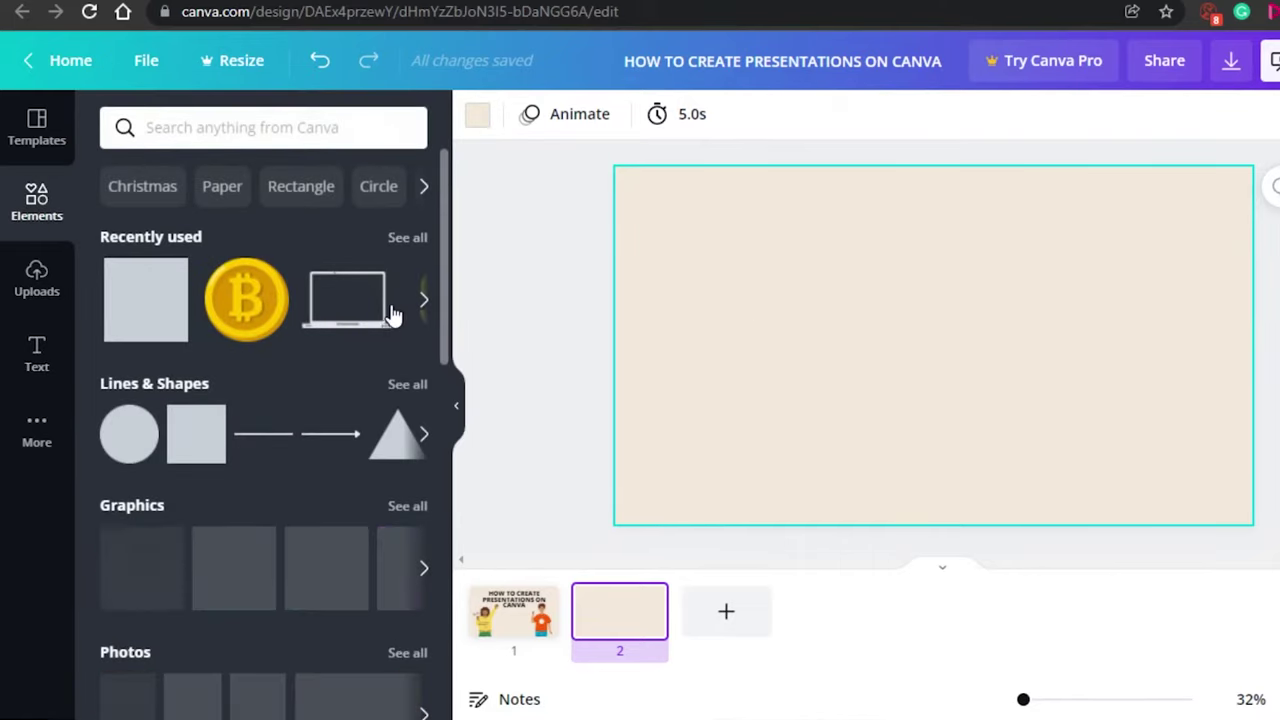
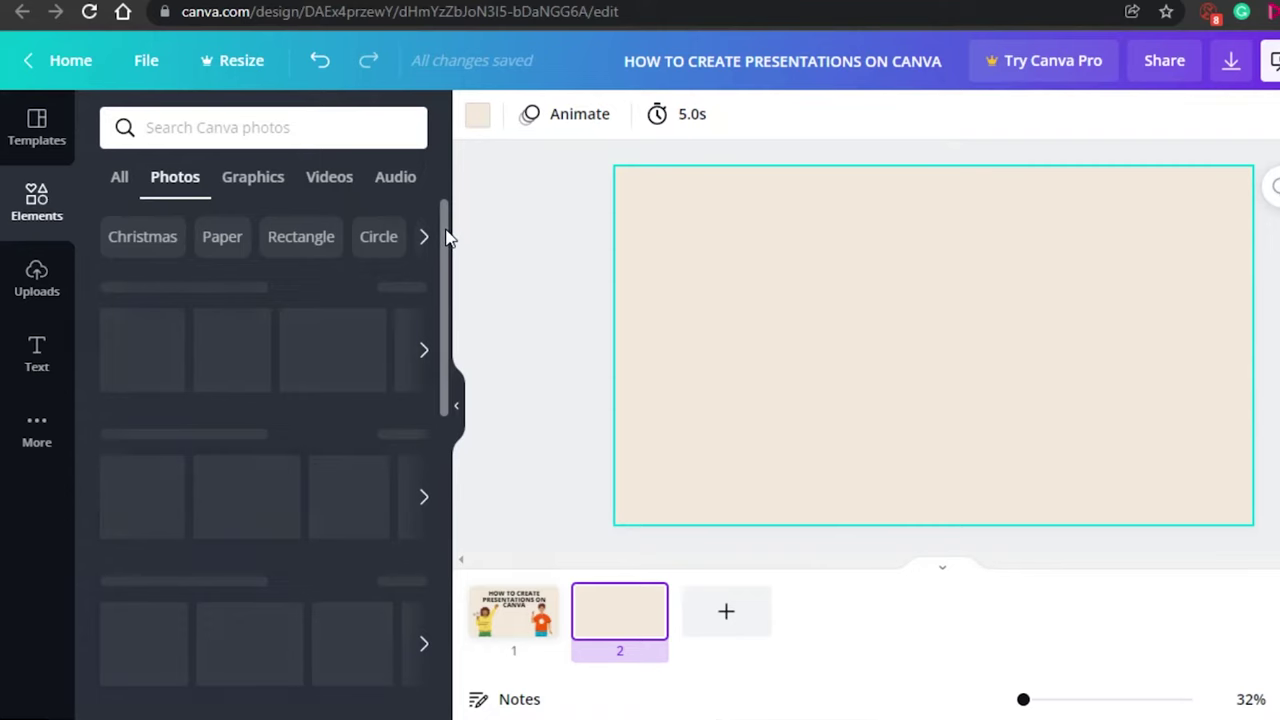
pyautogui.moveTo(447, 237); pyautogui.dragTo(447, 625)
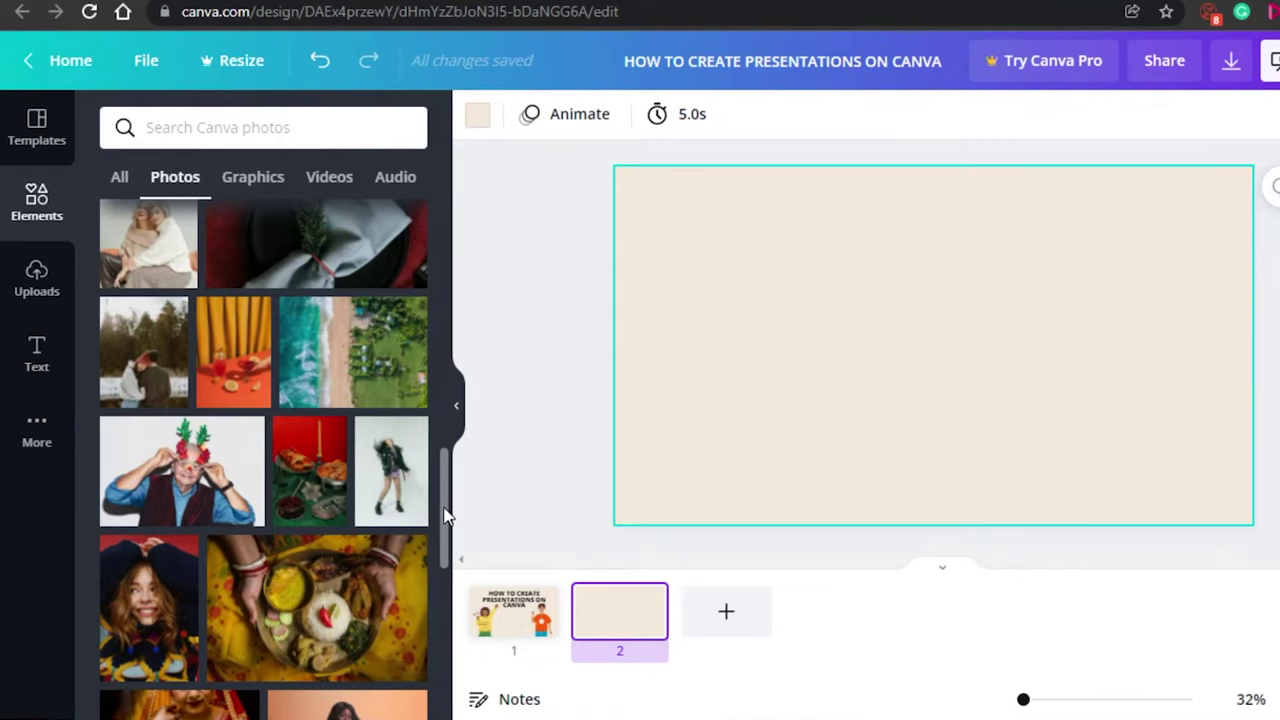
pyautogui.moveTo(447, 517); pyautogui.dragTo(449, 675)
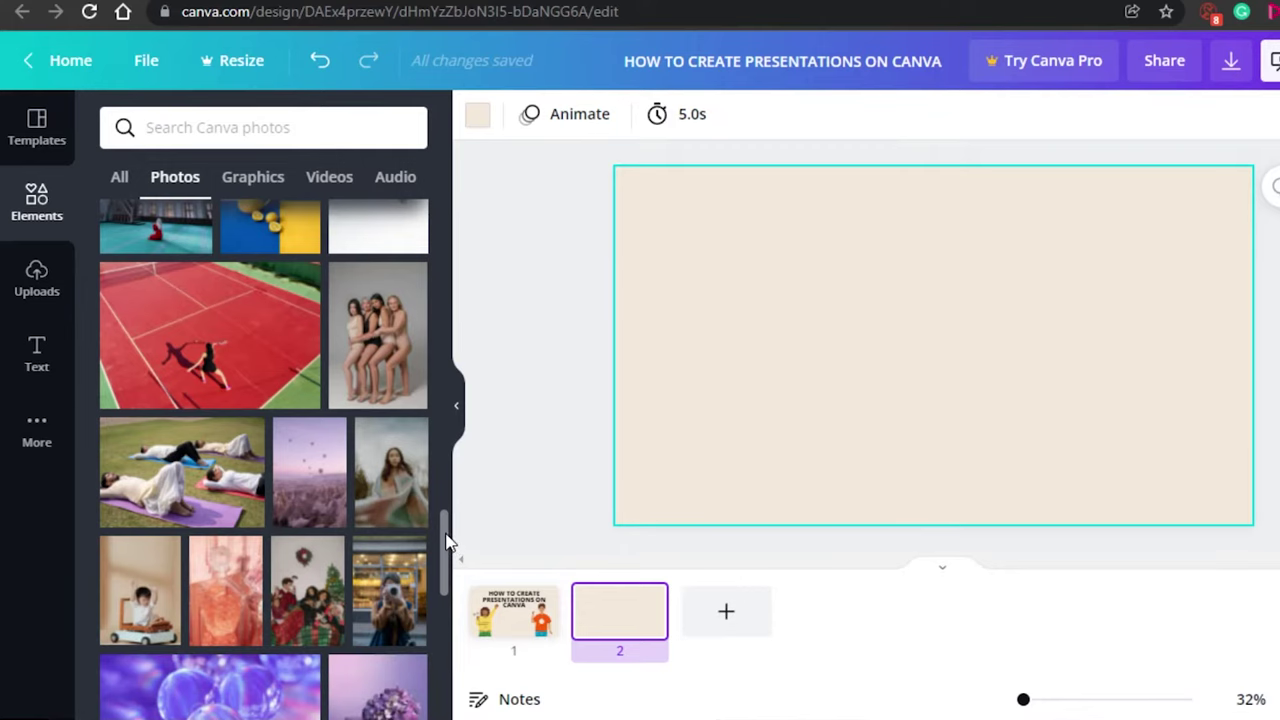
pyautogui.moveTo(447, 540); pyautogui.dragTo(449, 215)
pyautogui.click(125, 330)
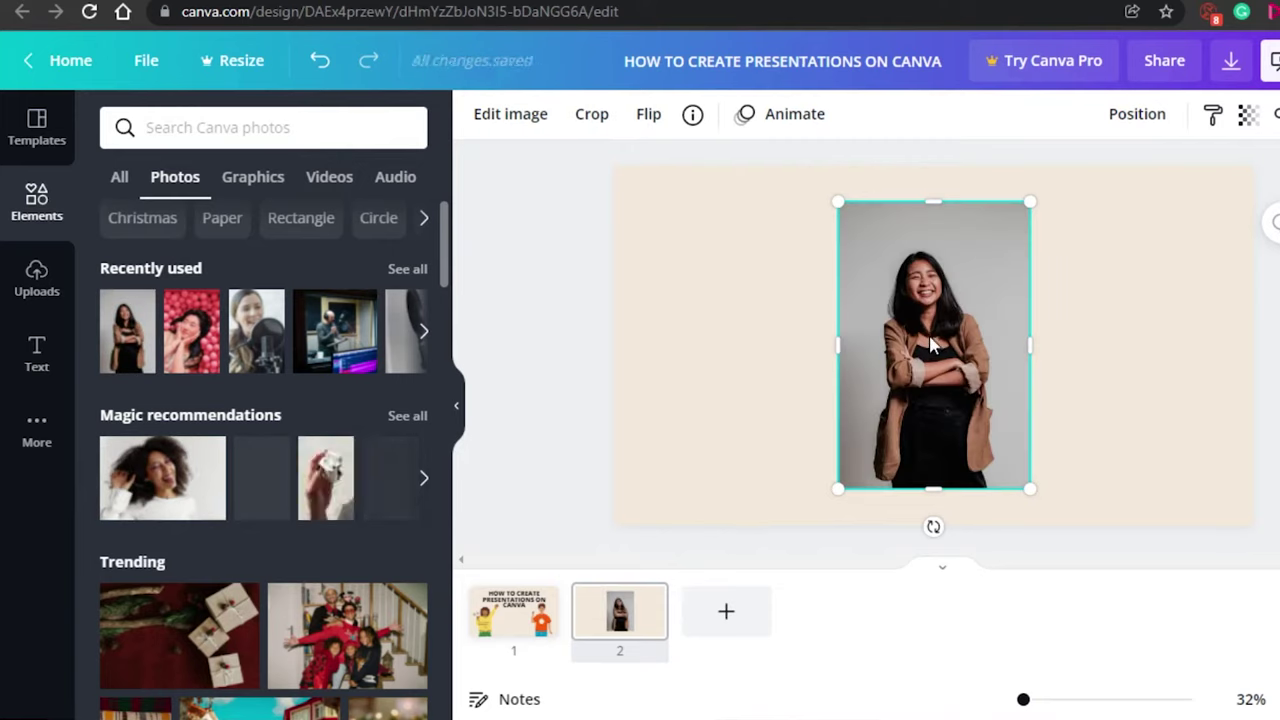
# - Move the woman's photo to the right side of page 2 and enlarge it to nearly the full page height
pyautogui.moveTo(862, 338); pyautogui.dragTo(1113, 332)
pyautogui.moveTo(1016, 203); pyautogui.dragTo(906, 289)
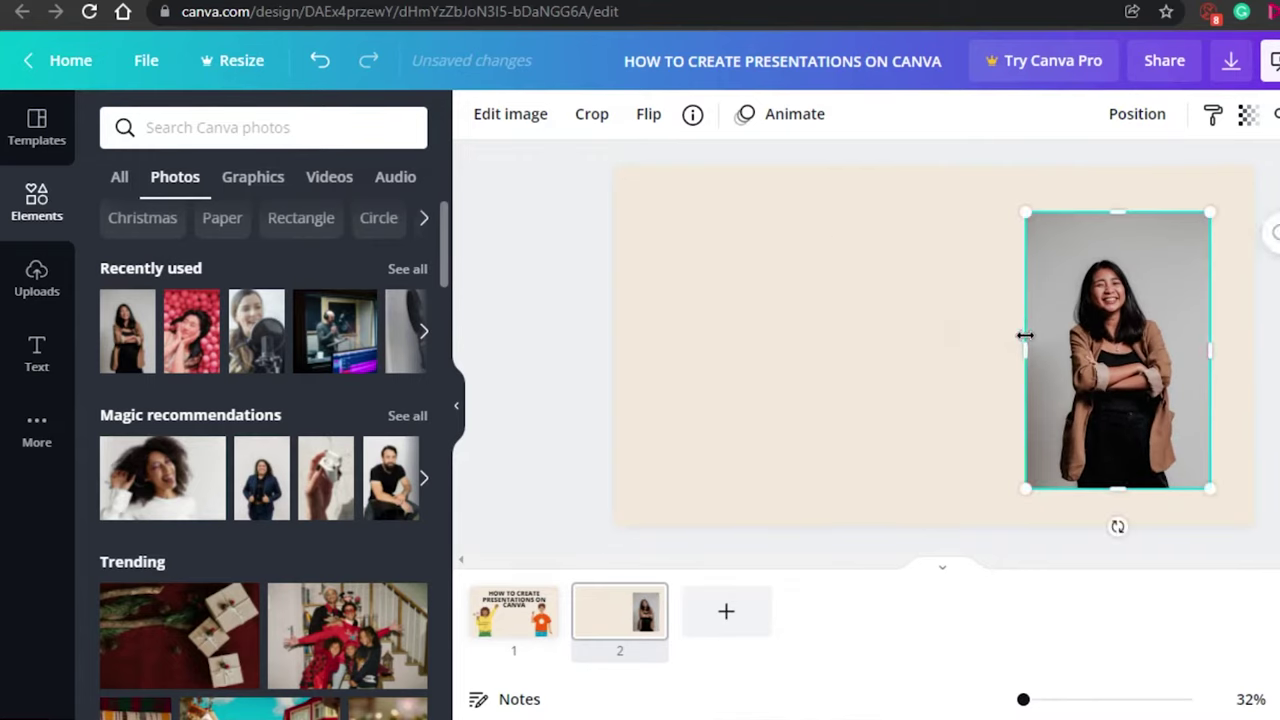
pyautogui.moveTo(1025, 336); pyautogui.dragTo(1003, 311)
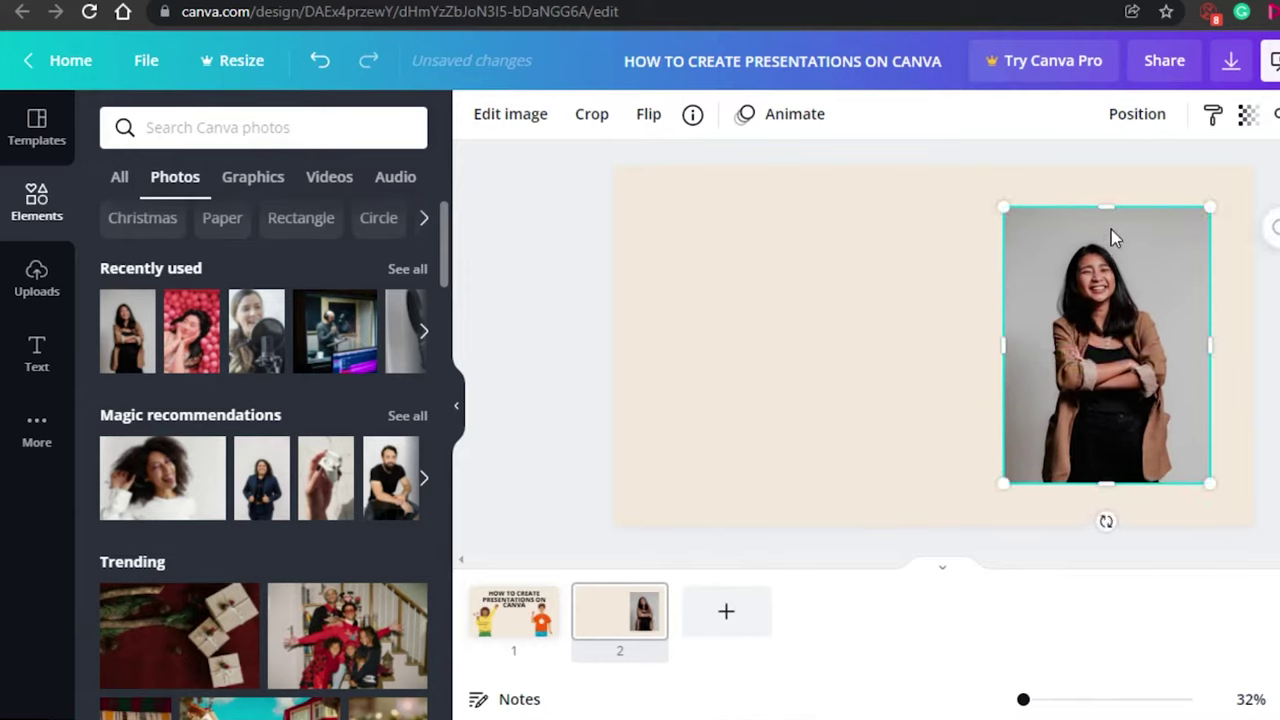
pyautogui.moveTo(1108, 209); pyautogui.dragTo(1108, 186)
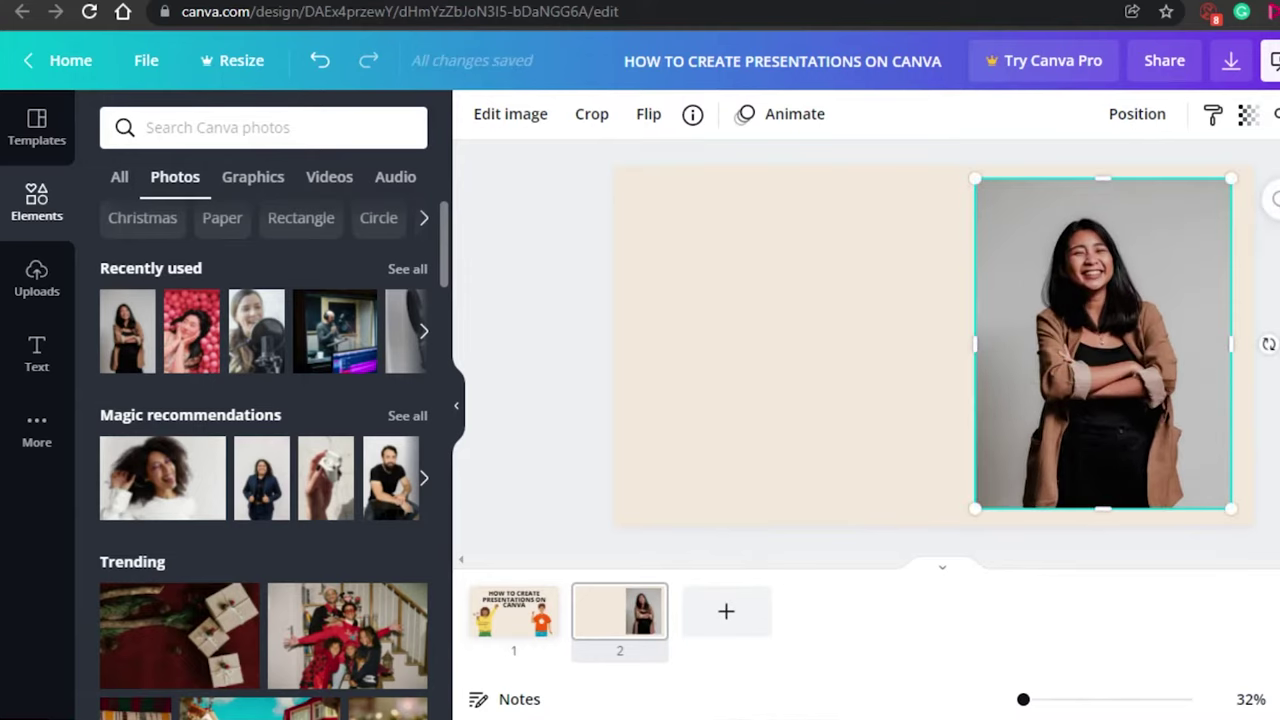
pyautogui.press('Escape')
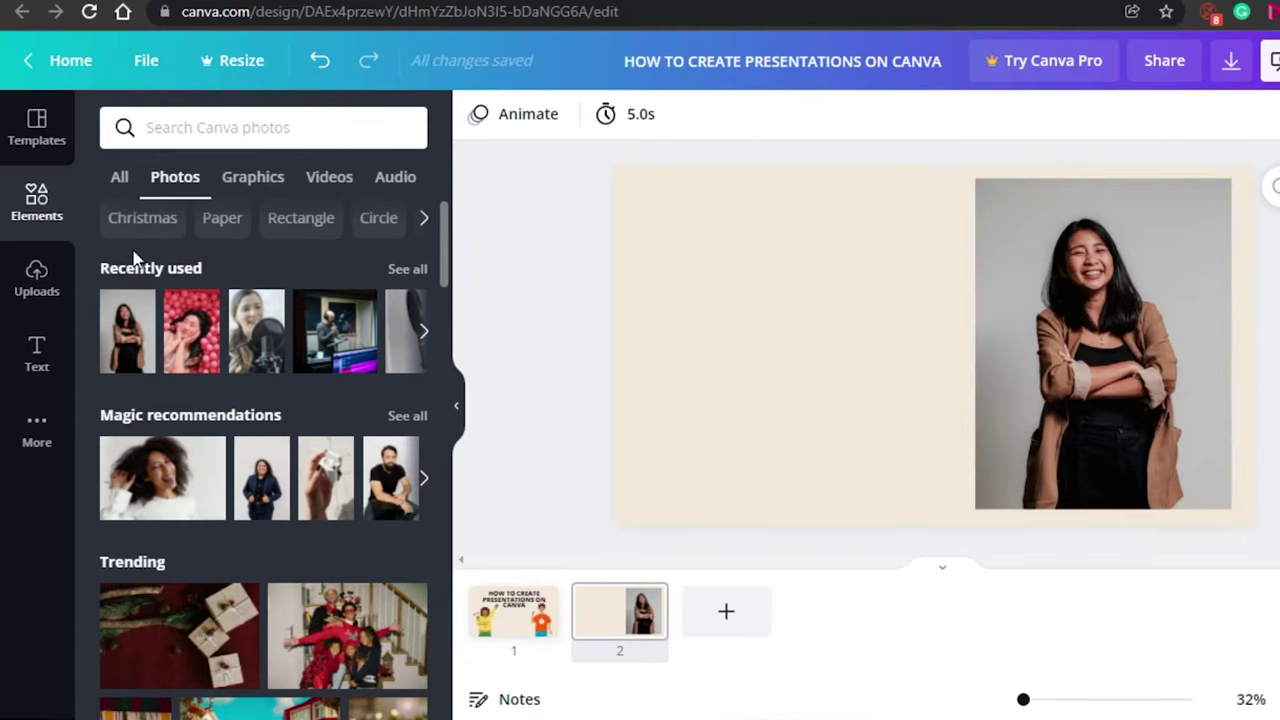
# - Browse the Canva graphics collections, including the recommended, featured and gradient sets
pyautogui.click(248, 187)
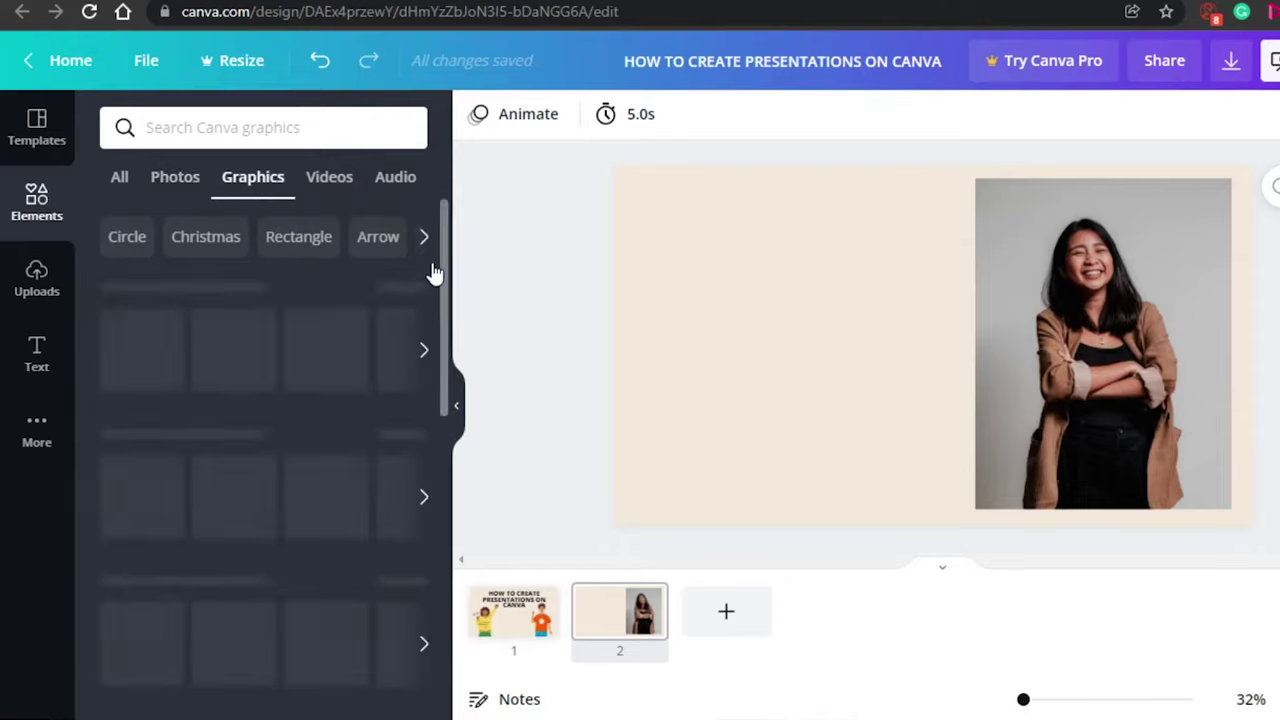
pyautogui.moveTo(447, 250); pyautogui.dragTo(447, 449)
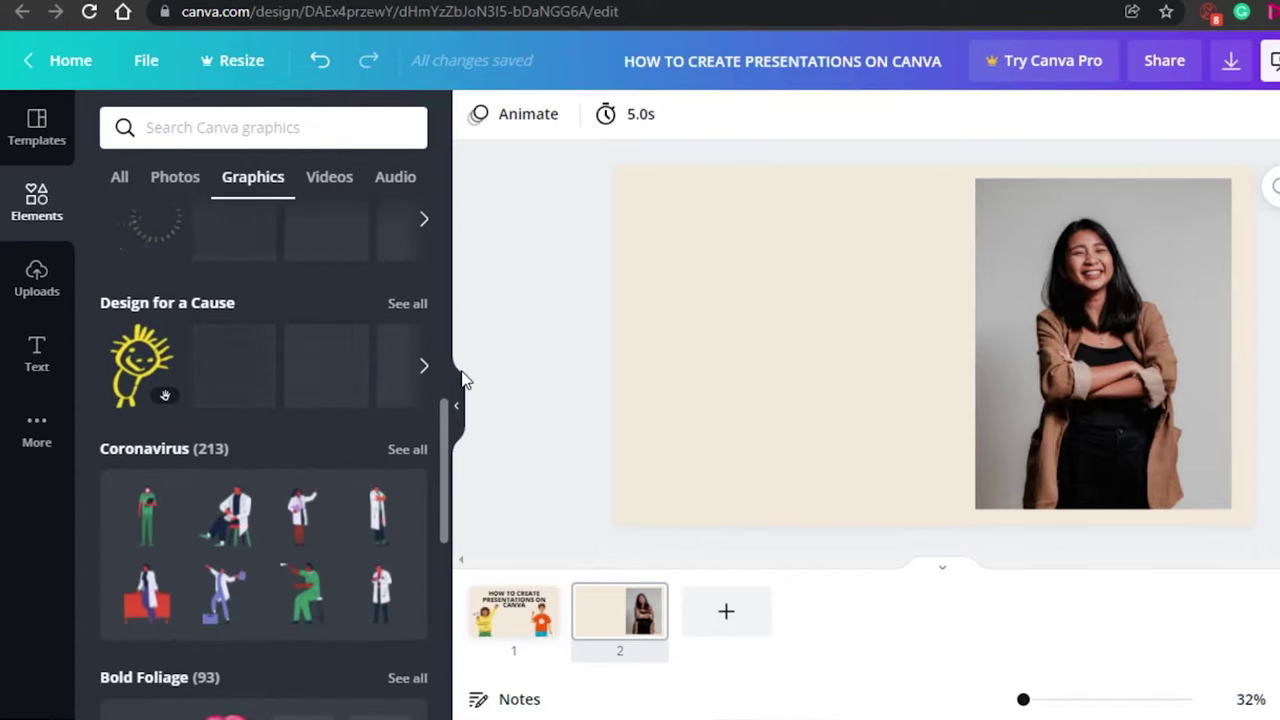
pyautogui.moveTo(445, 418)
pyautogui.mouseDown()
pyautogui.moveTo(443, 543)
pyautogui.moveTo(445, 298)
pyautogui.mouseUp()
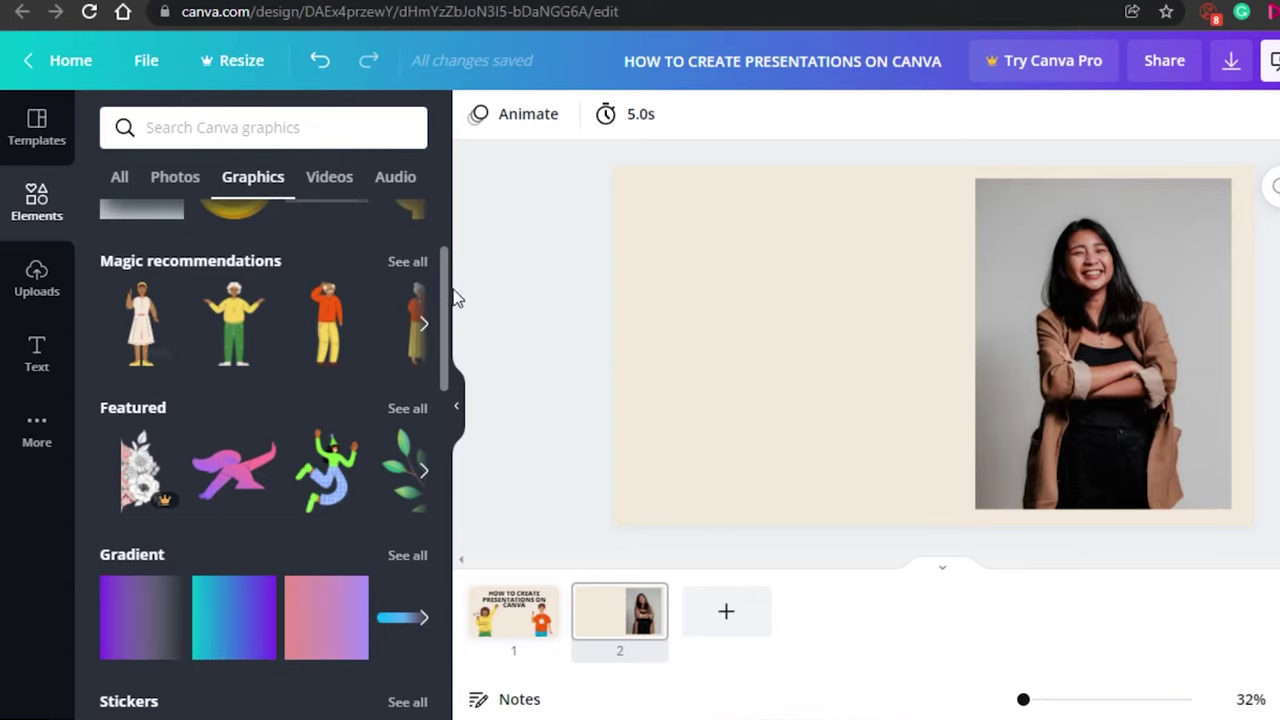
# - Add the Magic recommendations graphic of the woman in green trousers to page 2 and enlarge it beside the photo
pyautogui.scroll(2, 445, 303)
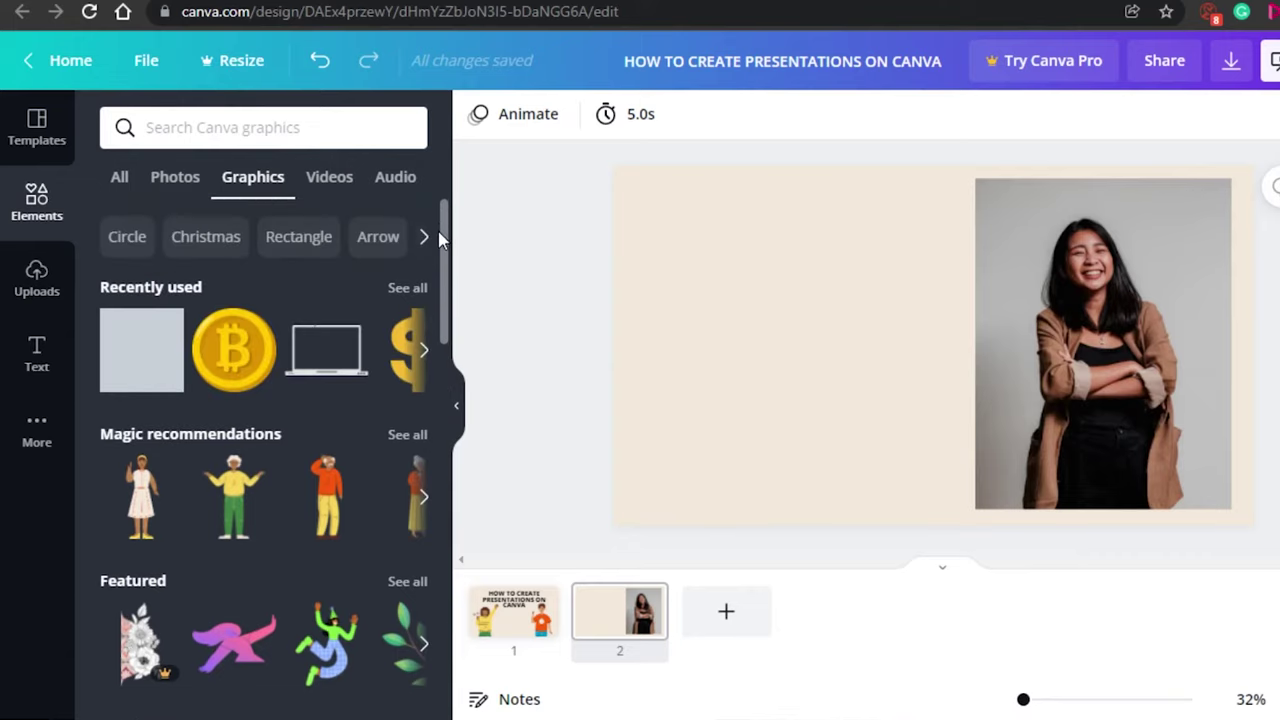
pyautogui.scroll(-2, 443, 313)
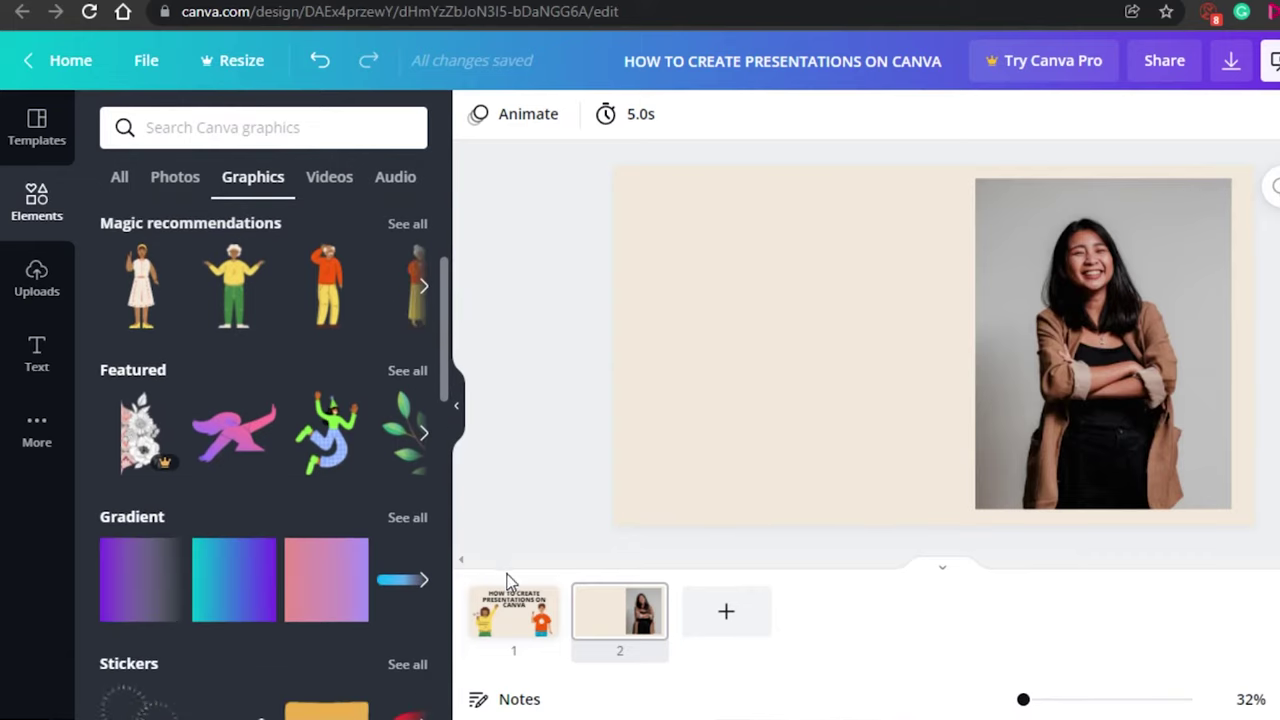
pyautogui.click(424, 288)
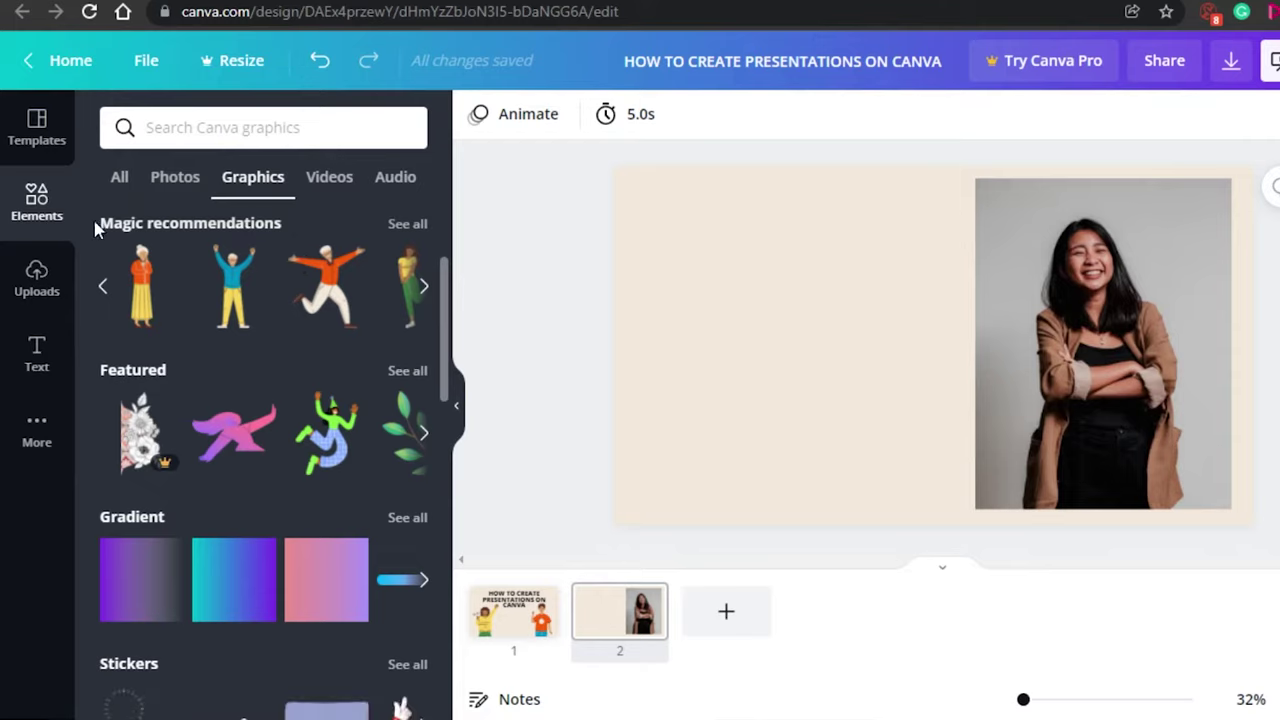
pyautogui.click(410, 224)
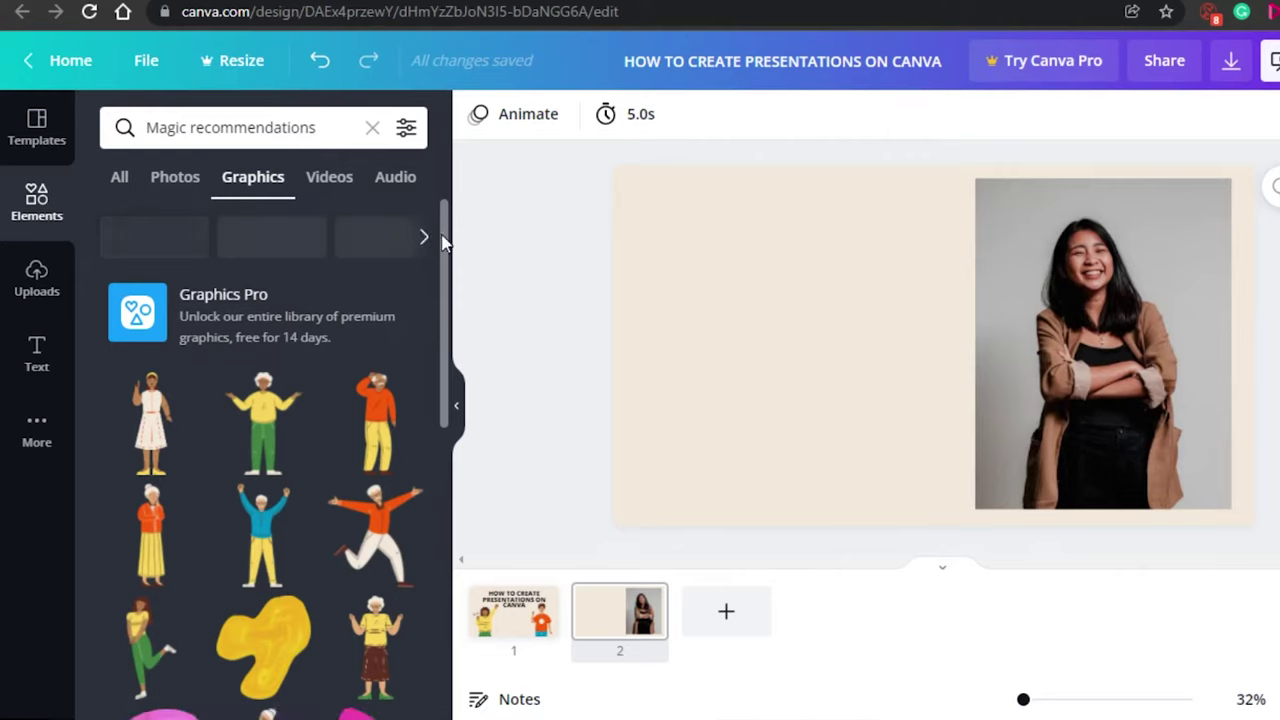
pyautogui.moveTo(447, 245); pyautogui.dragTo(452, 316)
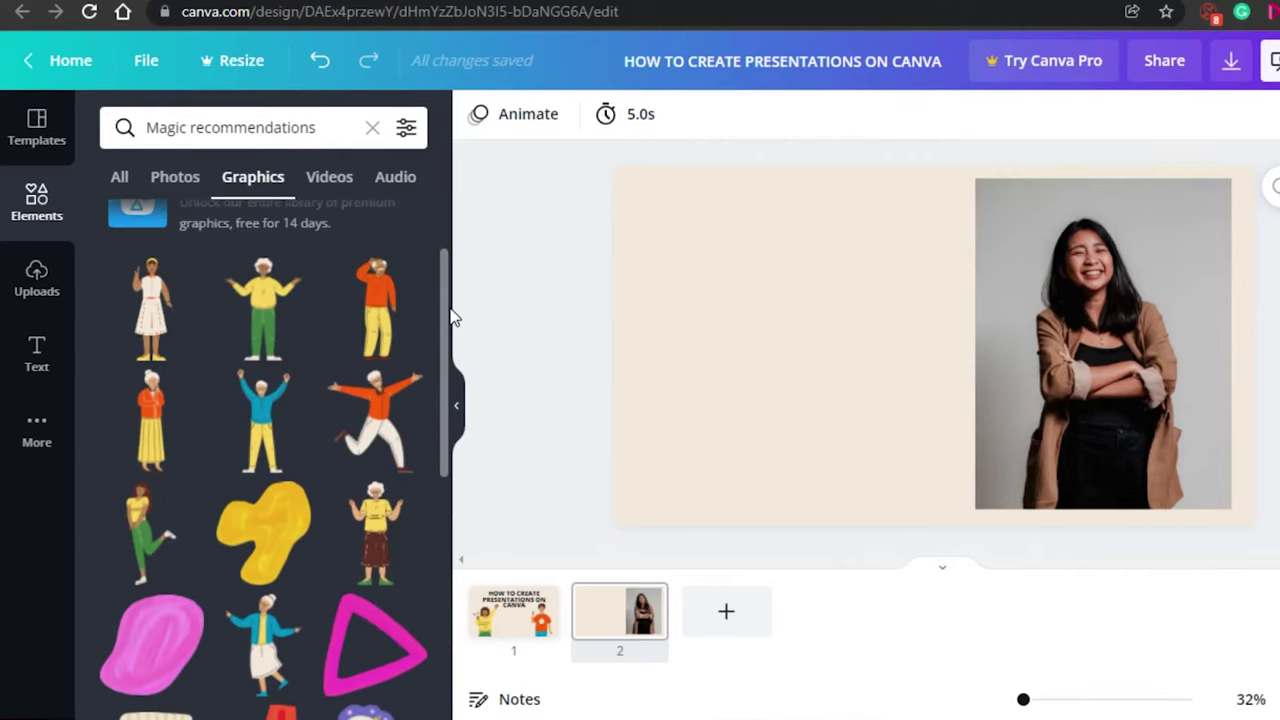
pyautogui.click(139, 525)
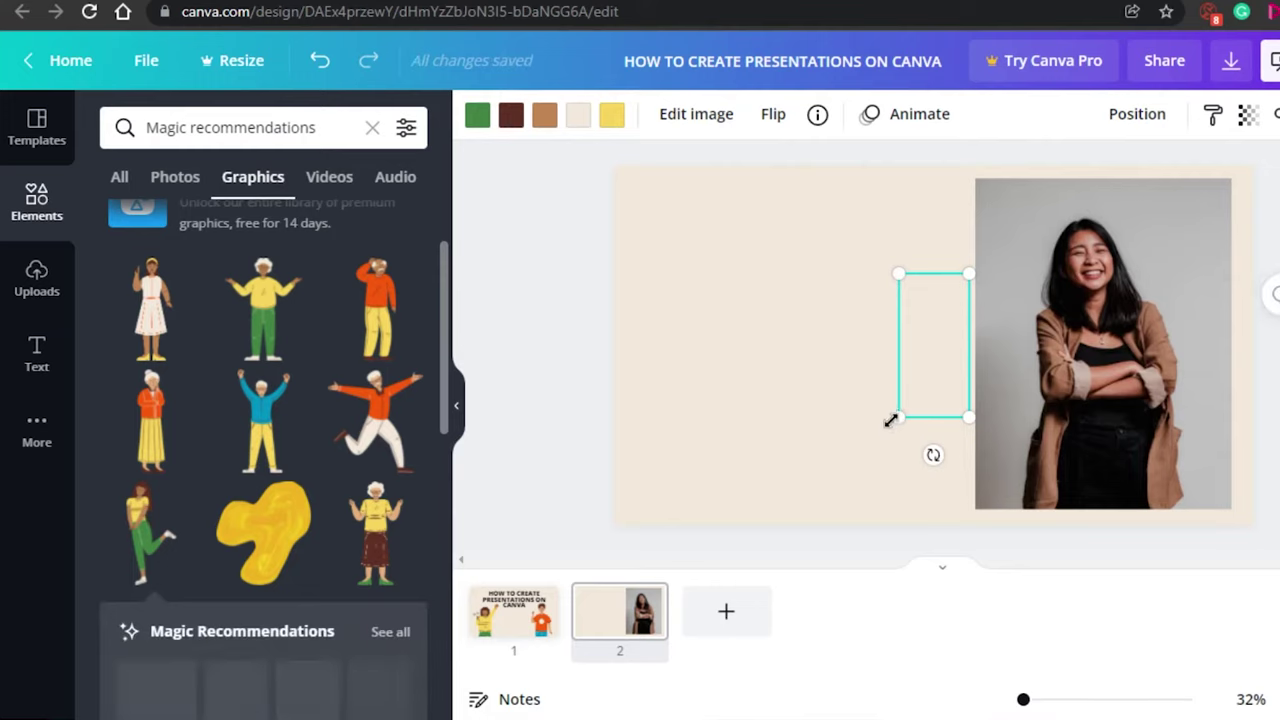
pyautogui.moveTo(886, 420); pyautogui.dragTo(690, 545)
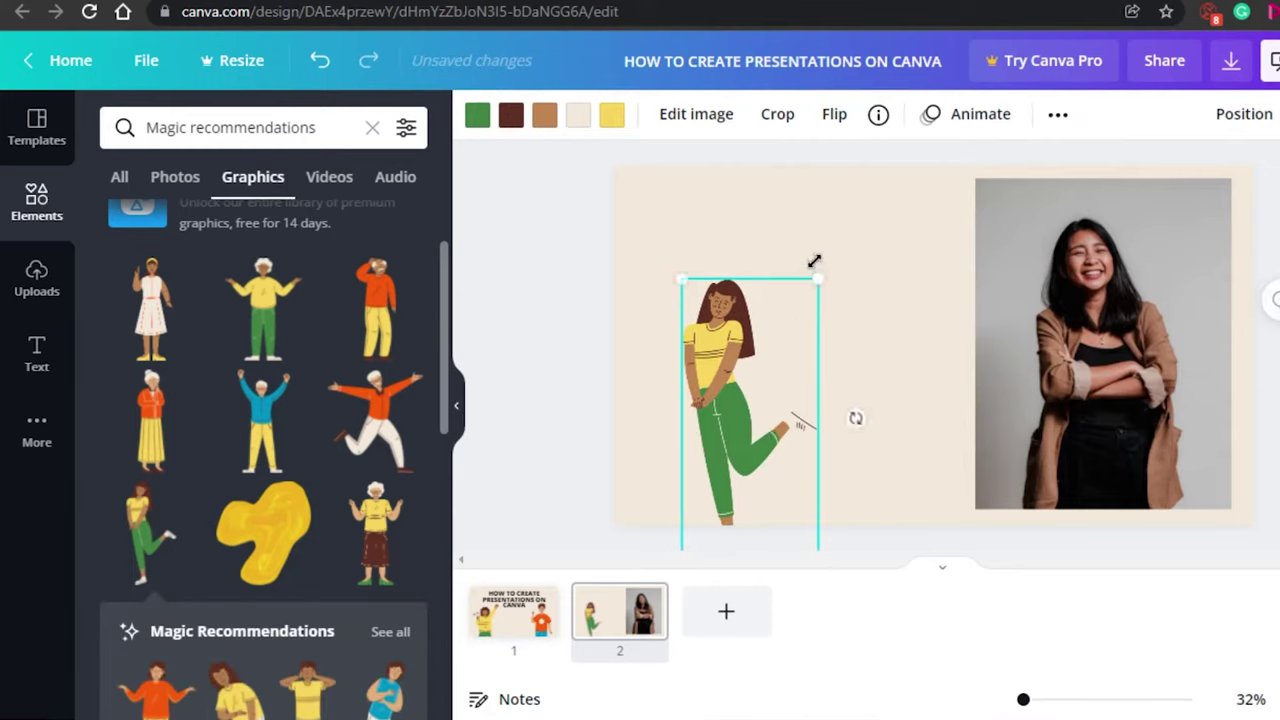
pyautogui.moveTo(817, 270); pyautogui.dragTo(872, 201)
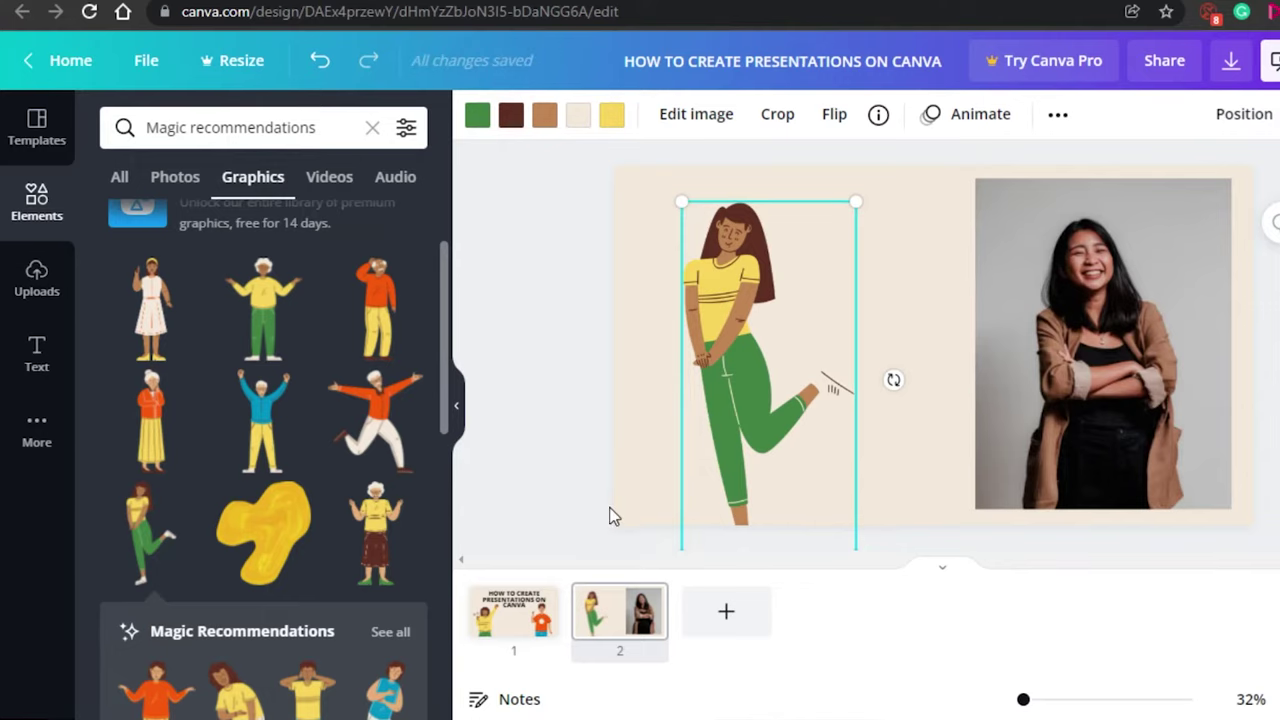
# - Recolor the woman graphic's yellow shirt to blue and finally to orange, using the document colors
pyautogui.click(609, 117)
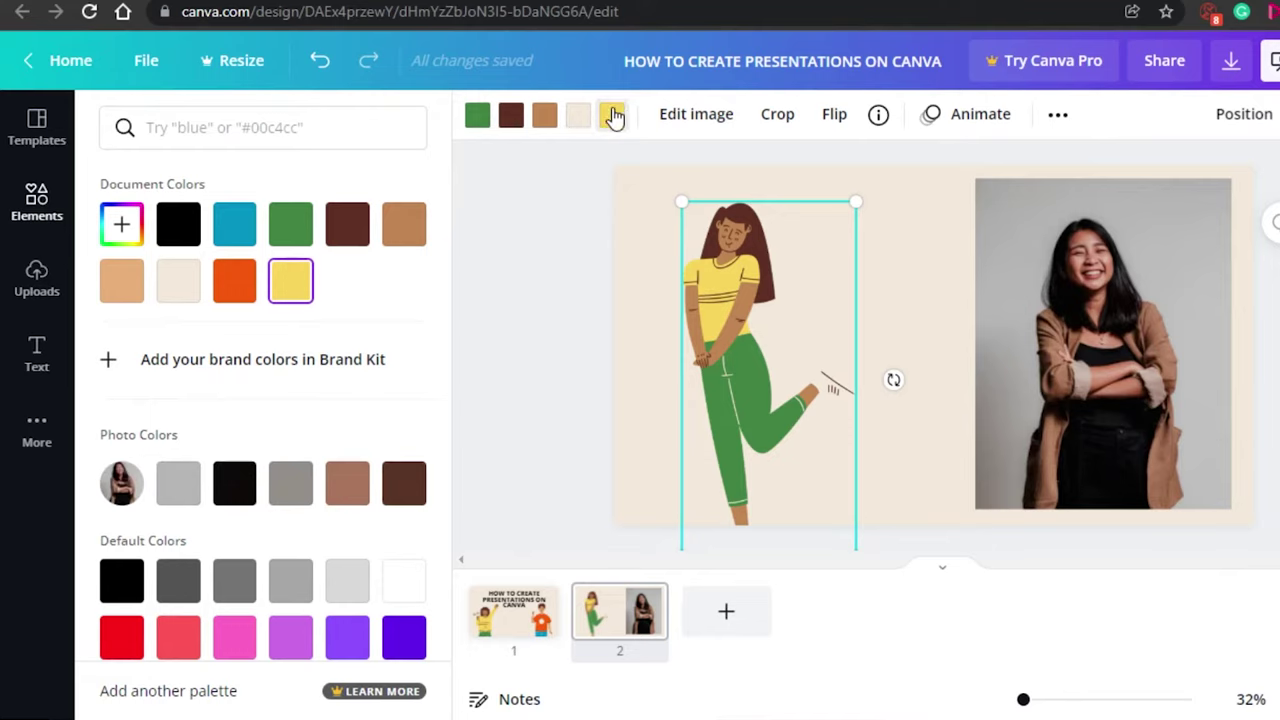
pyautogui.click(237, 228)
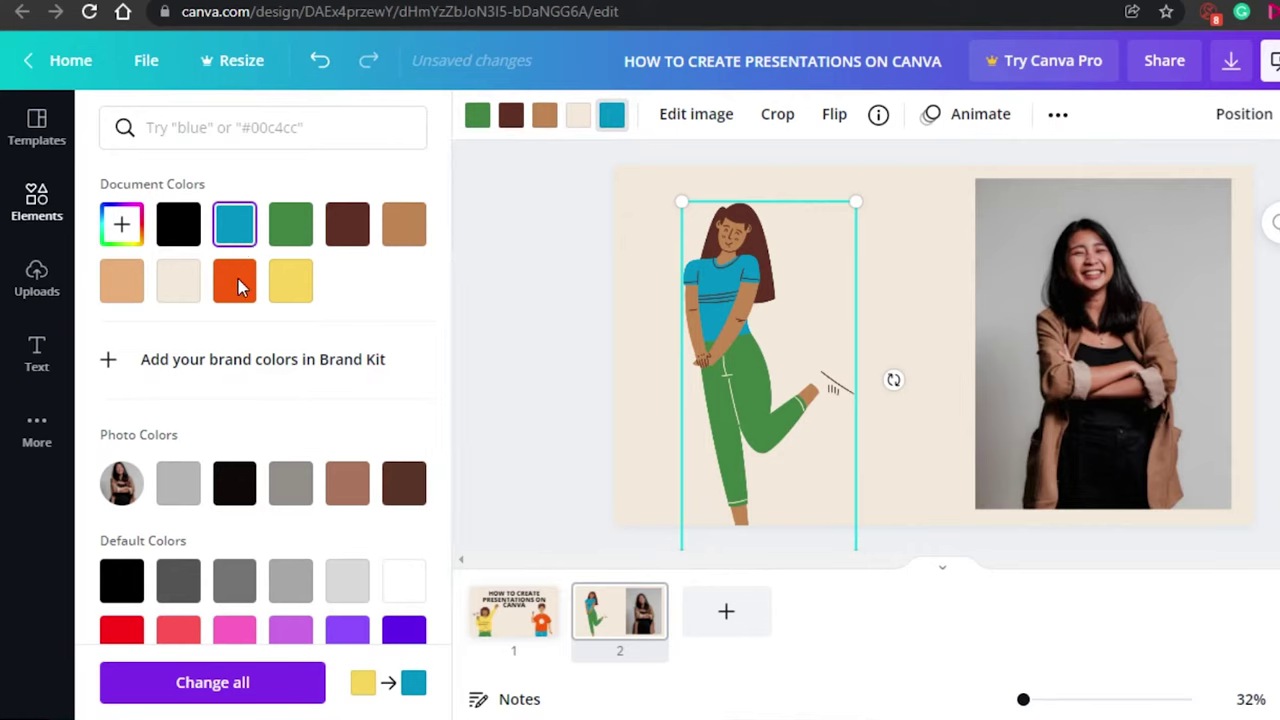
pyautogui.click(238, 285)
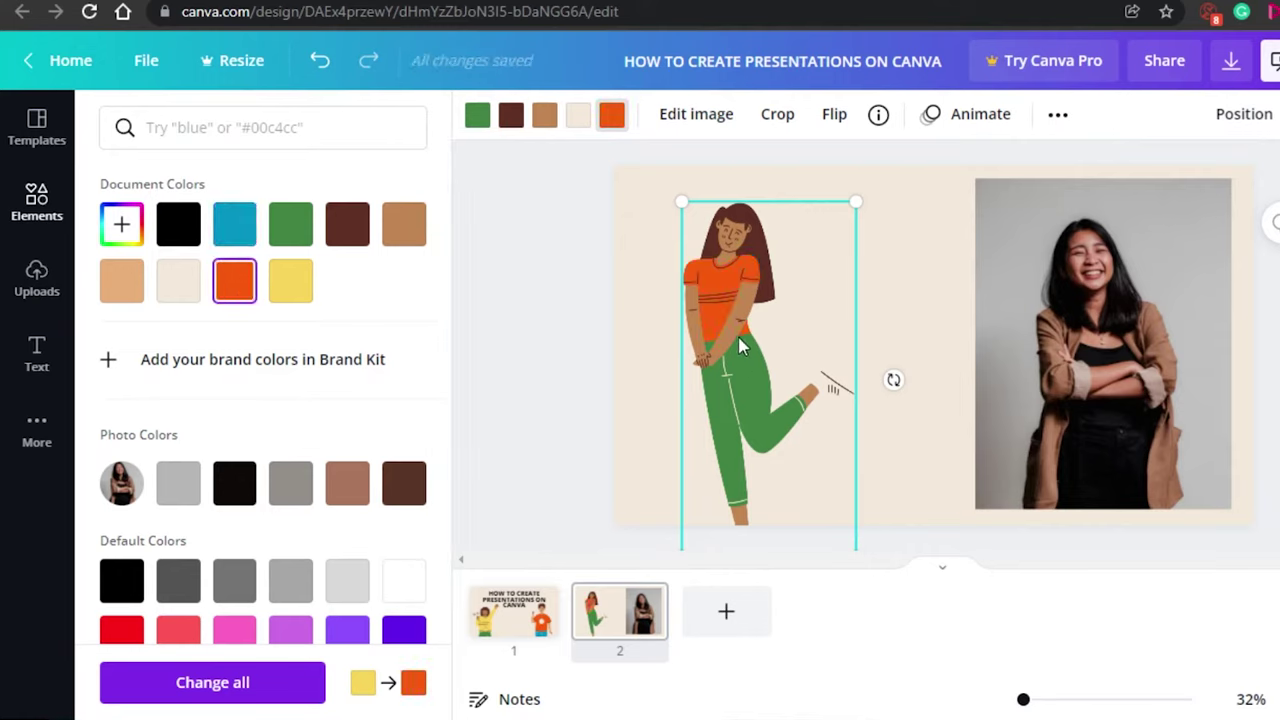
# - Shift the recolored woman graphic slightly and delete it from page 2
pyautogui.moveTo(740, 345); pyautogui.dragTo(765, 385)
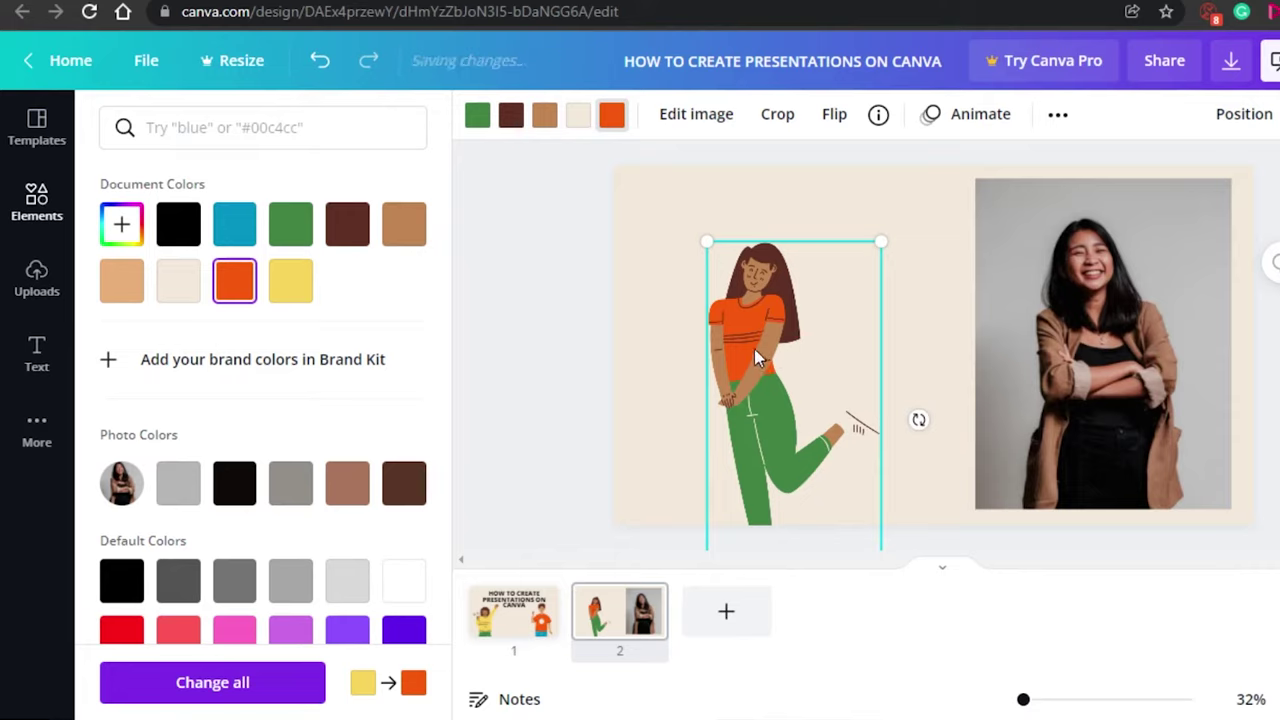
pyautogui.rightClick(754, 349)
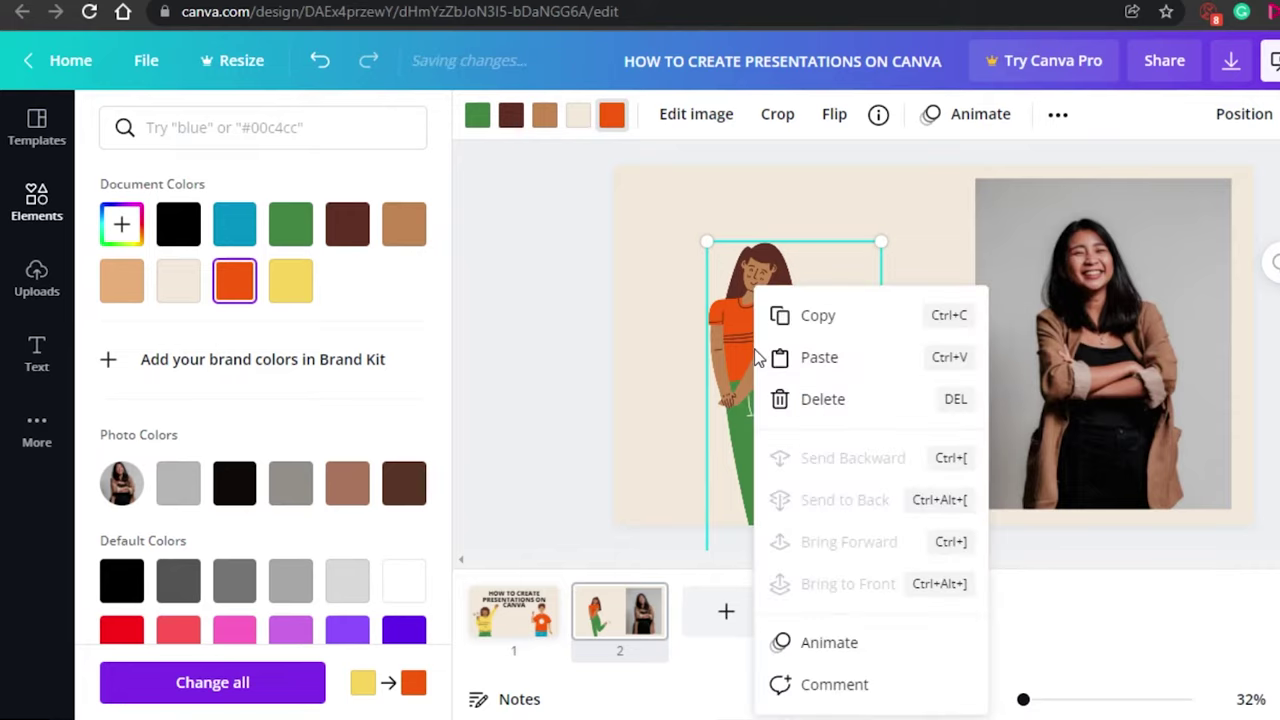
pyautogui.click(838, 399)
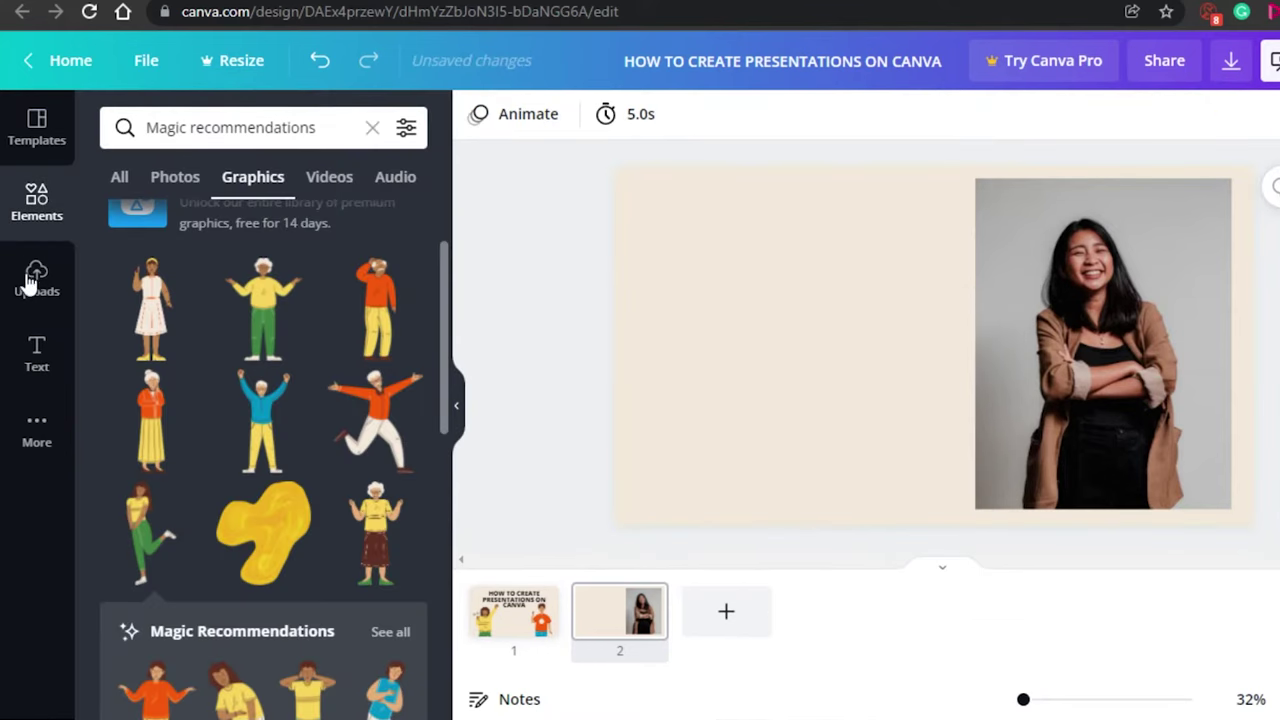
# - Add a heading to page 2, widen its text box and replace the placeholder with "HOW TO USE CANVA"
pyautogui.click(38, 378)
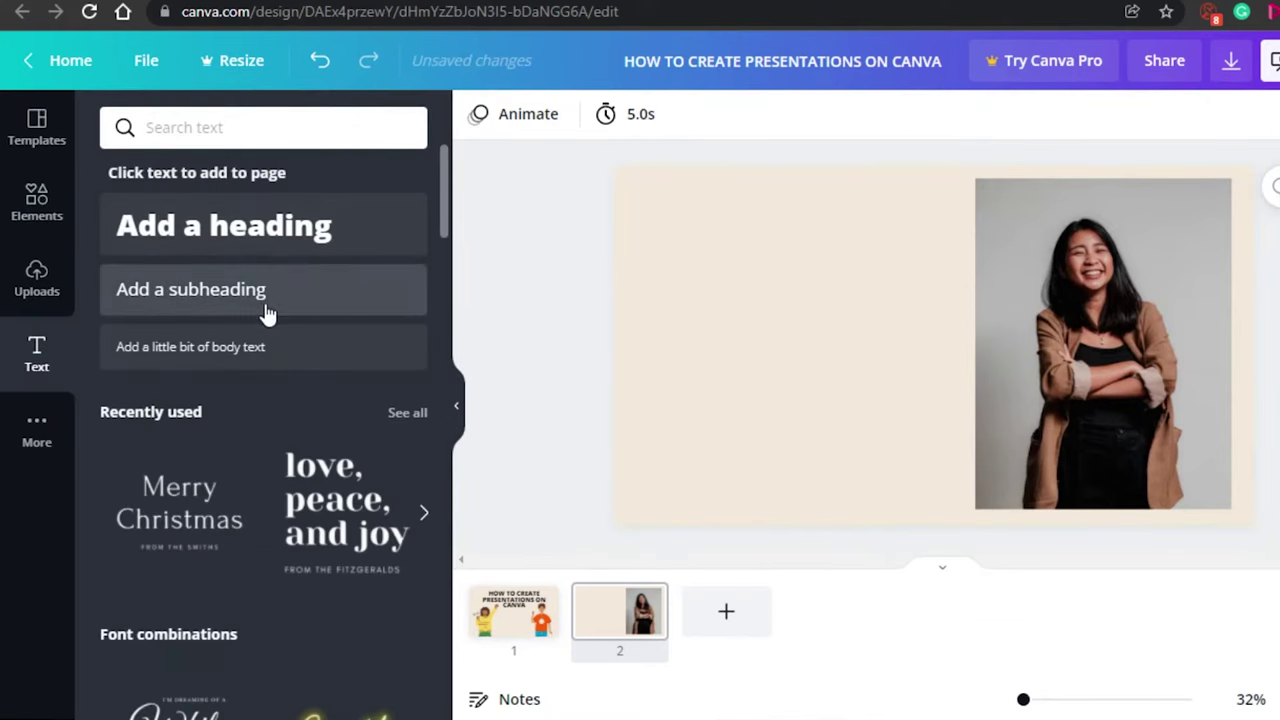
pyautogui.click(269, 249)
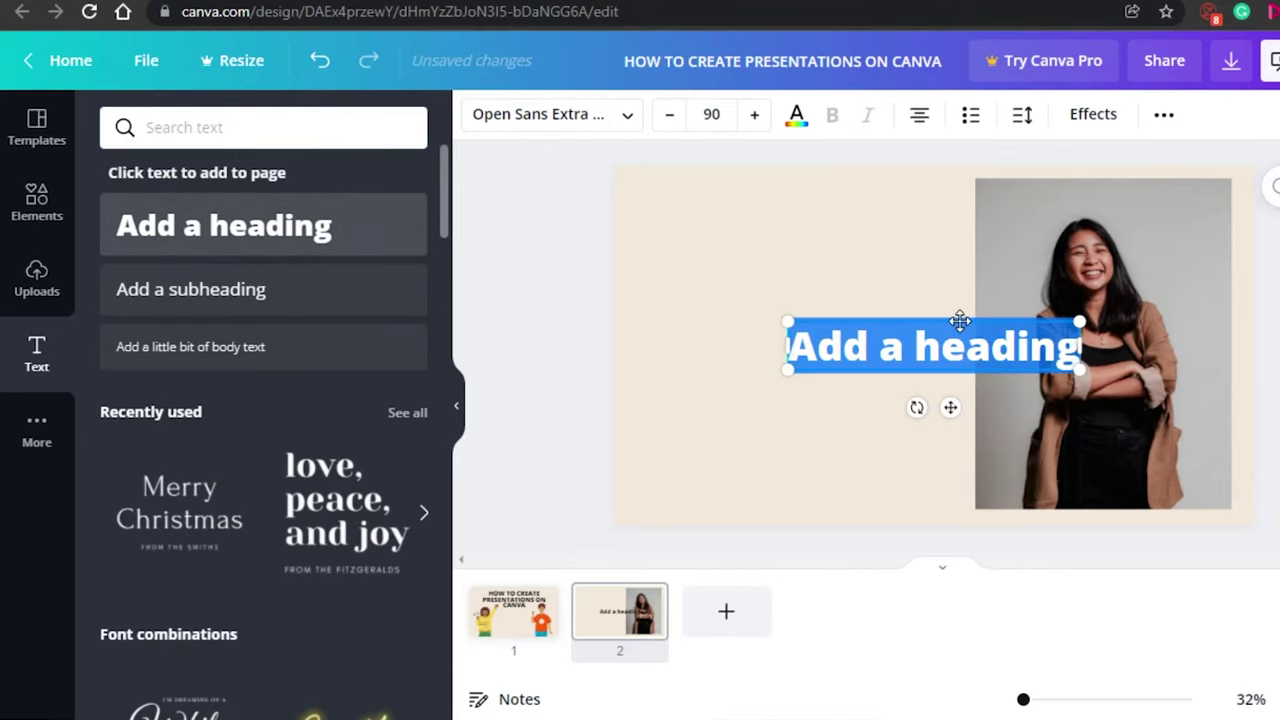
pyautogui.moveTo(1083, 348); pyautogui.dragTo(1266, 350)
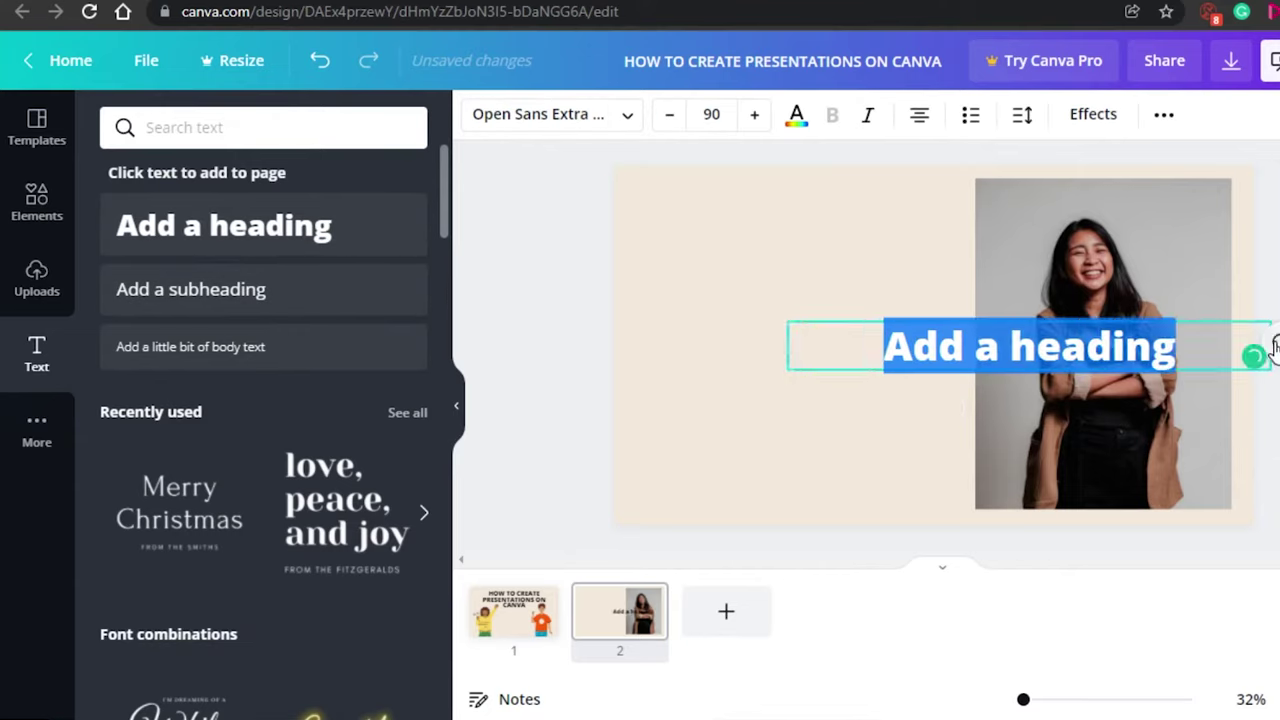
pyautogui.press('BackSpace')
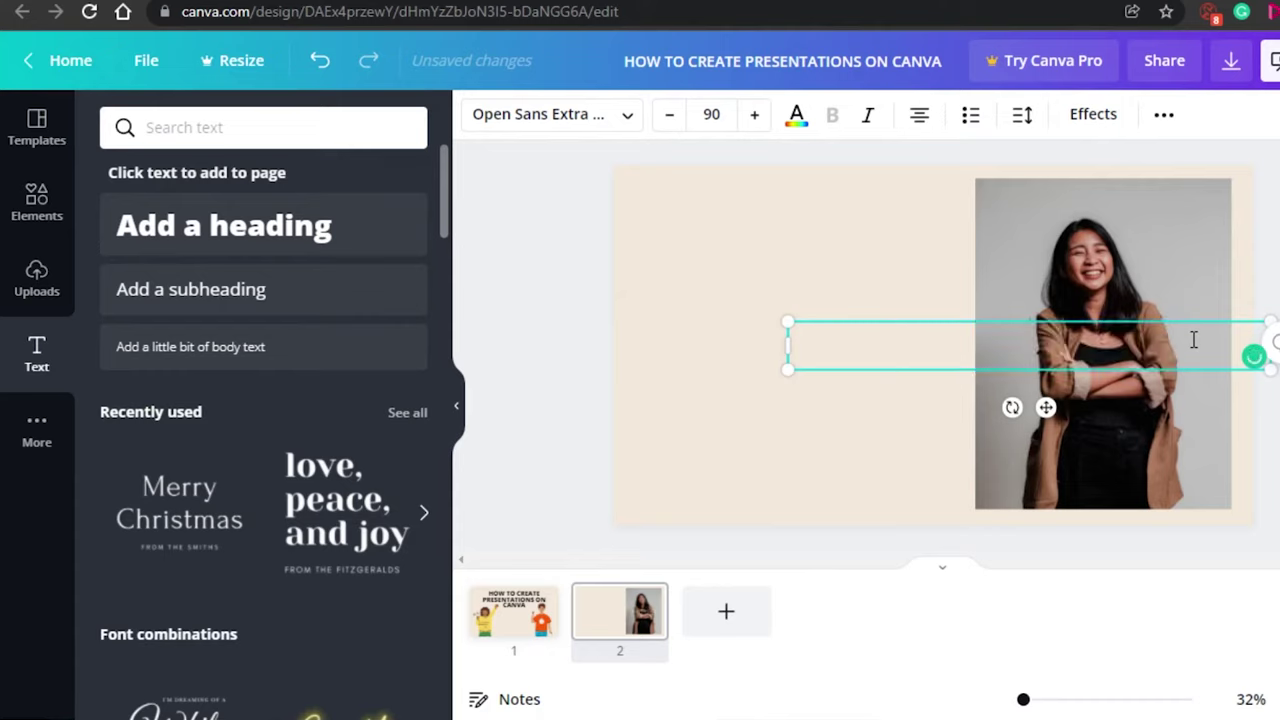
pyautogui.write('HOW TO USE CANVA')
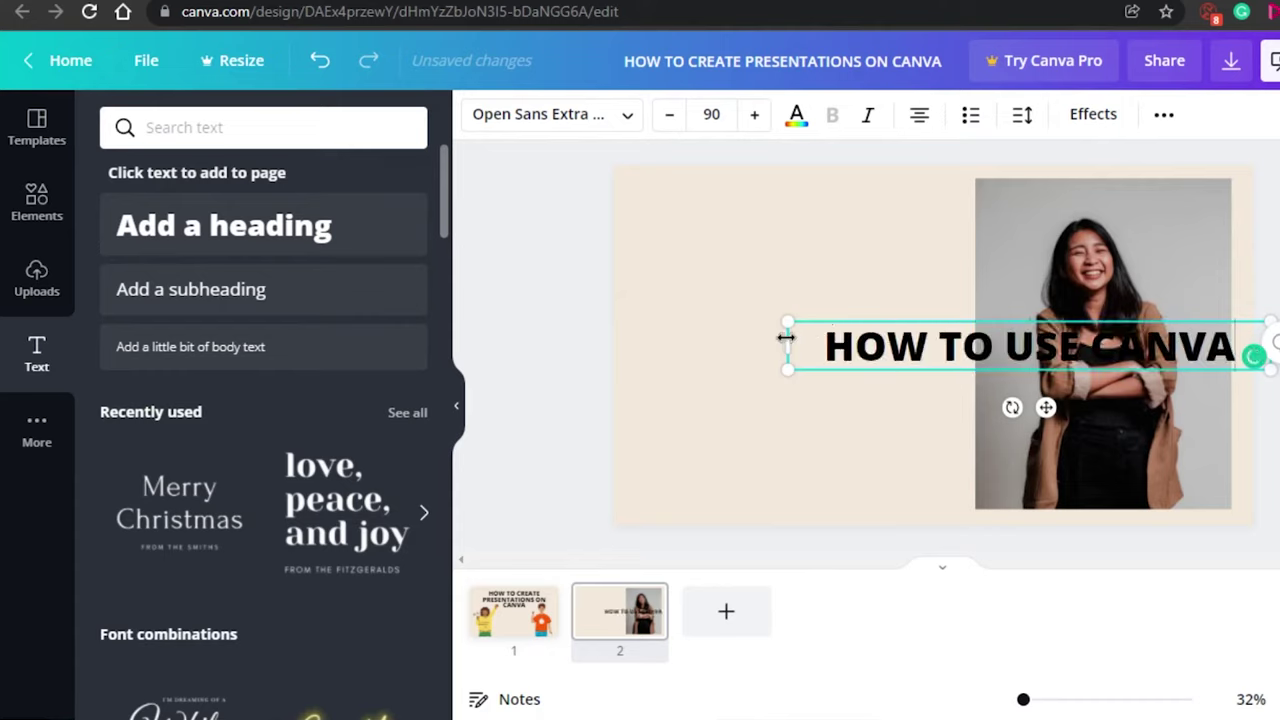
# - Place the heading at size 115 over two lines in the page's upper-left area and tighten its line spacing
pyautogui.moveTo(786, 338); pyautogui.dragTo(1022, 284)
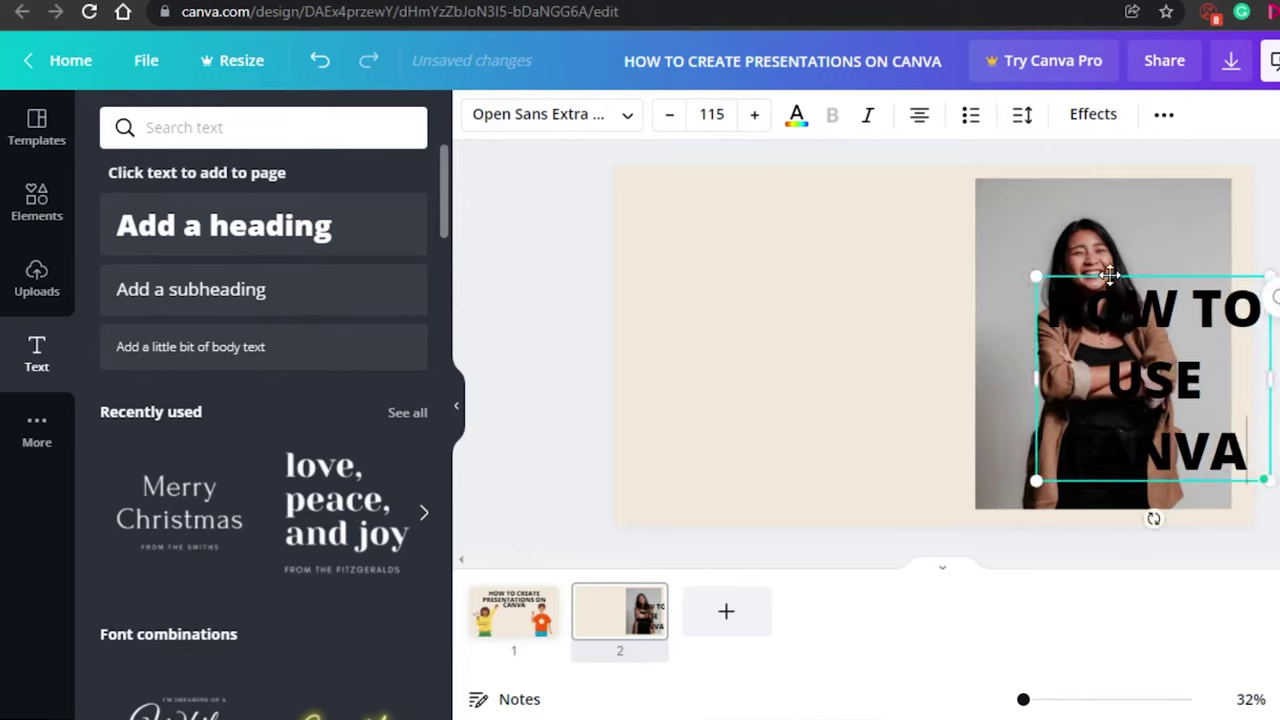
pyautogui.moveTo(1100, 300); pyautogui.dragTo(753, 238)
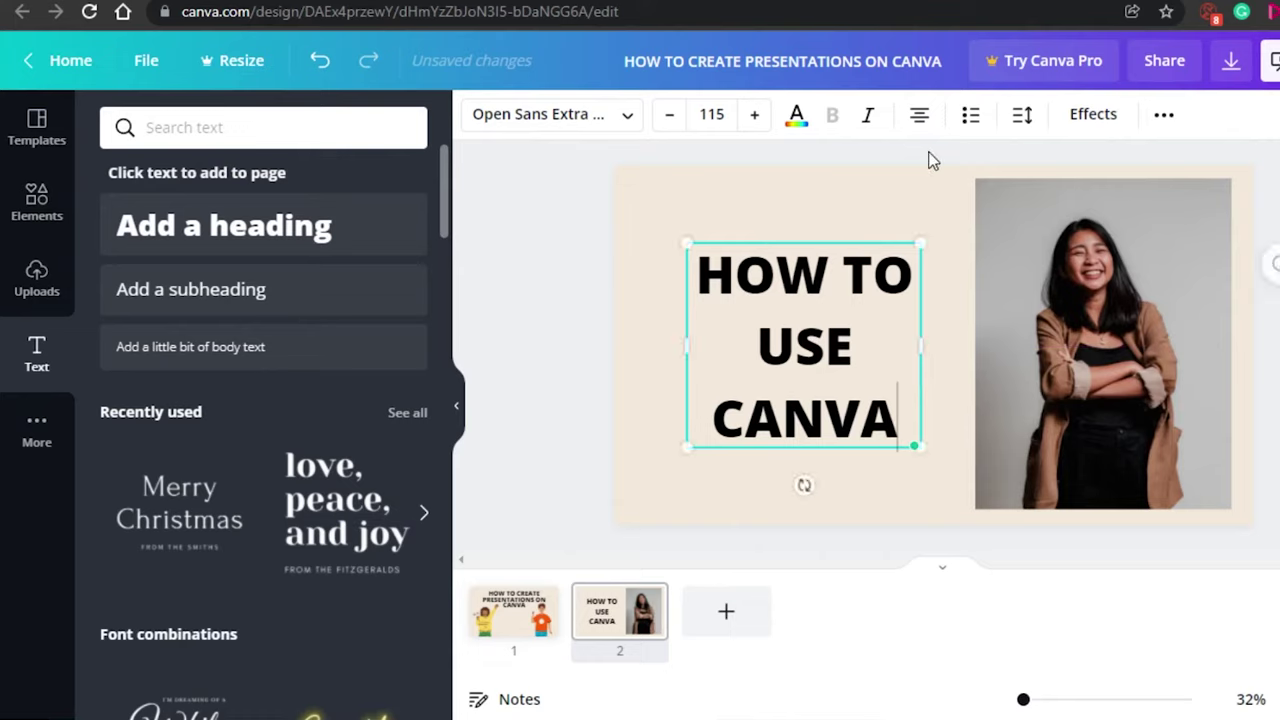
pyautogui.click(1016, 124)
pyautogui.moveTo(1222, 232); pyautogui.dragTo(1183, 229)
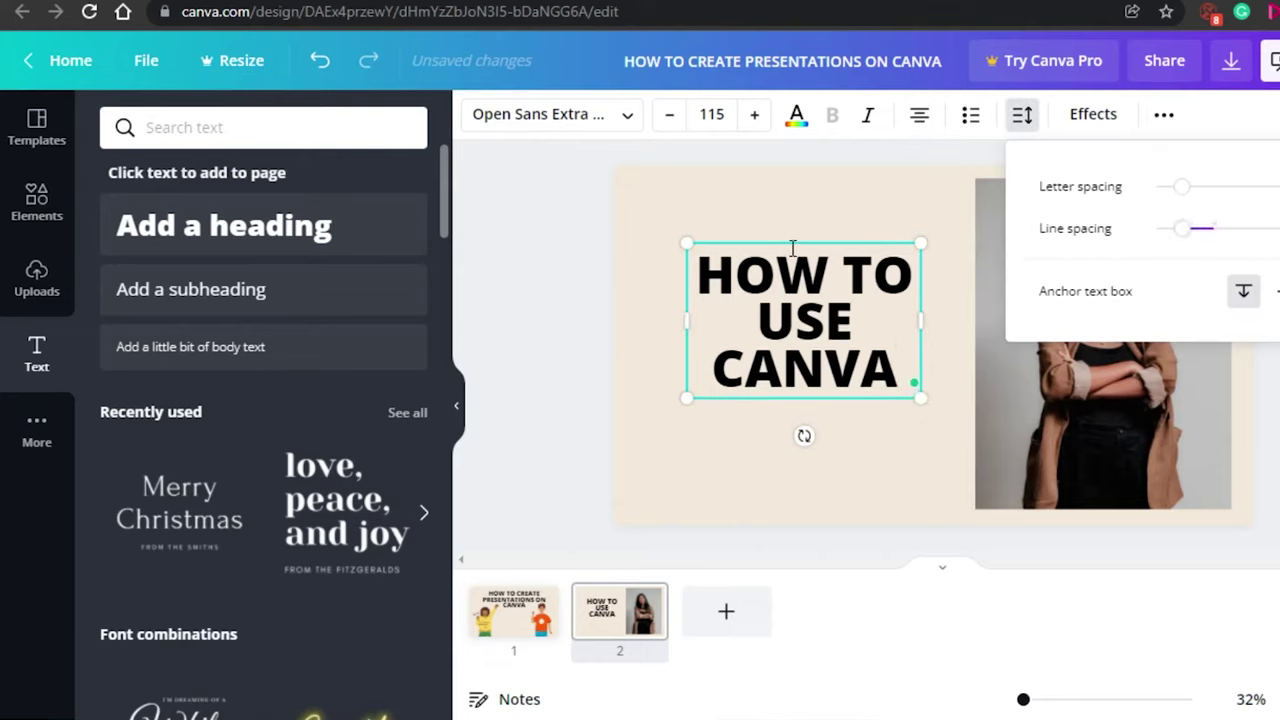
pyautogui.click(721, 238)
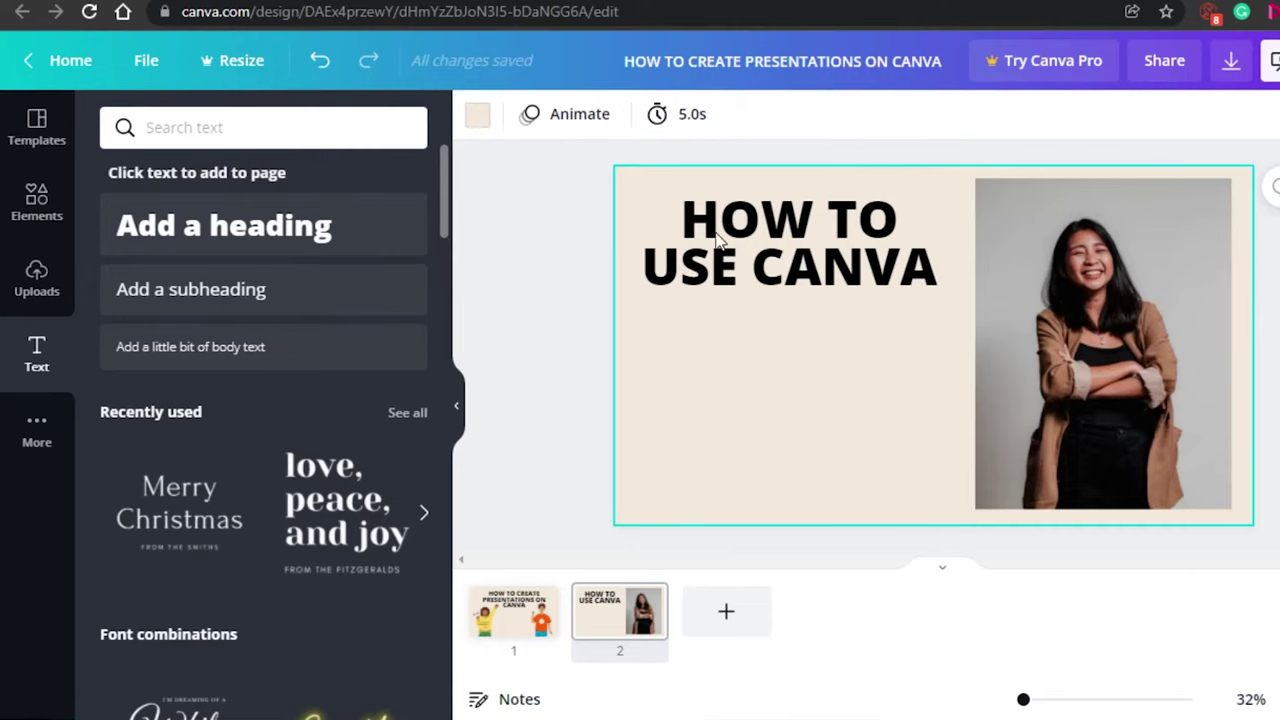
# - Add the subheading "How to use canva and how to make these amazing presentations for work and school or business. make sure to hit the like button"
pyautogui.click(352, 302)
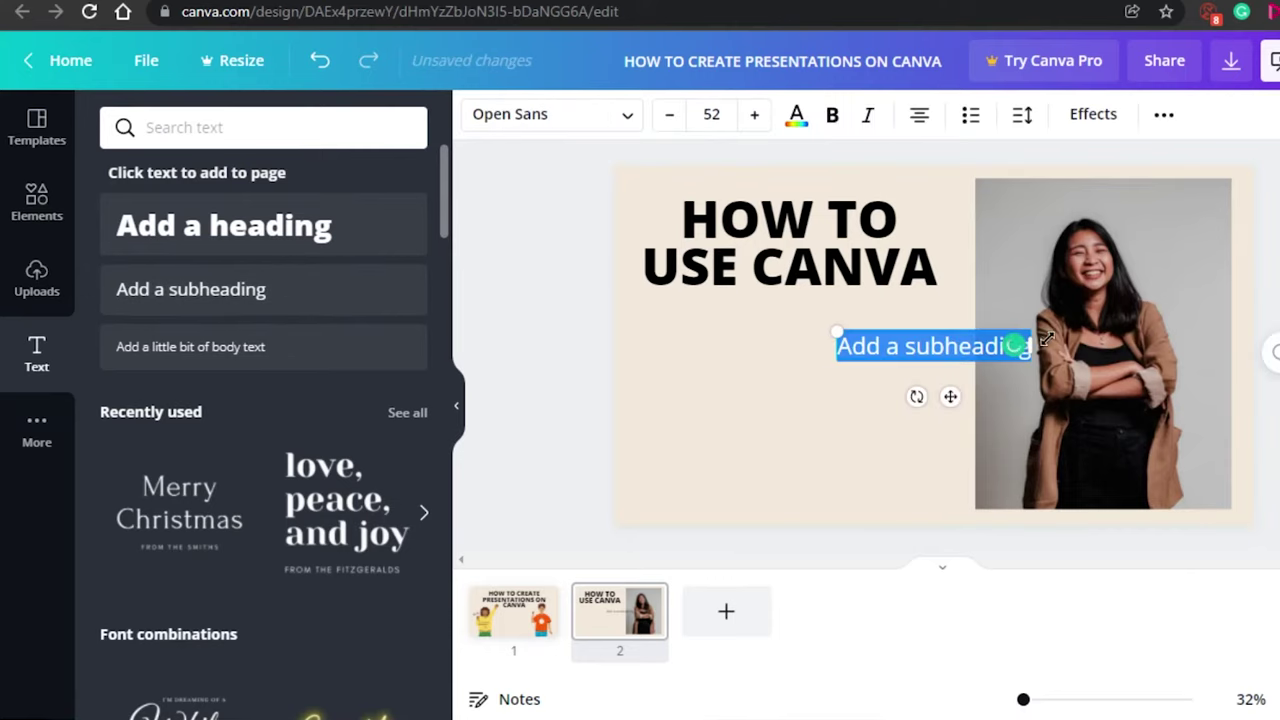
pyautogui.write('How to use canva and how to make these amazing presentations for work and school or business. make sure to hit the like button')
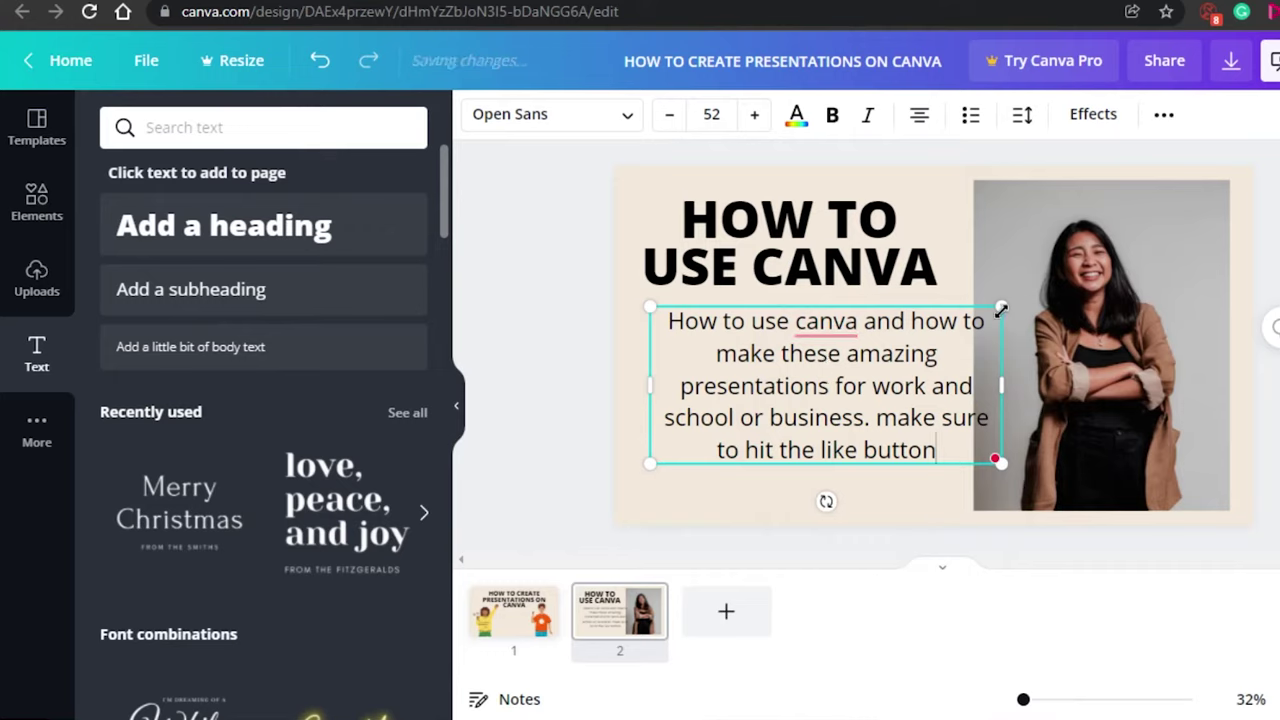
# - Scale the subheading text down to size 34.8 and place it centered just below the heading
pyautogui.moveTo(1001, 310); pyautogui.dragTo(885, 359)
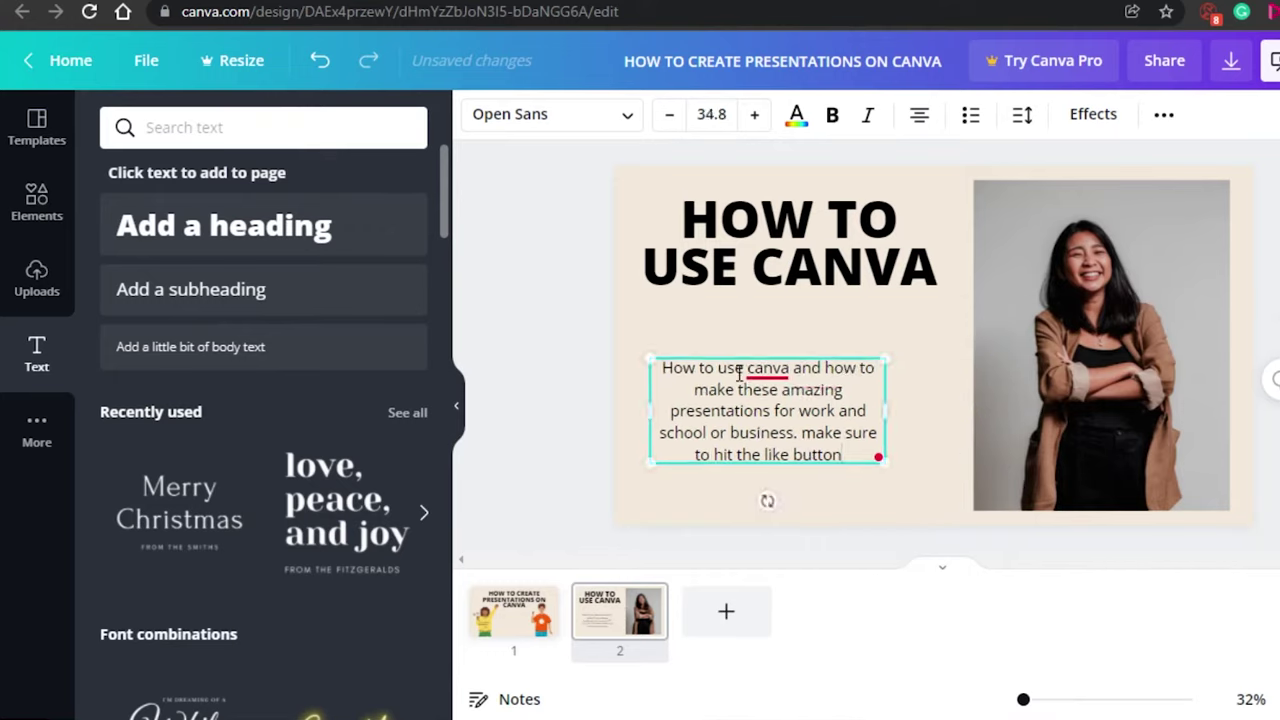
pyautogui.moveTo(746, 354); pyautogui.dragTo(776, 311)
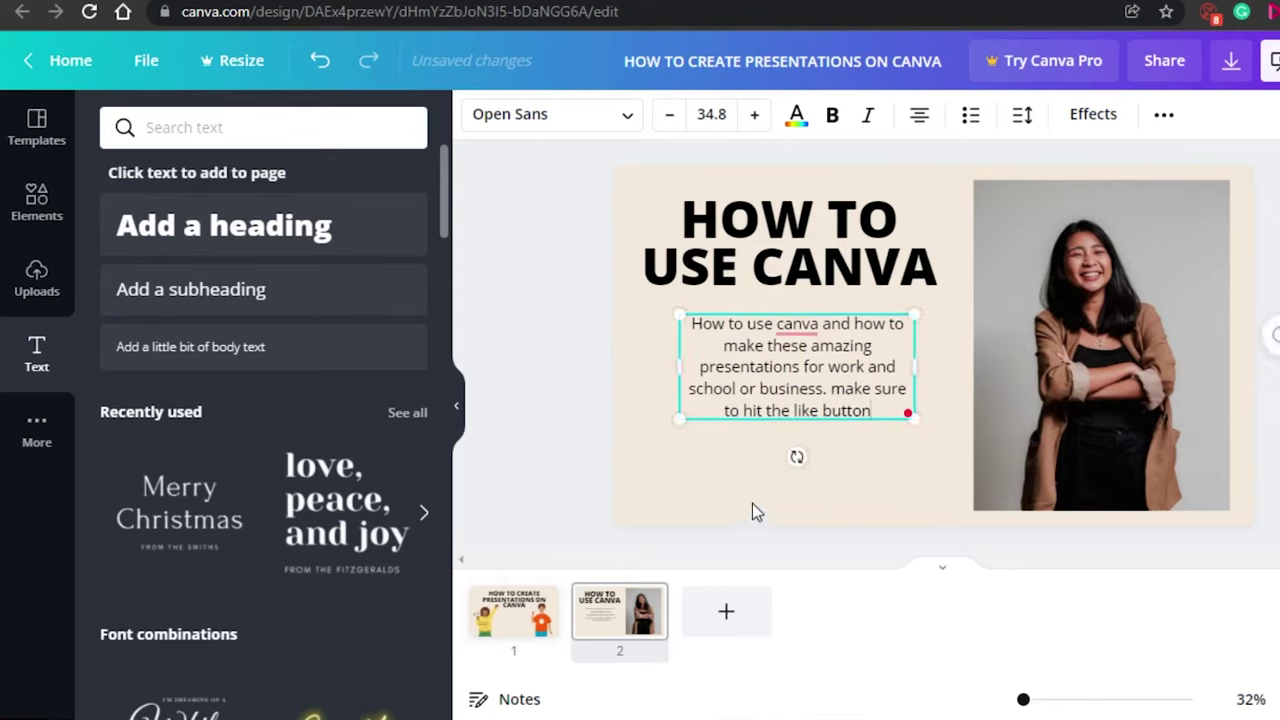
pyautogui.click(753, 504)
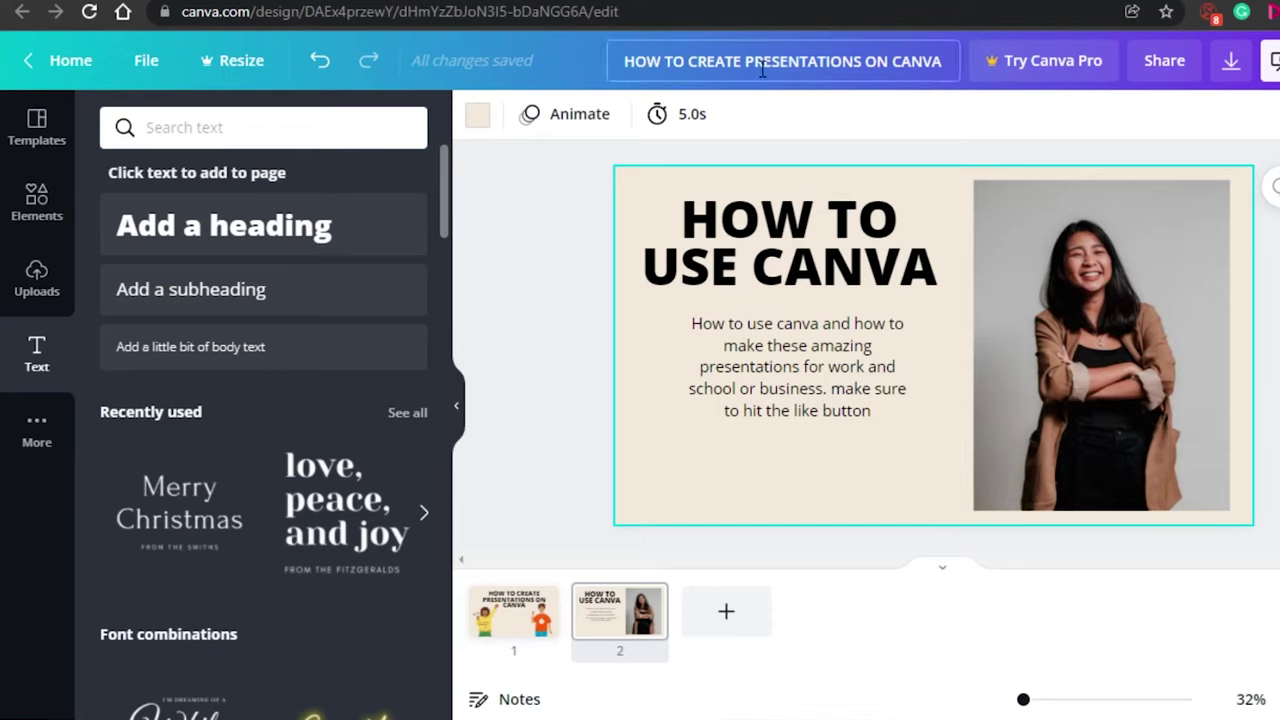
# - Review page 1 and the presentation's title, and return to page 2
pyautogui.click(537, 608)
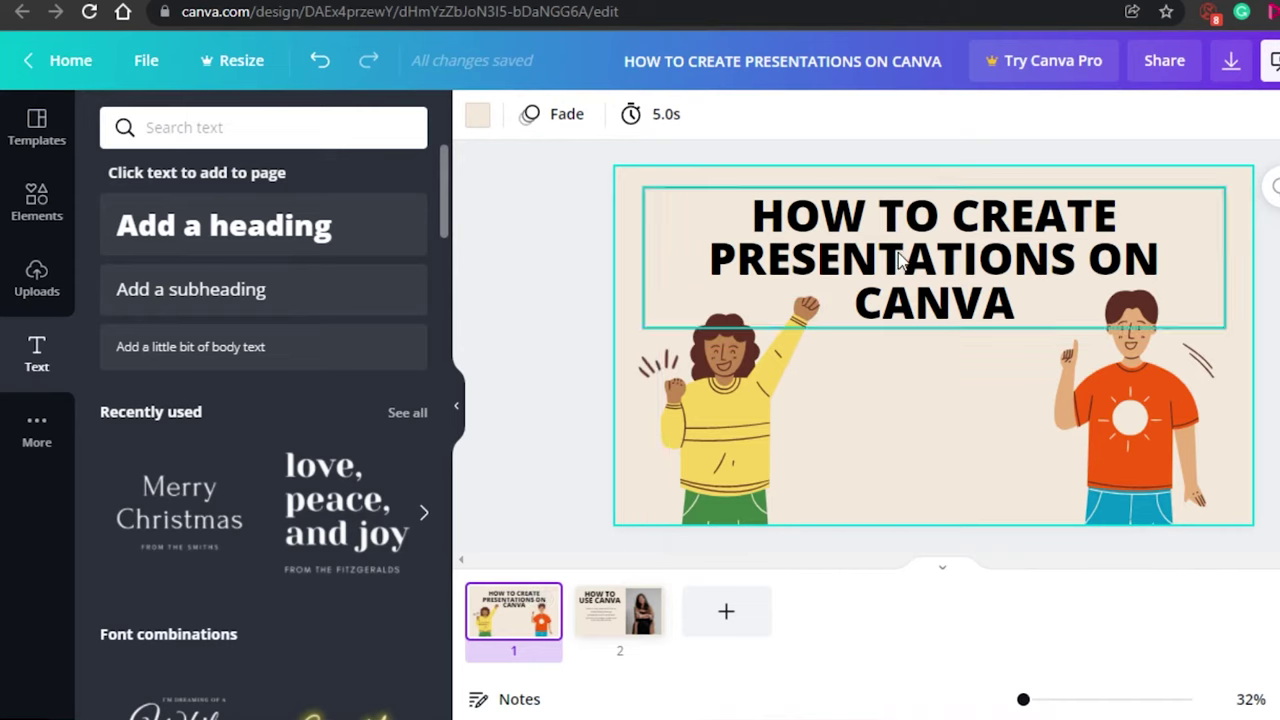
pyautogui.click(952, 260)
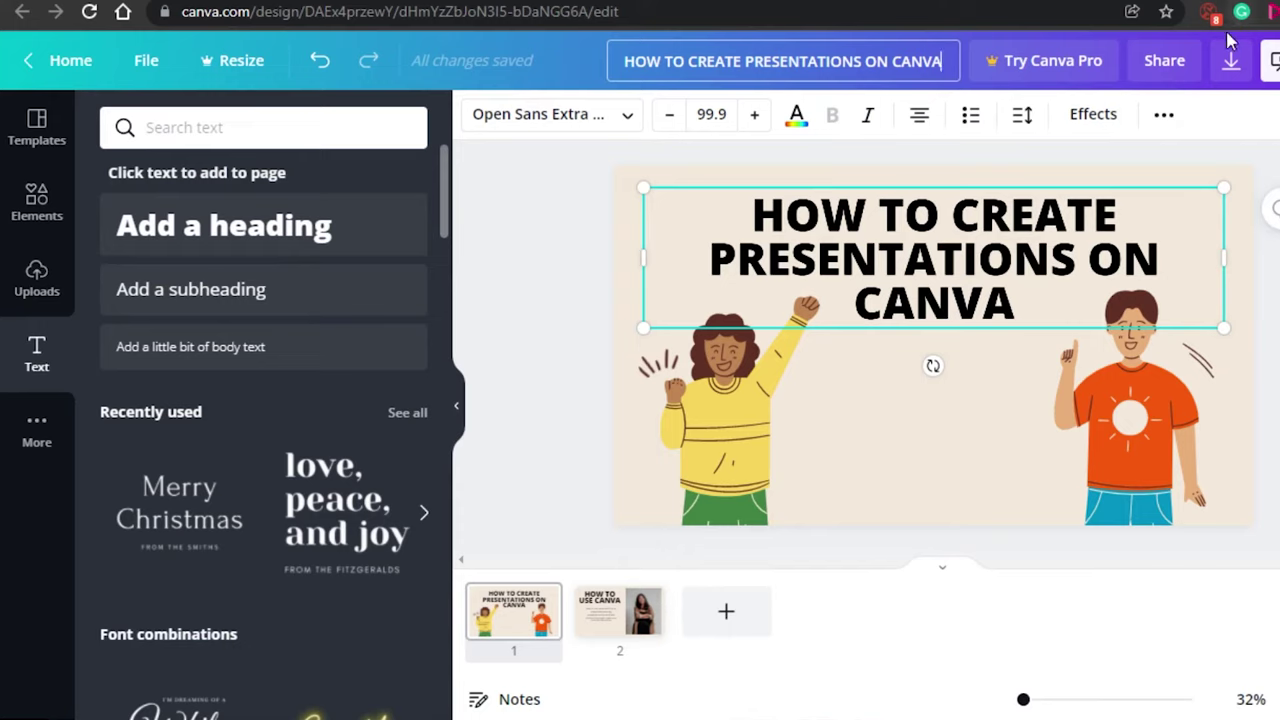
pyautogui.click(608, 629)
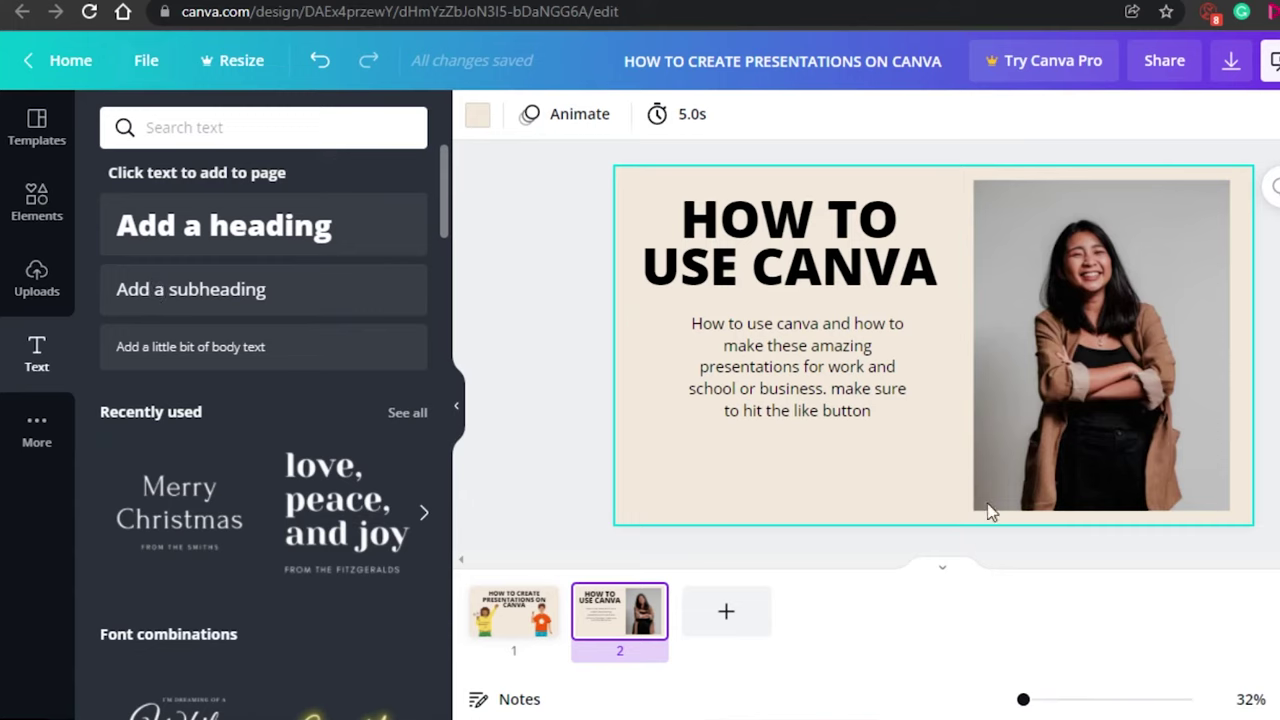
# - Try PNG as the download file type, switch back to PDF Standard, download all pages of the presentation, and dismiss the Canva Pro offer
pyautogui.click(1231, 70)
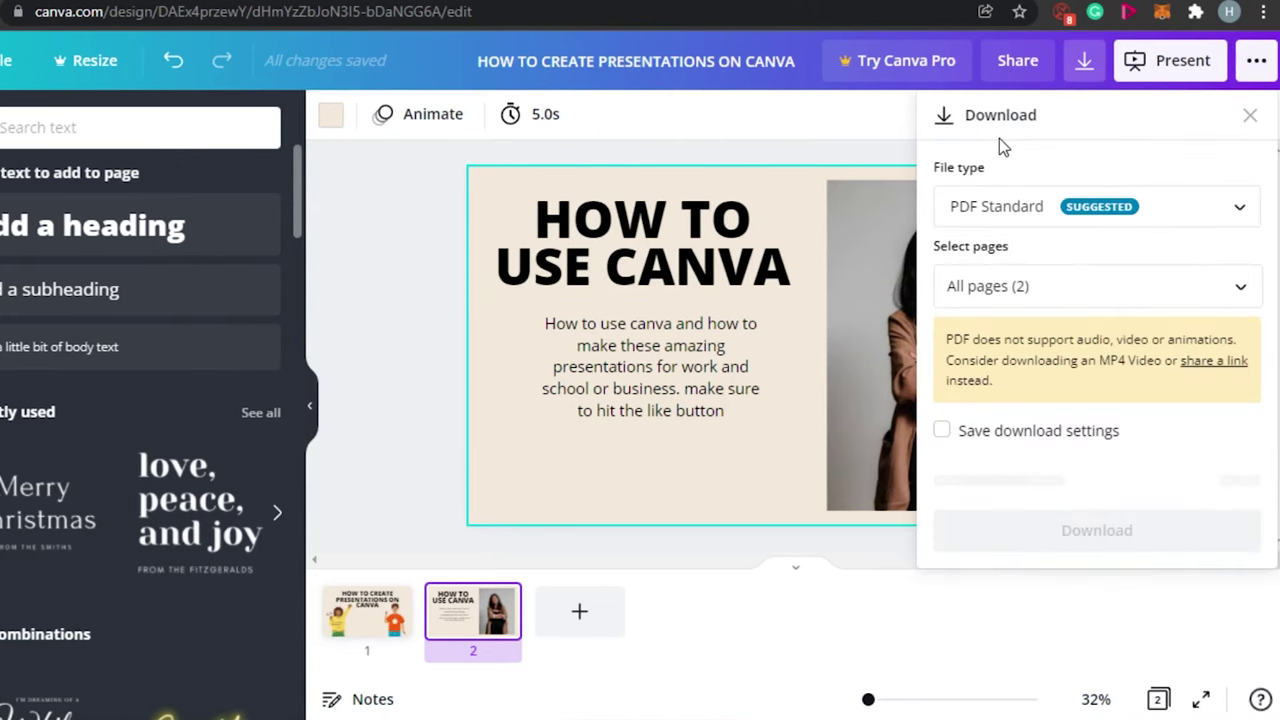
pyautogui.click(1245, 212)
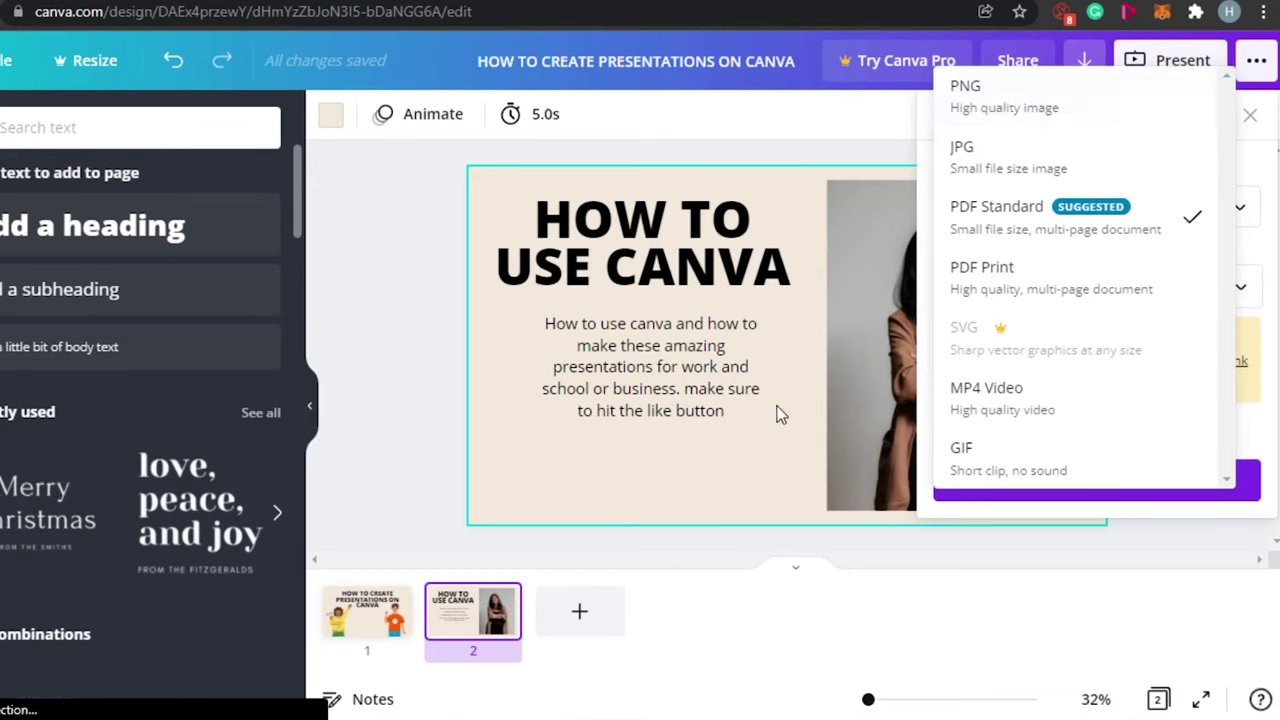
pyautogui.click(968, 100)
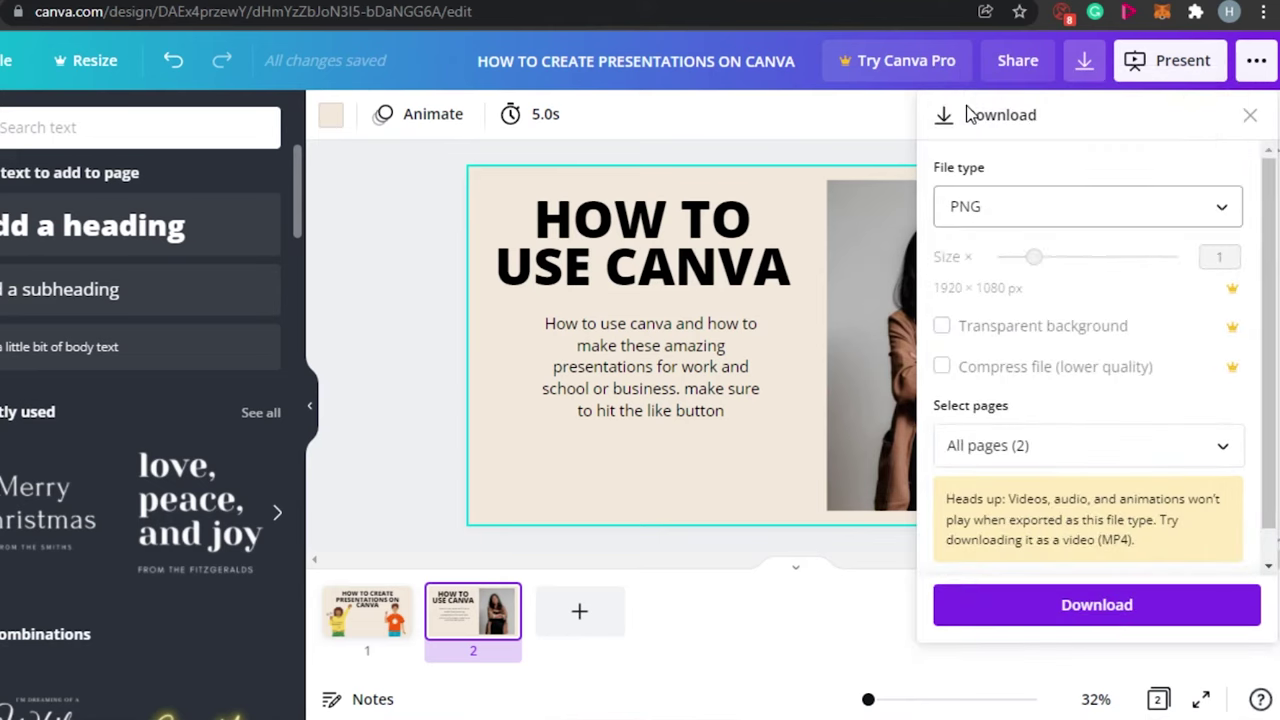
pyautogui.click(1221, 217)
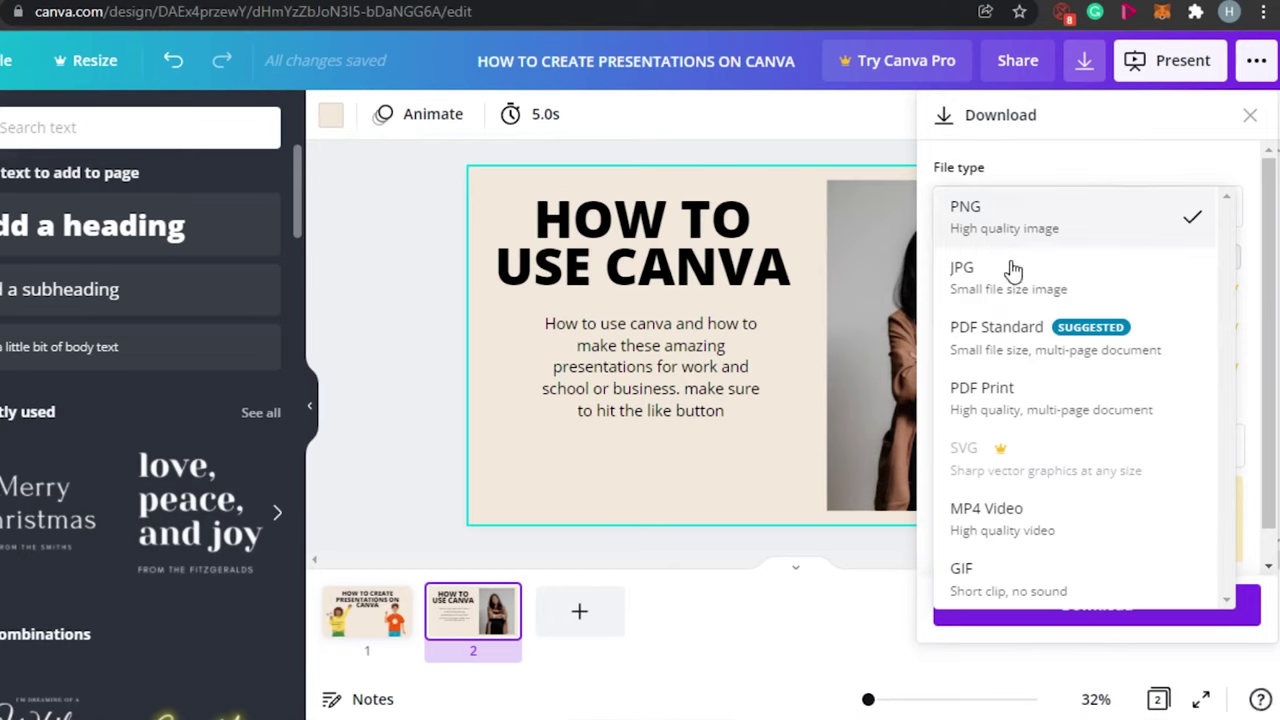
pyautogui.click(1013, 347)
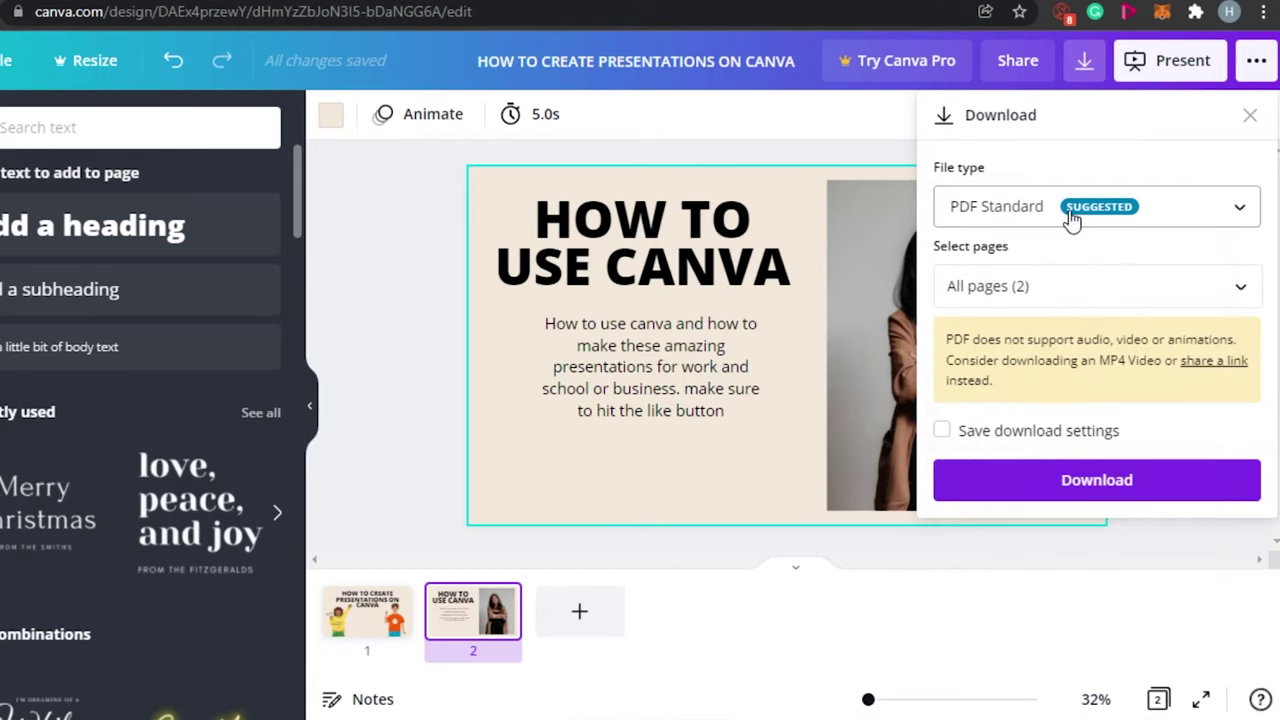
pyautogui.click(1062, 482)
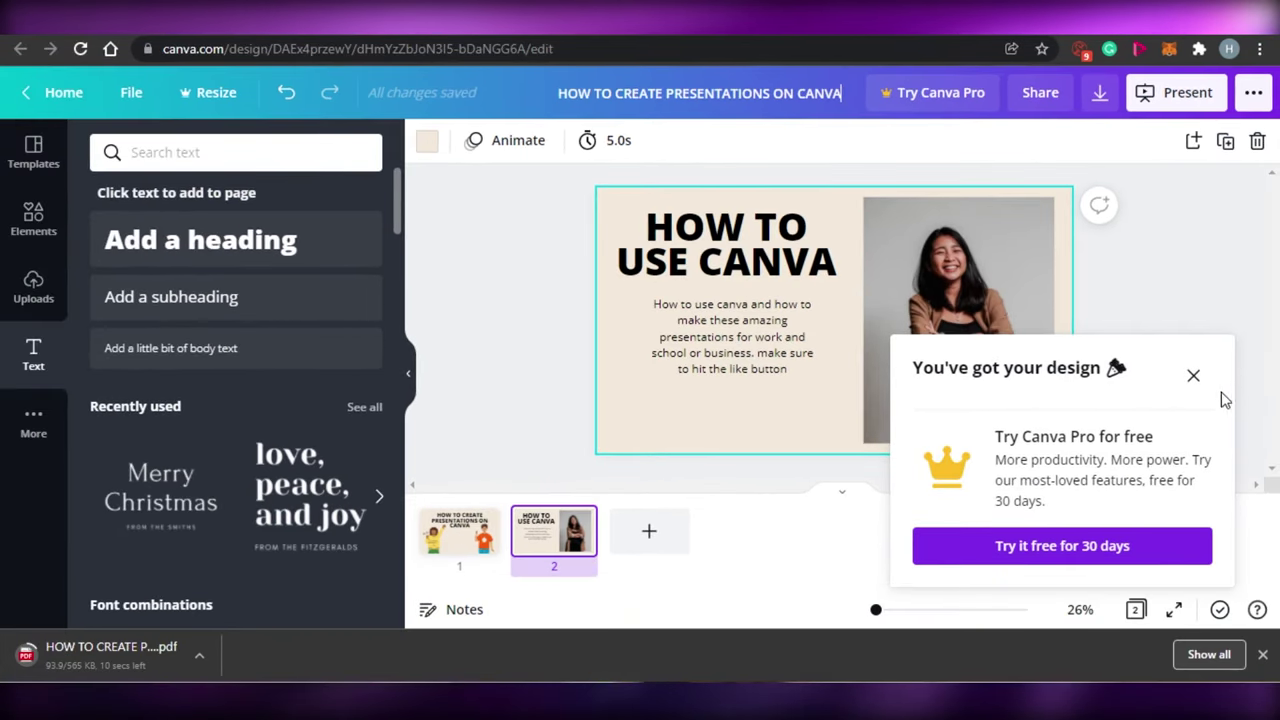
pyautogui.click(1193, 375)
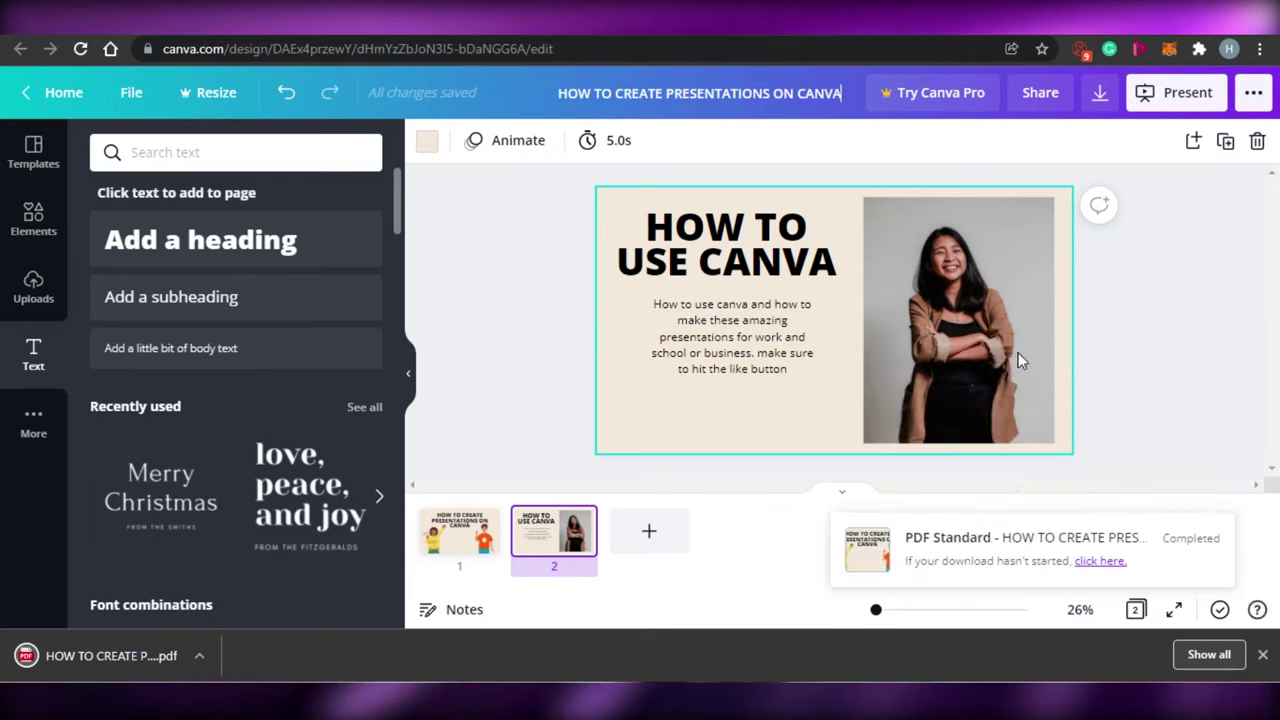
# - View page 1 of the presentation and leave the editor for the home page with its design suggestions
pyautogui.click(458, 552)
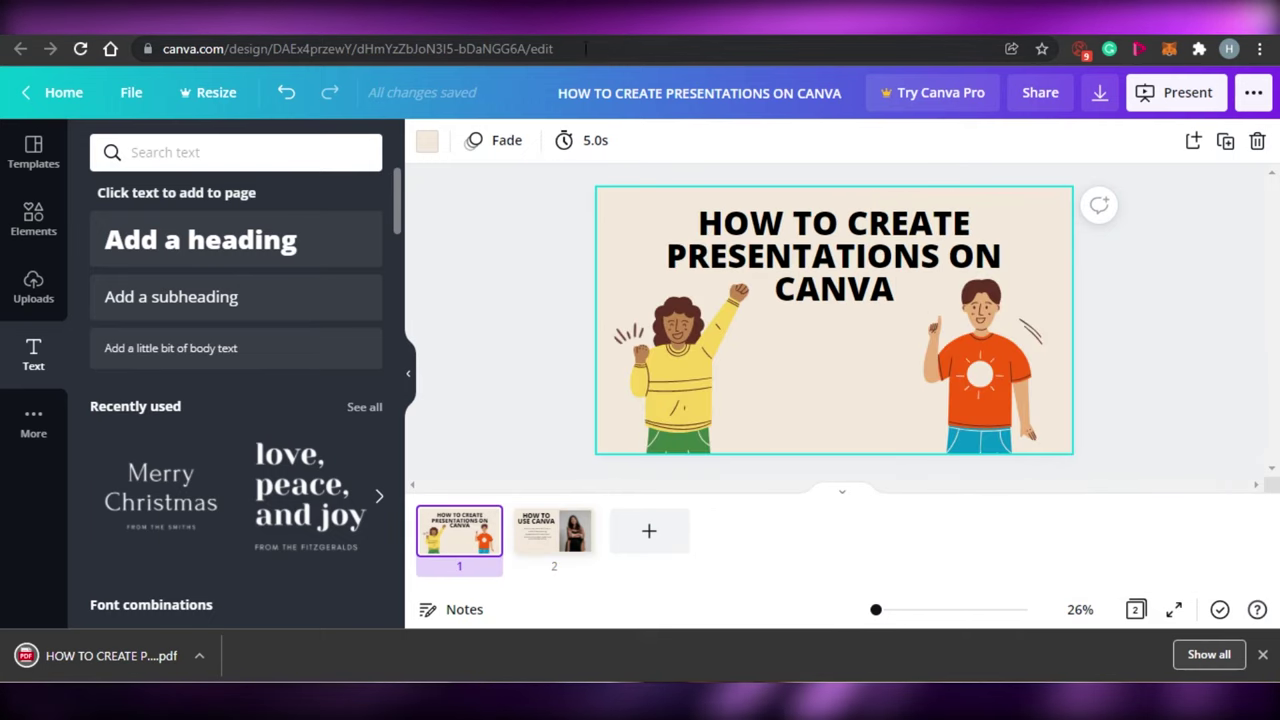
pyautogui.click(63, 92)
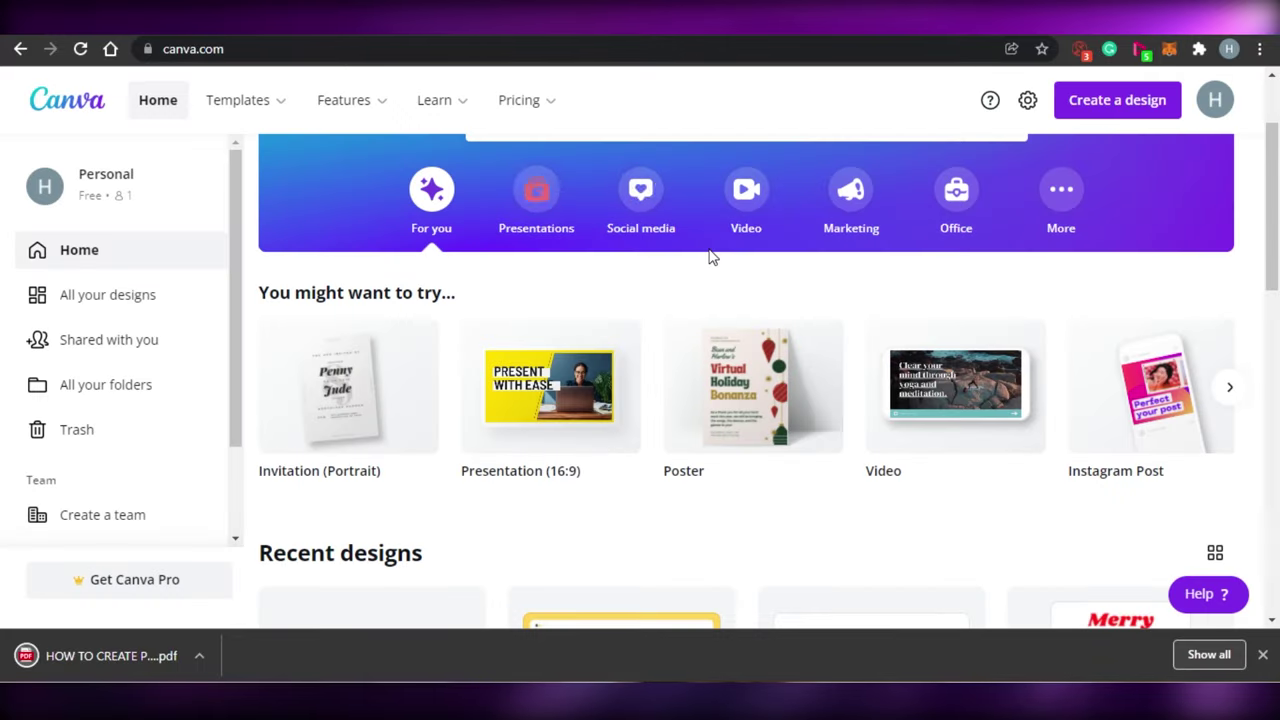
pyautogui.moveTo(1272, 200); pyautogui.dragTo(1275, 156)
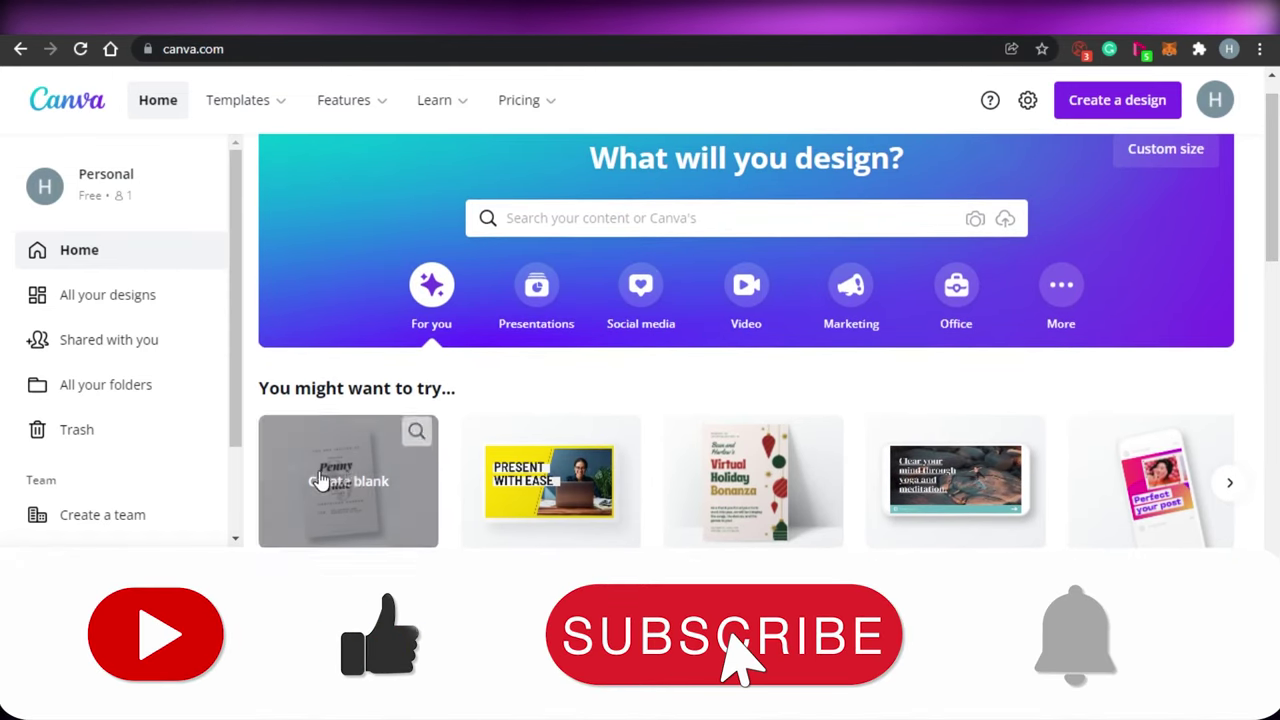